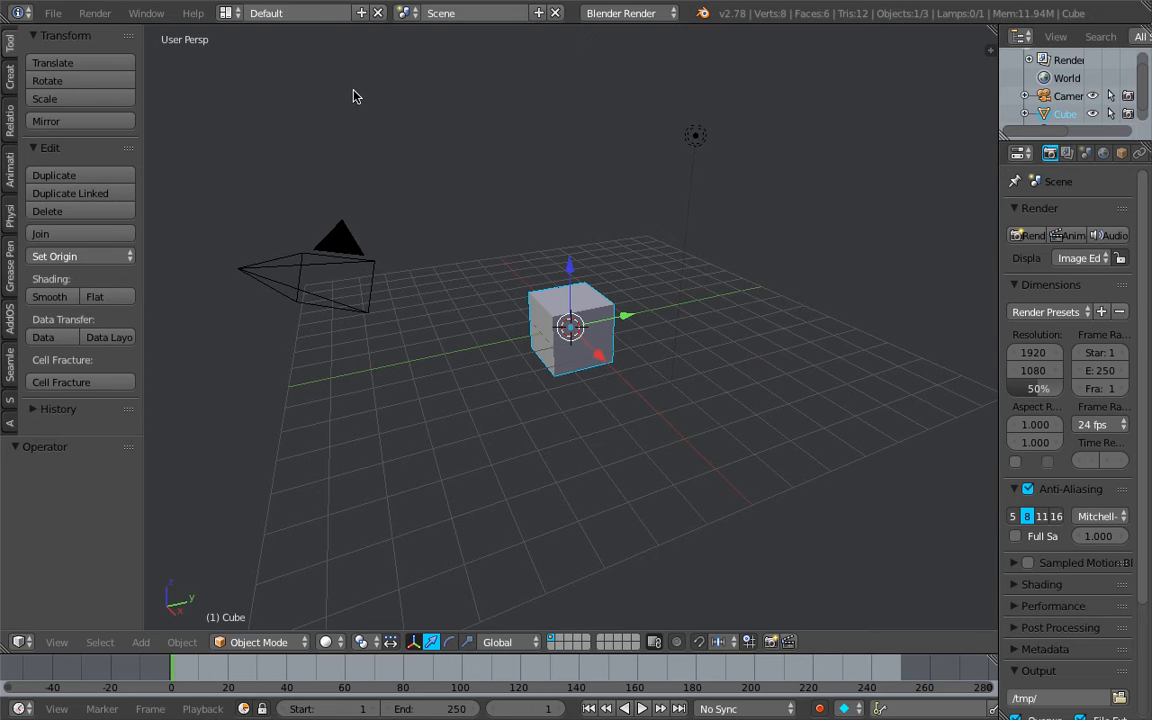
Switch to the browser and examine the heart-shaped block patterns in the Creators article on algorithmic Valentine's cards.
key("ctrl+Right")
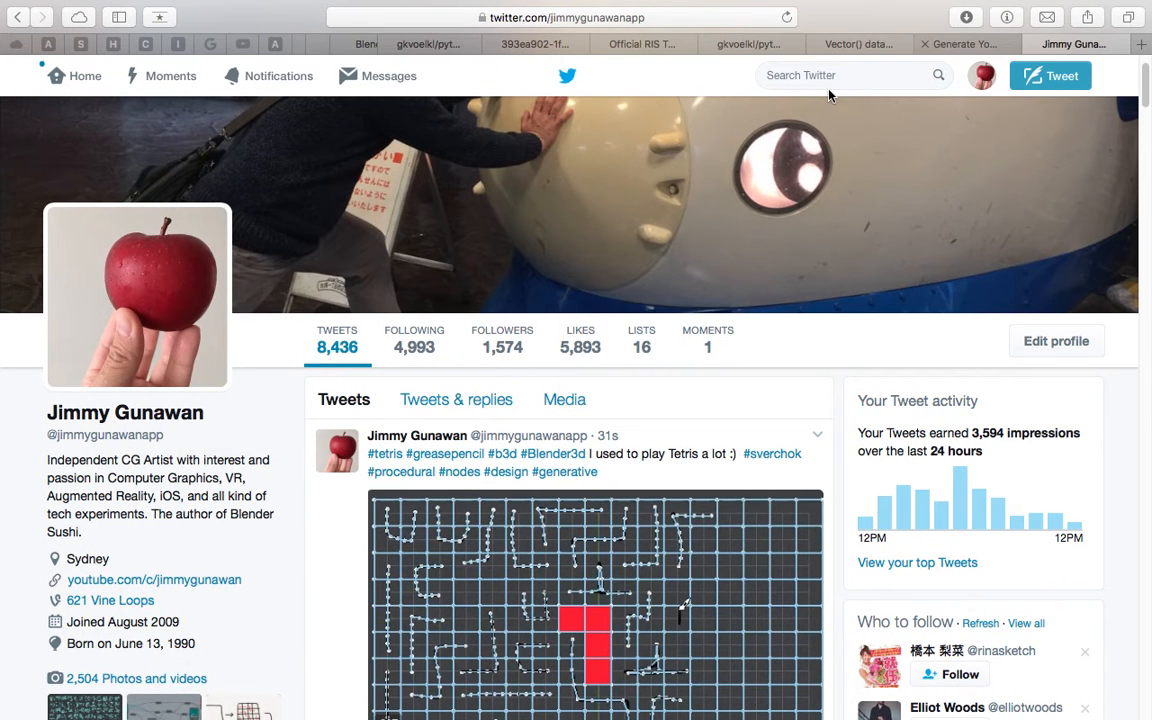
key("ctrl+shift+Tab")
scroll(535, 309, "down", 1)
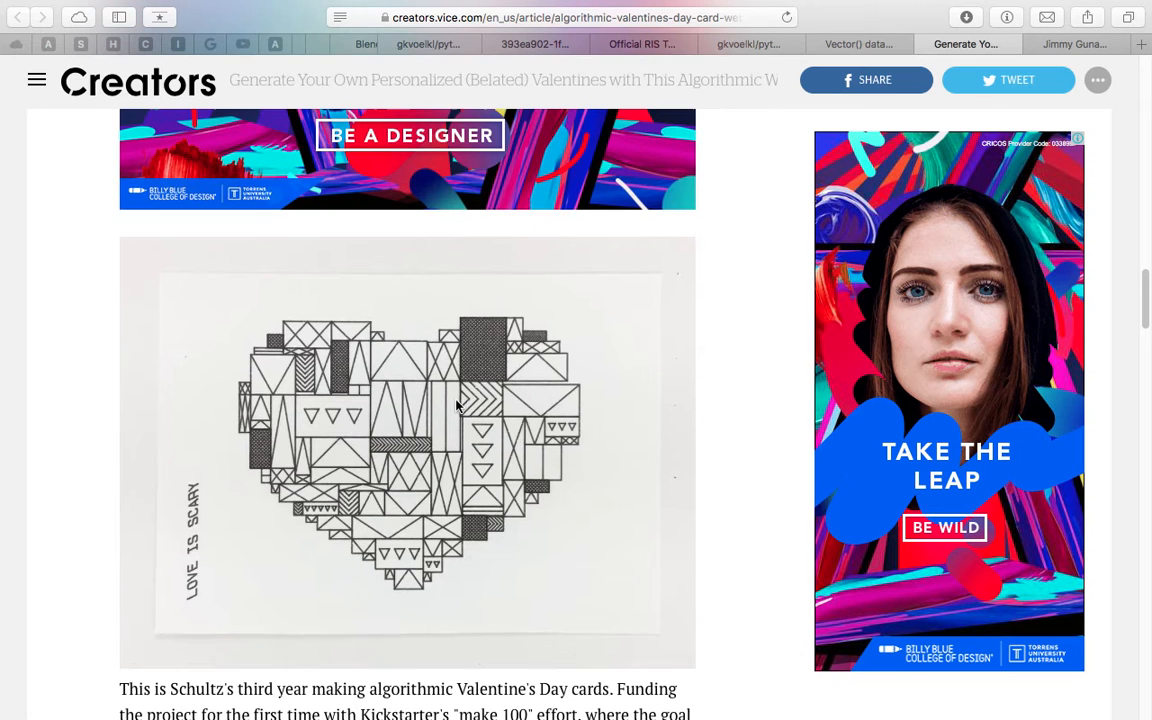
scroll(470, 437, "down", 2)
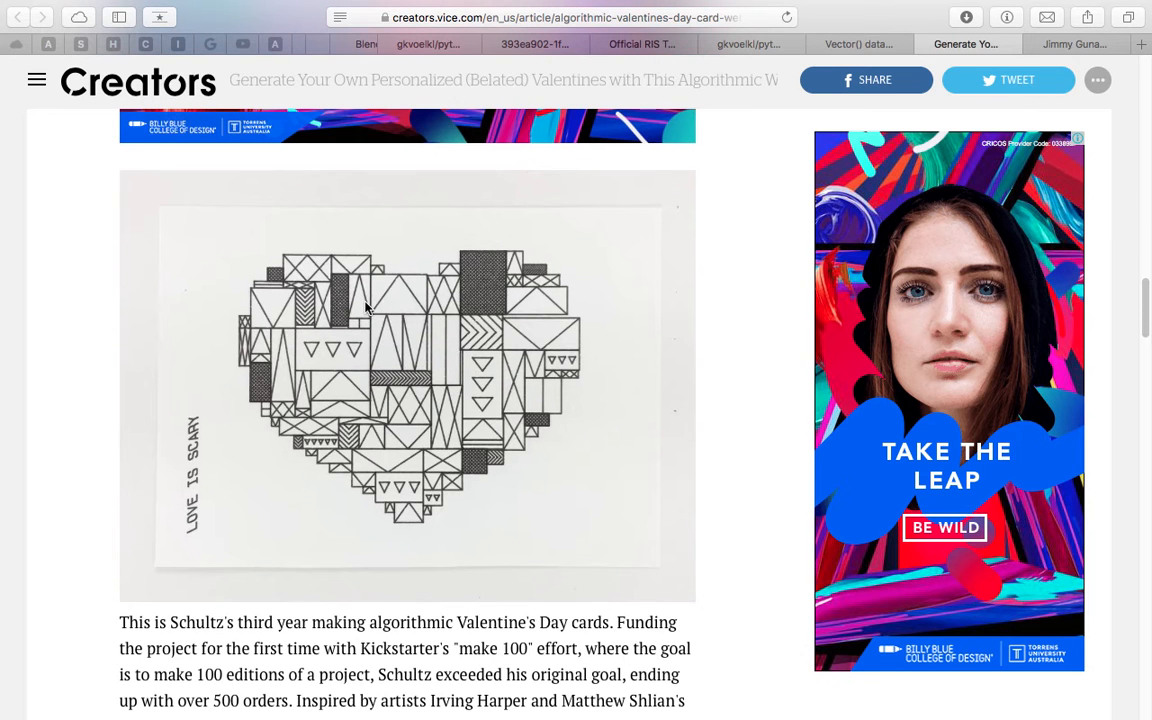
scroll(1145, 263, "up", 5)
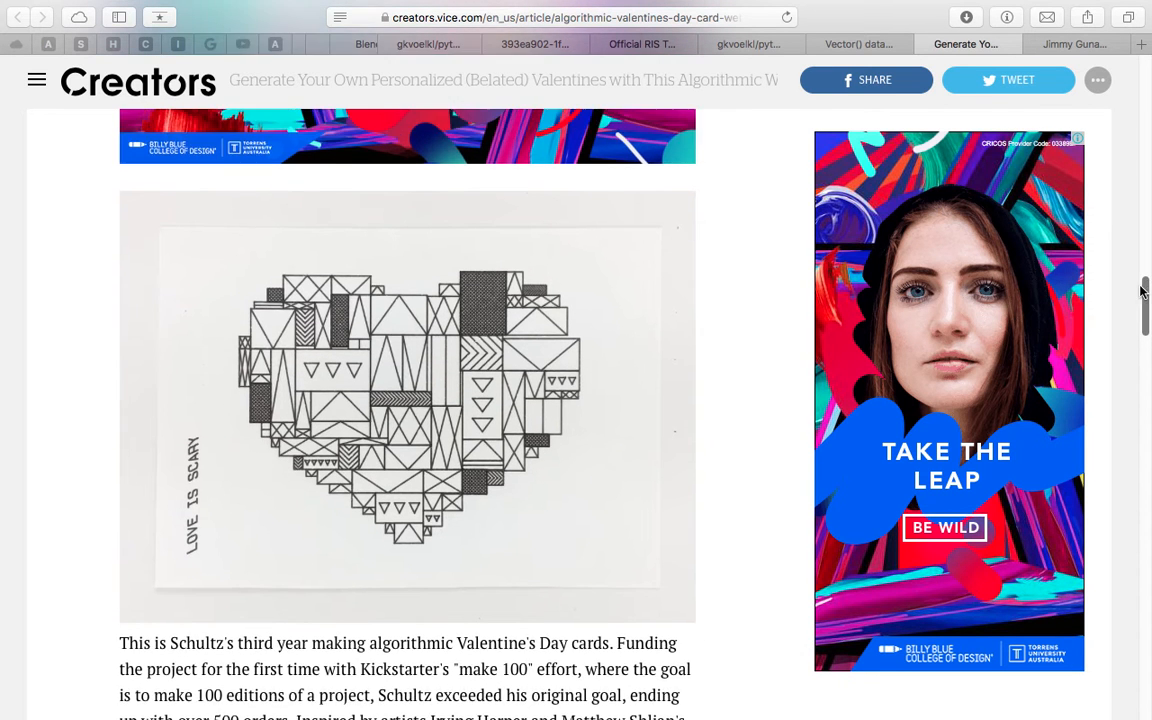
scroll(1145, 263, "up", 5)
scroll(1146, 249, "up", 4)
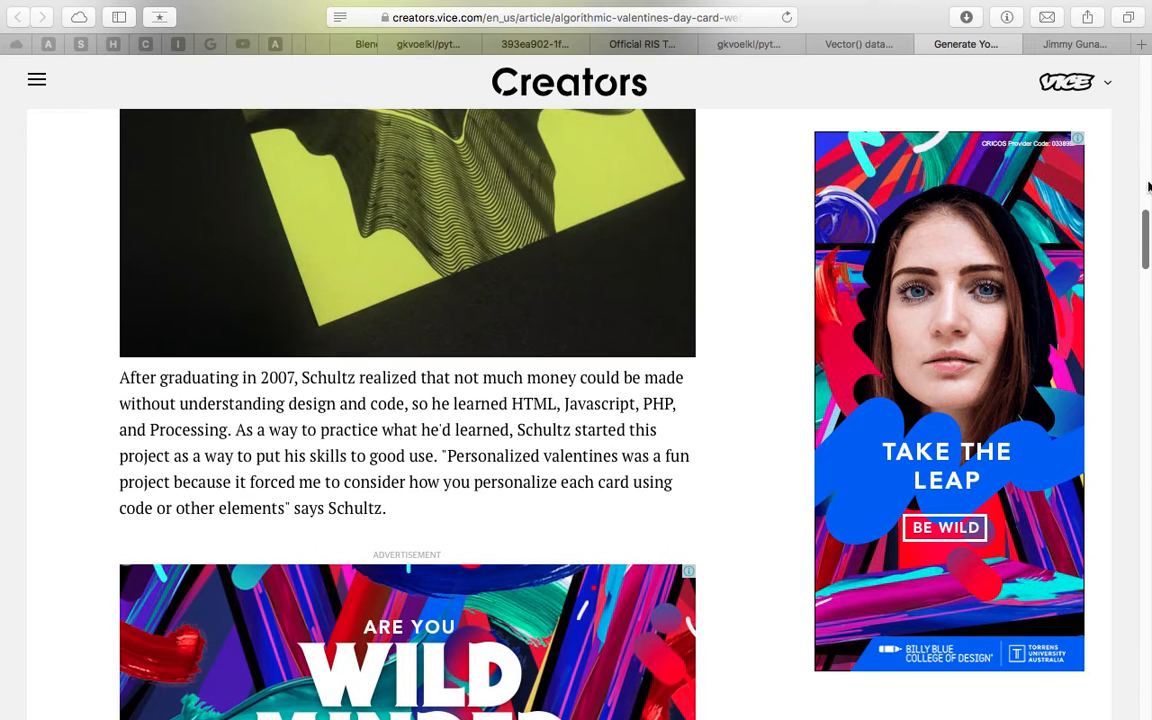
scroll(1149, 183, "up", 20)
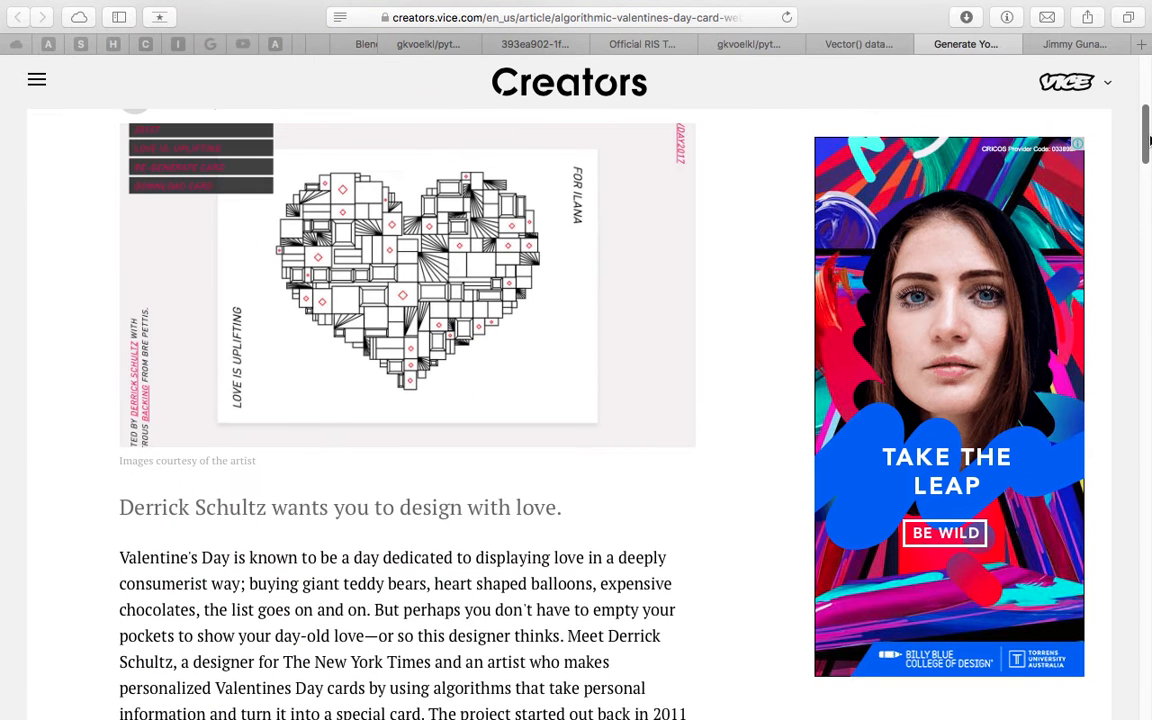
scroll(463, 320, "up", 2)
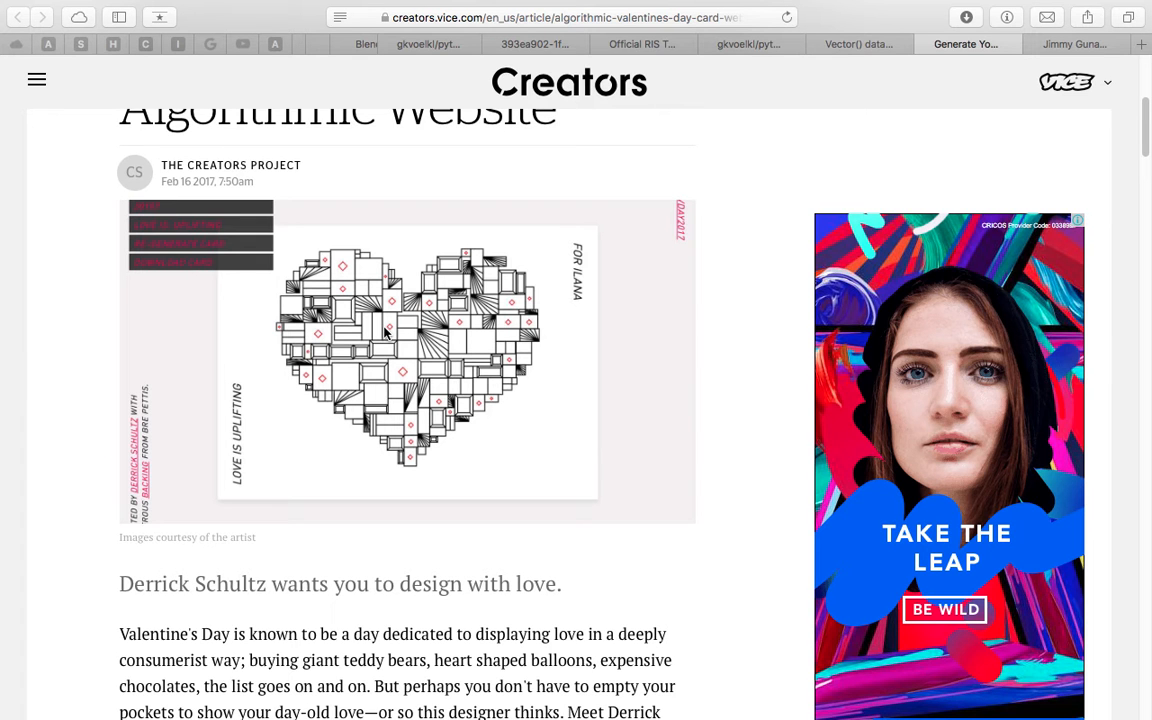
scroll(385, 335, "down", 1)
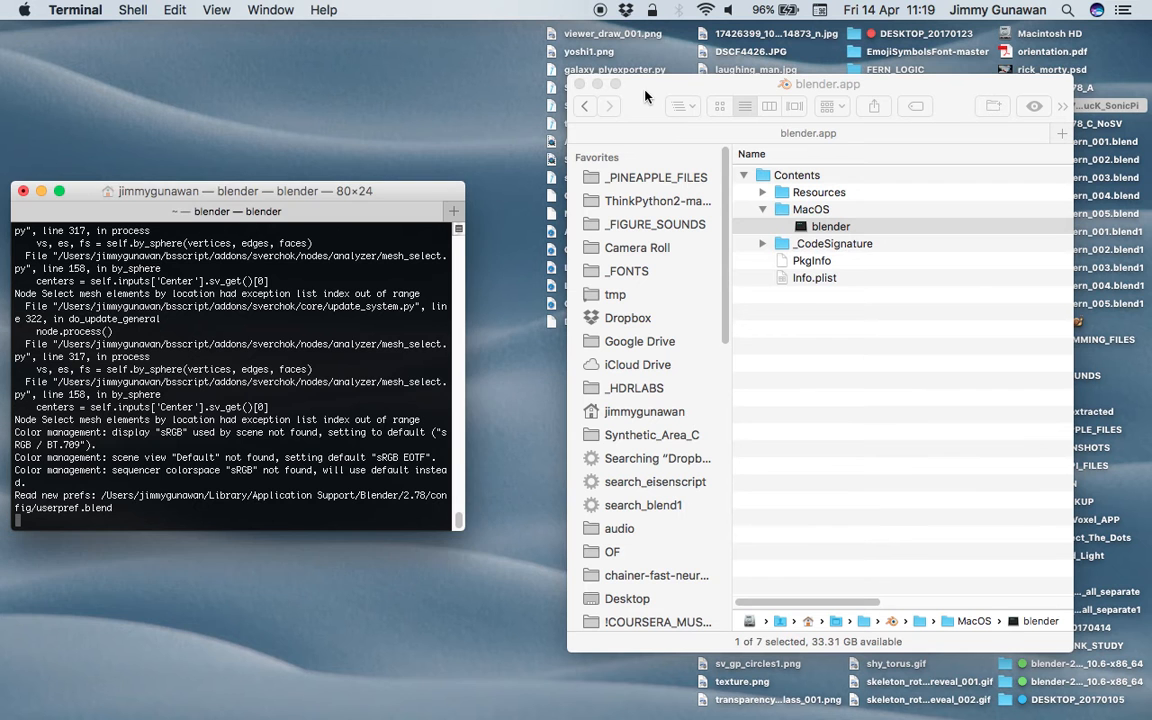
Preview lego_brick_pattern.png from the desktop and examine its brick layout as a pattern reference.
left_click_drag(645, 97, 124, 119)
left_click(779, 224)
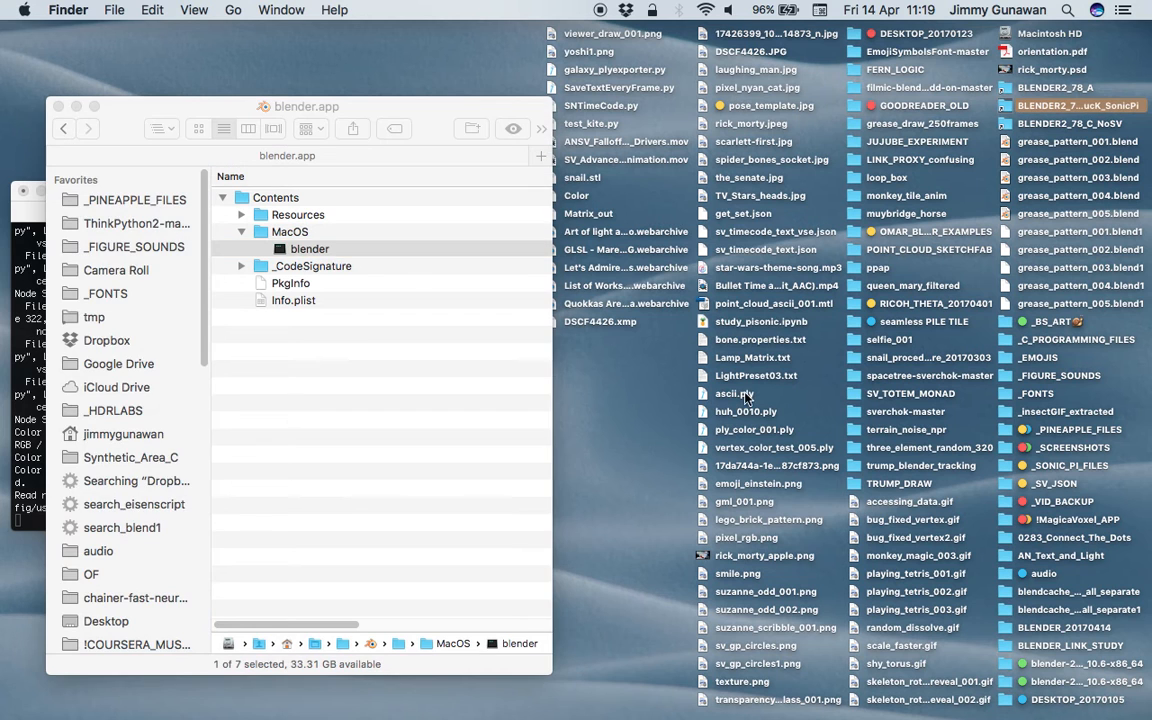
left_click(113, 625)
left_click(778, 521)
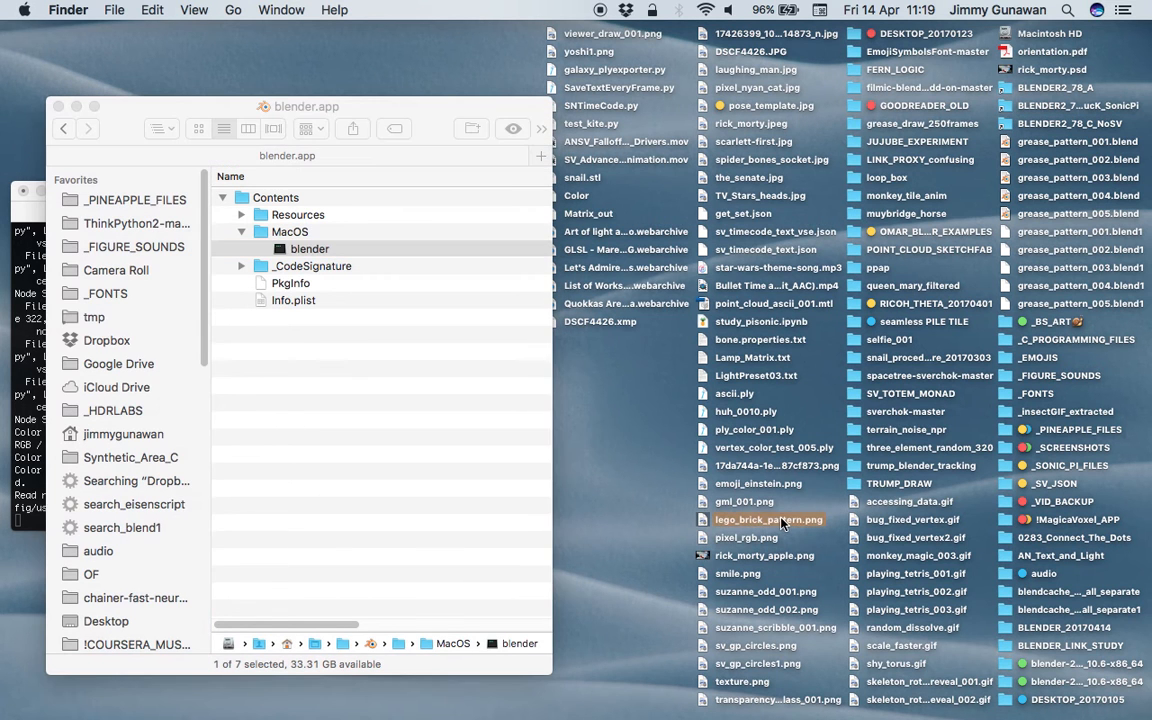
key("space")
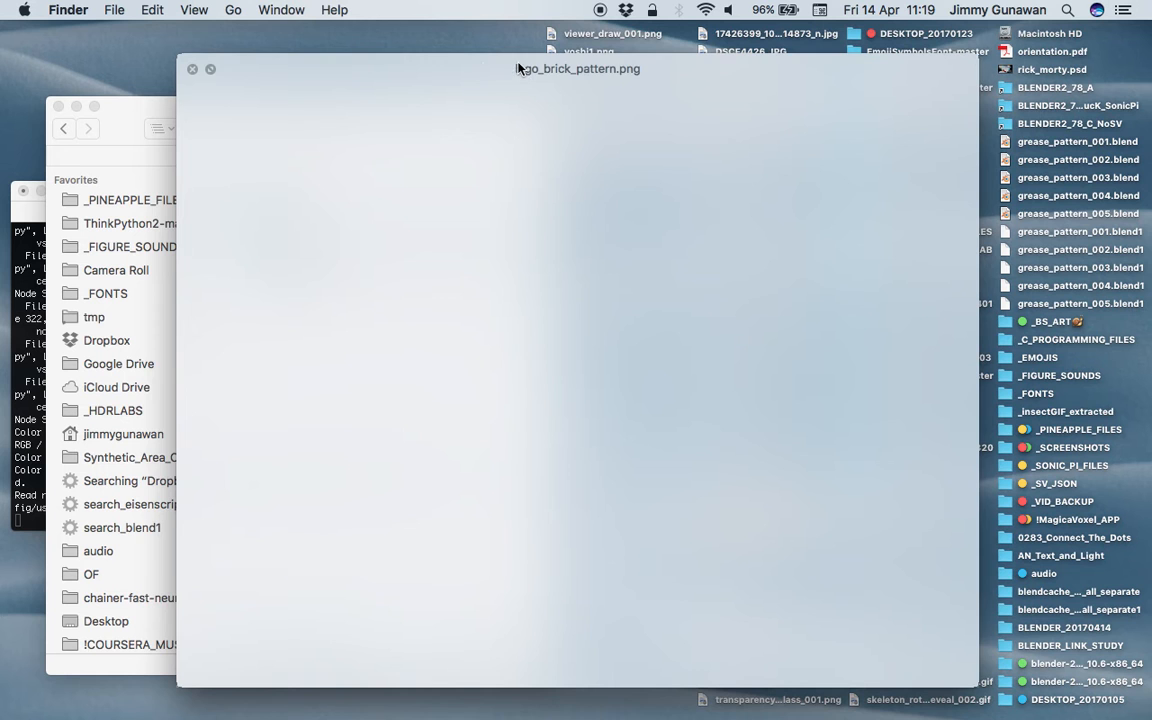
left_click_drag(456, 67, 461, 63)
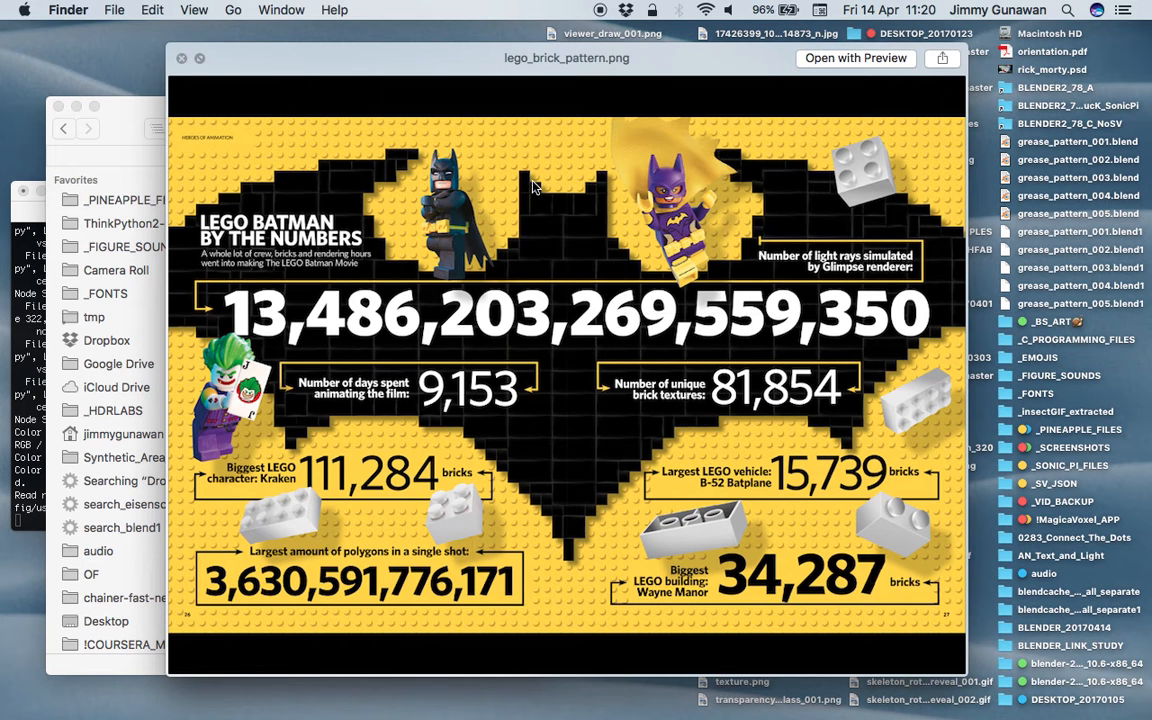
left_click_drag(500, 58, 529, 59)
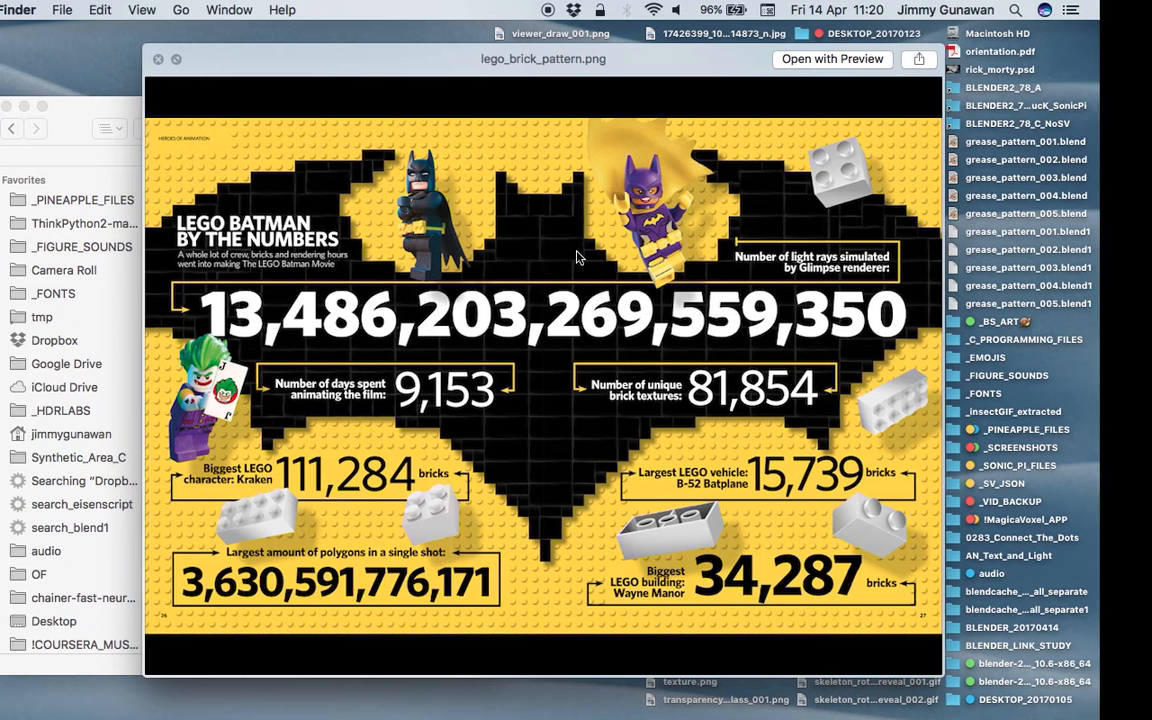
Return to the browser and review the heart artwork and the Tetris grid animation on the Twitter profile.
key("ctrl+Right")
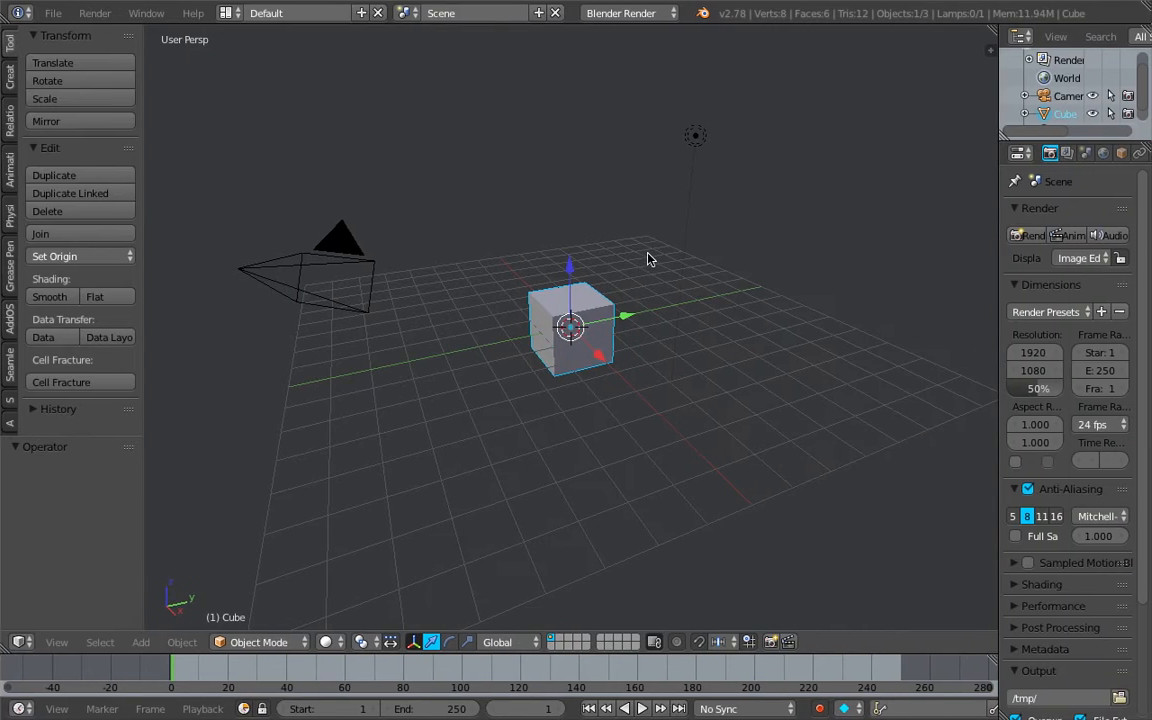
key("ctrl+Right")
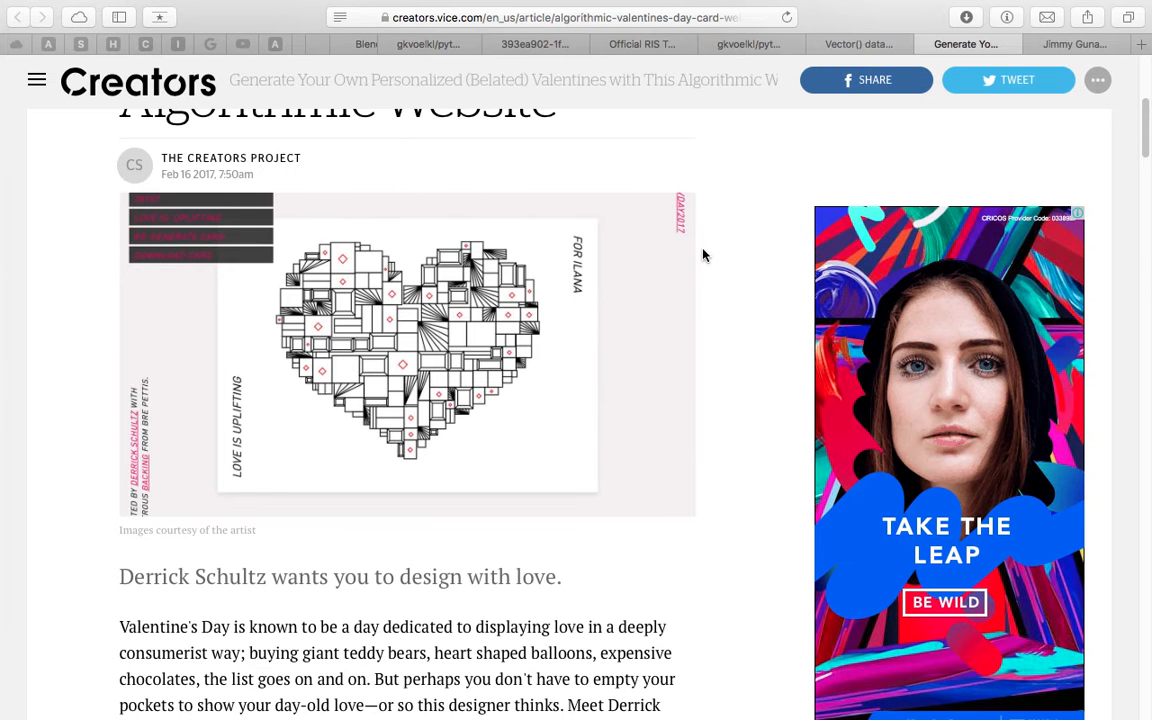
scroll(703, 256, "down", 1)
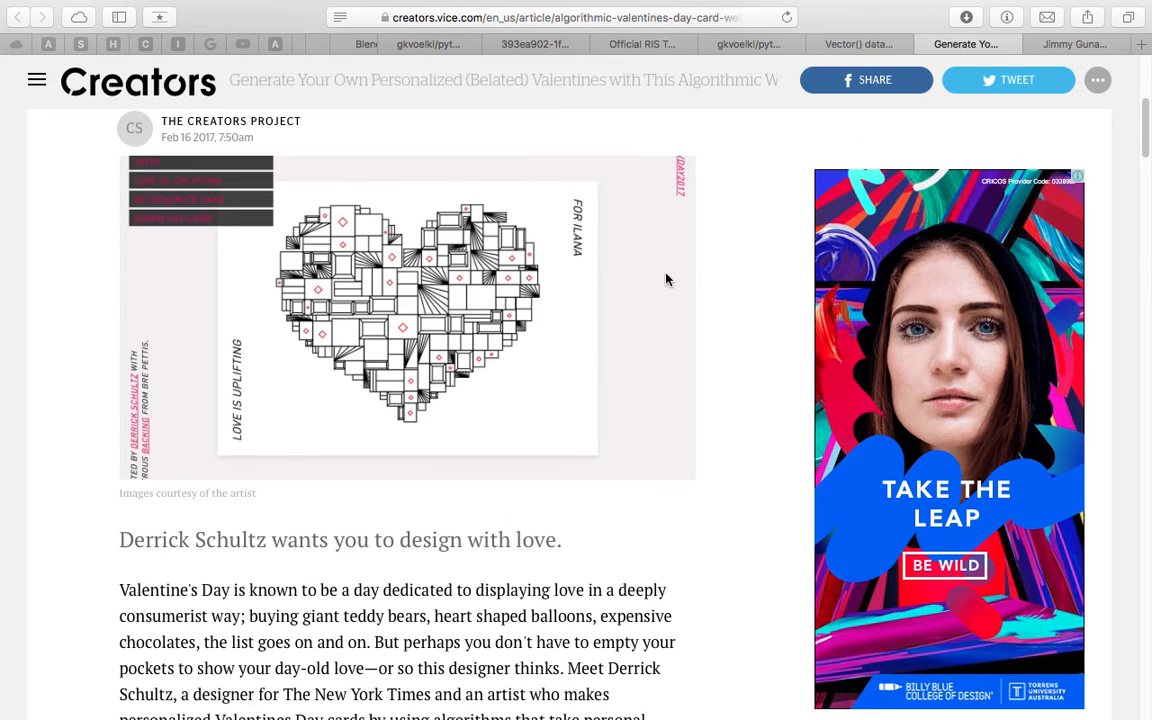
left_click(1066, 46)
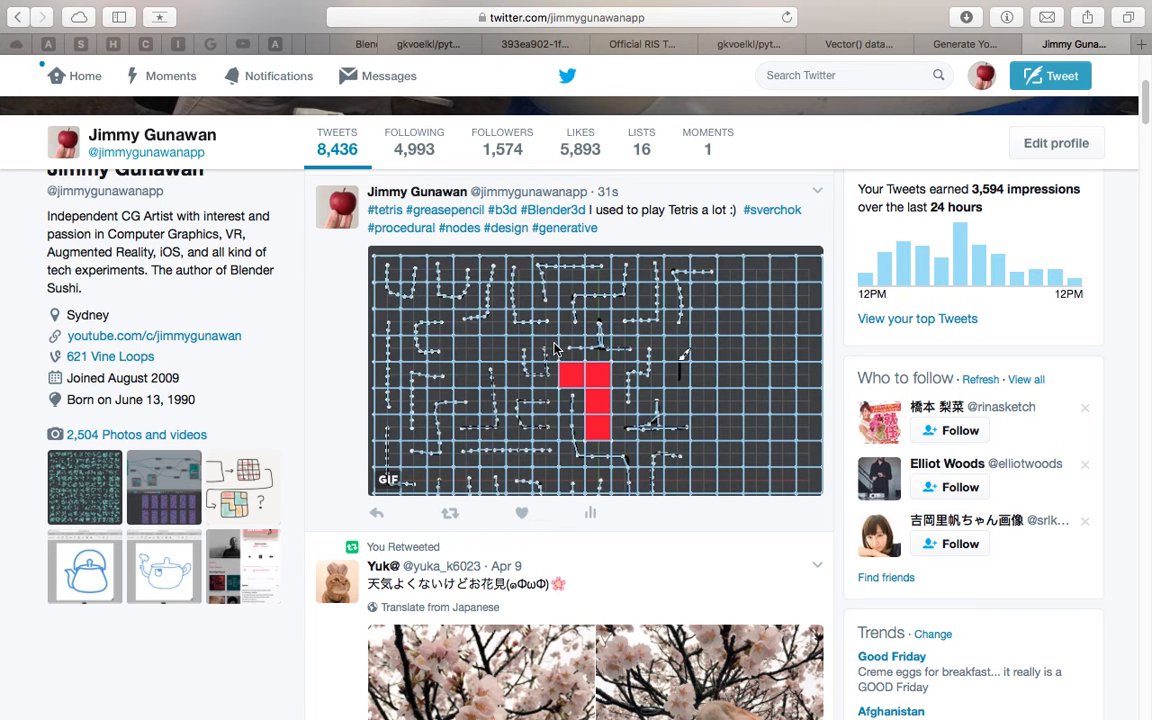
scroll(562, 339, "down", 1)
scroll(588, 345, "up", 5)
scroll(589, 322, "down", 3)
scroll(580, 425, "down", 2)
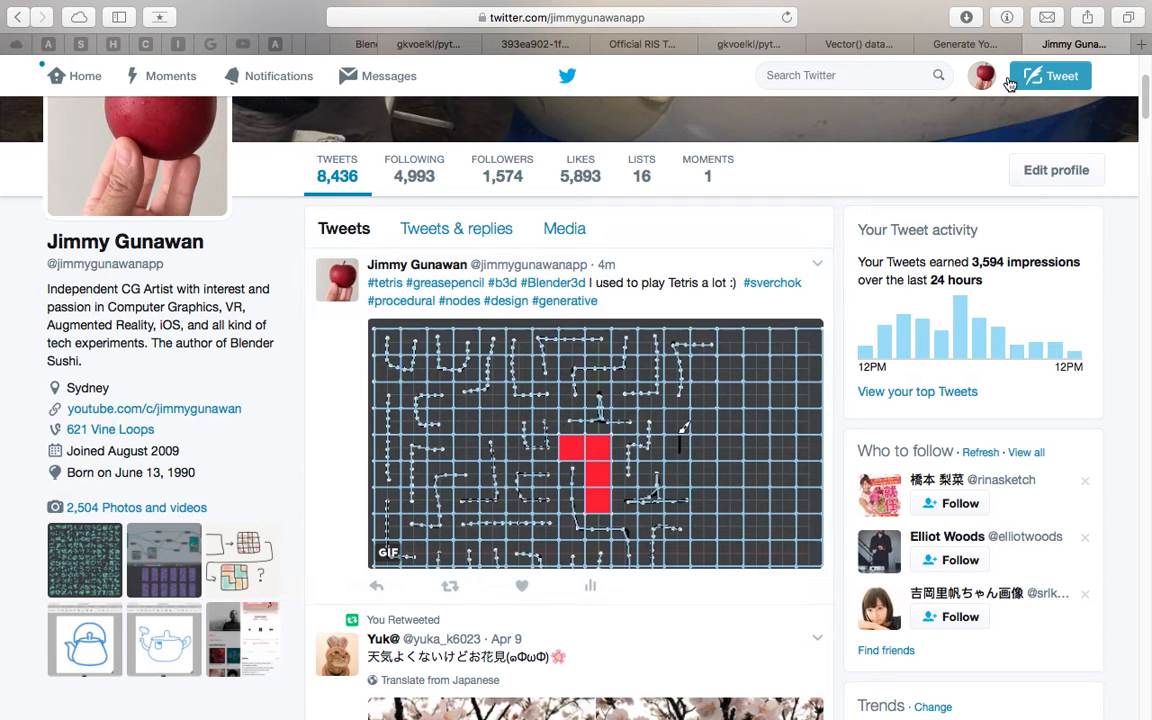
Return to the Valentine's card article and quit Safari.
left_click(975, 45)
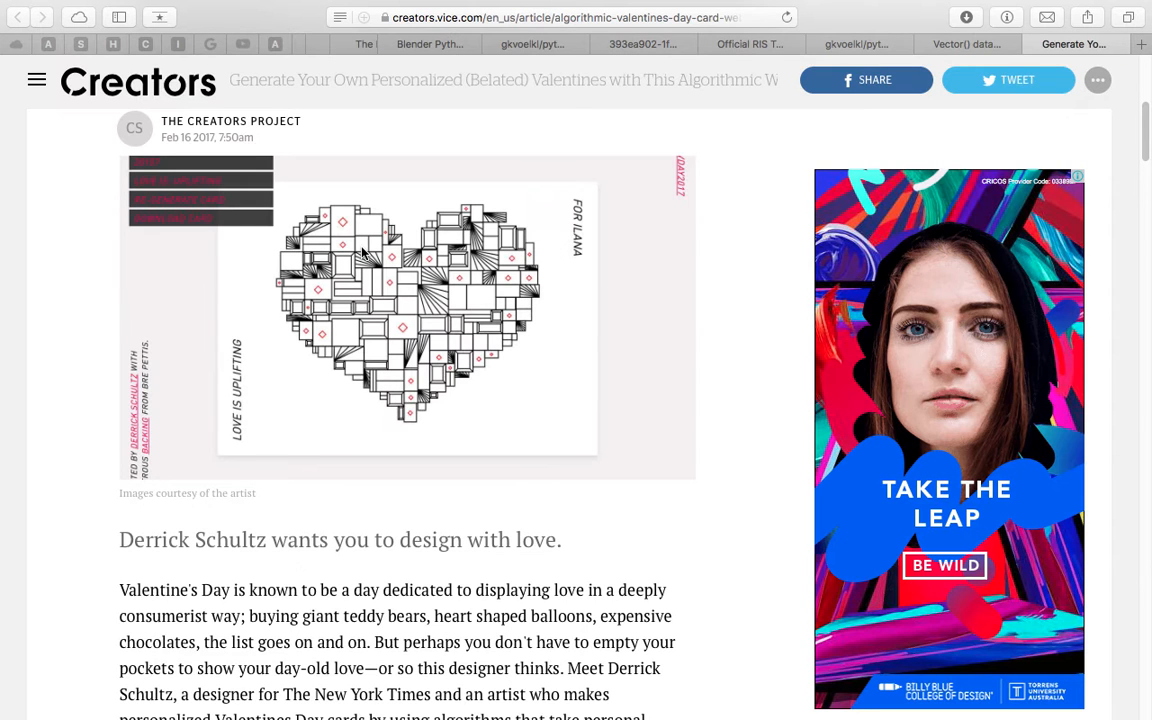
mouse_move(239, 8)
left_click(85, 9)
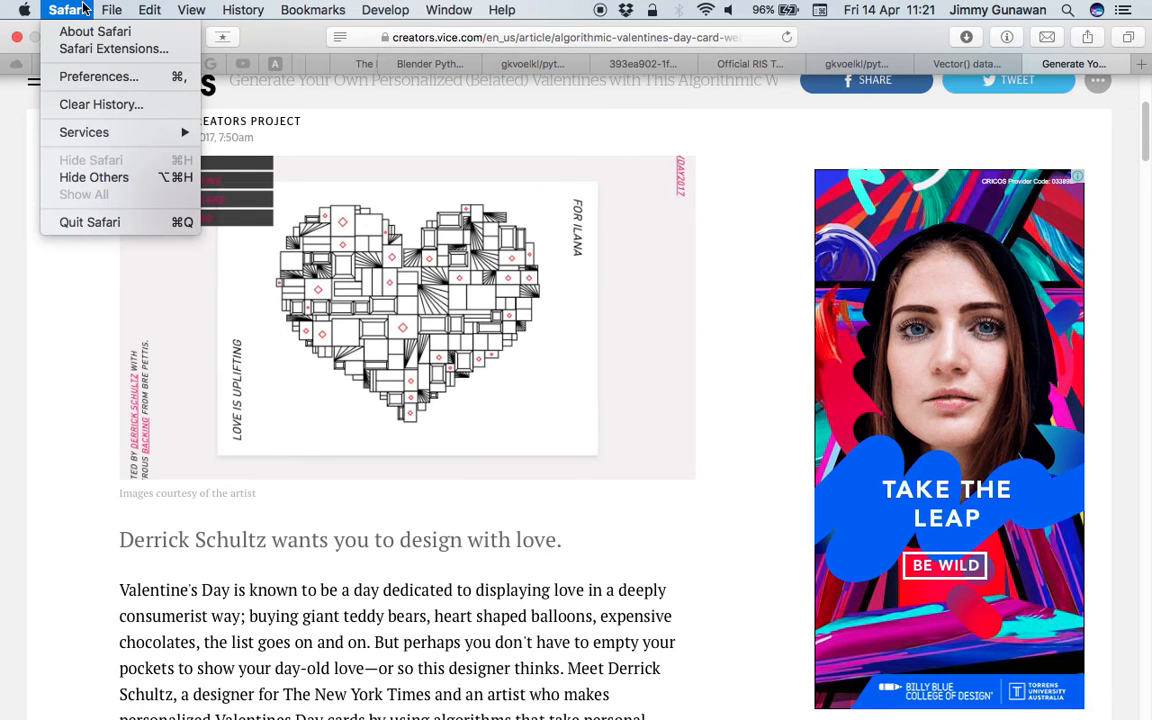
left_click(128, 221)
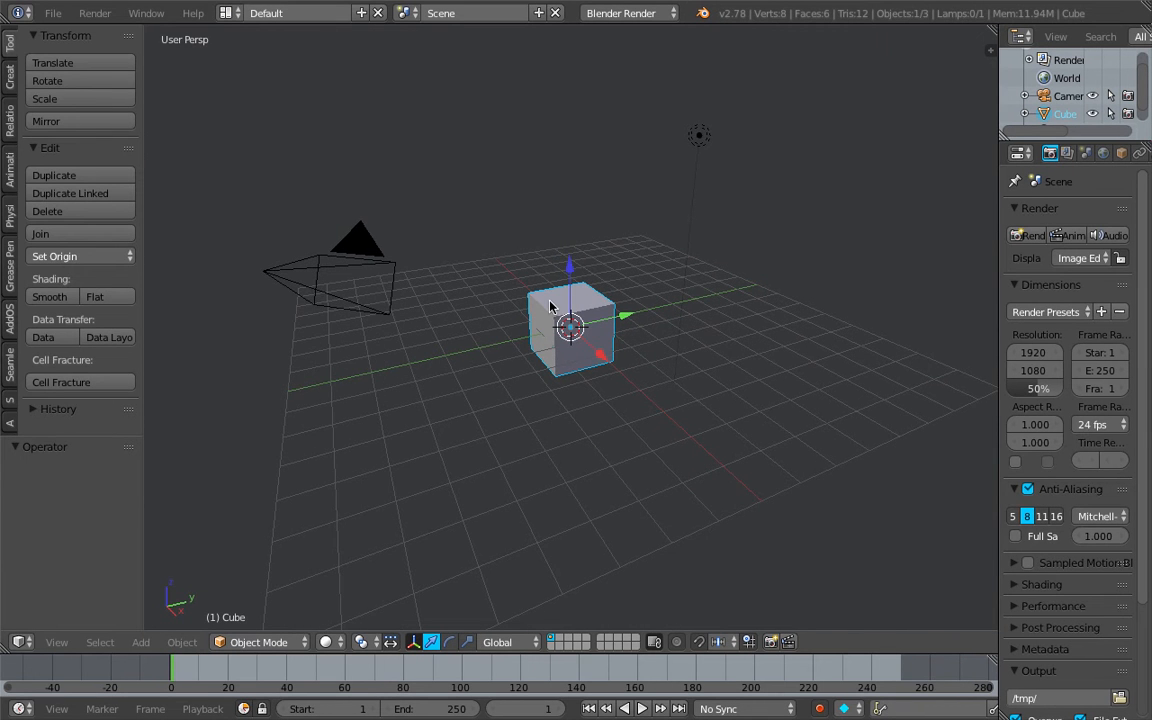
Switch to Blender and delete all default objects from the scene.
left_click(556, 303)
middle_click_drag(556, 303, 535, 363)
key("a")
key("a")
key("x")
left_click(602, 286)
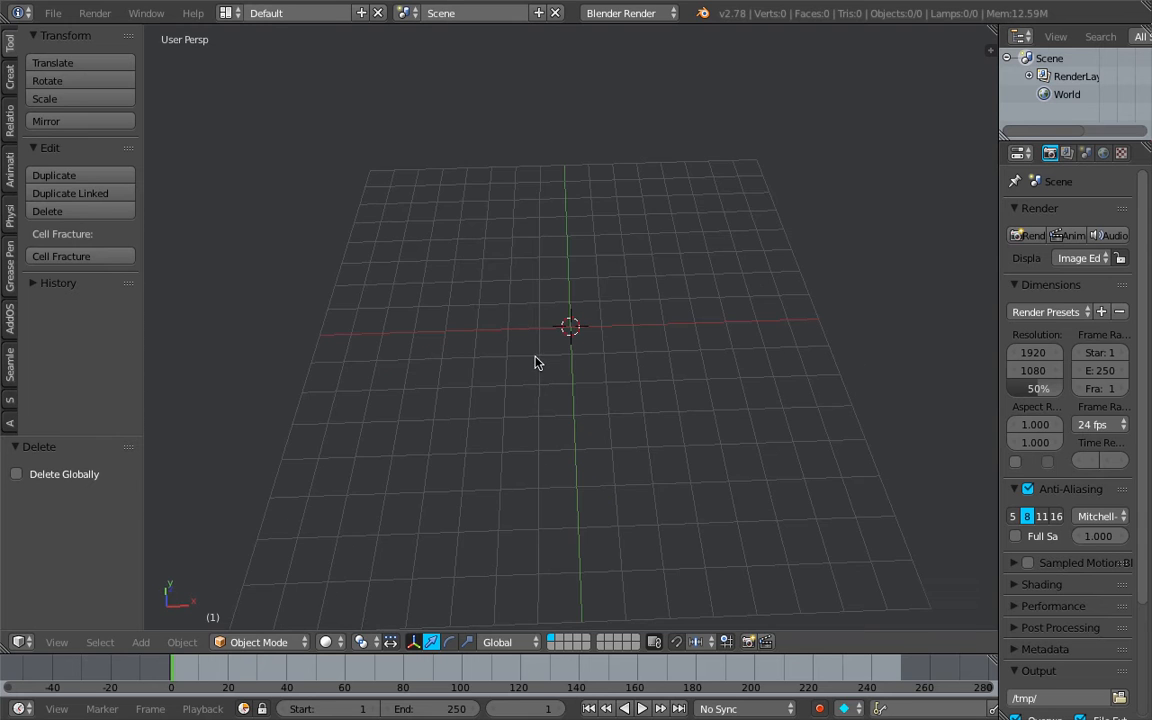
In top view, add a grid mesh with 12 X and 12 Y subdivisions and enter Edit Mode with face selection.
left_click(57, 642)
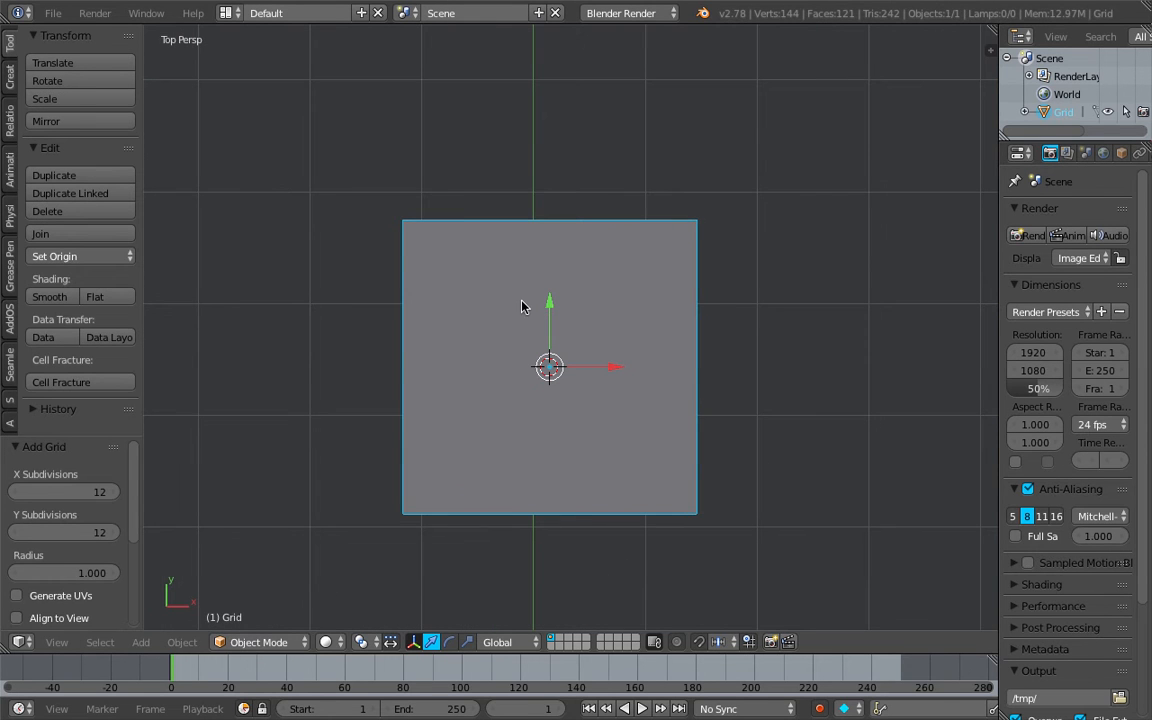
key("ctrl+Tab")
key("6")
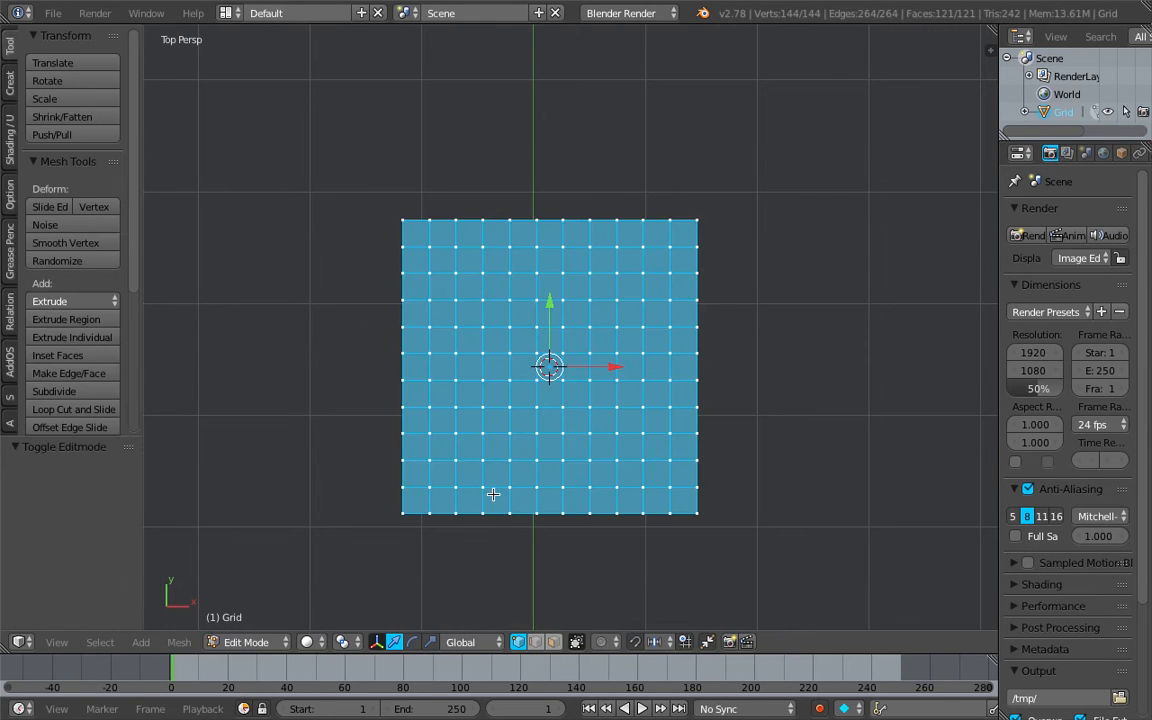
scroll(528, 341, "up", 2)
middle_click_drag(574, 494, 603, 430, "shift")
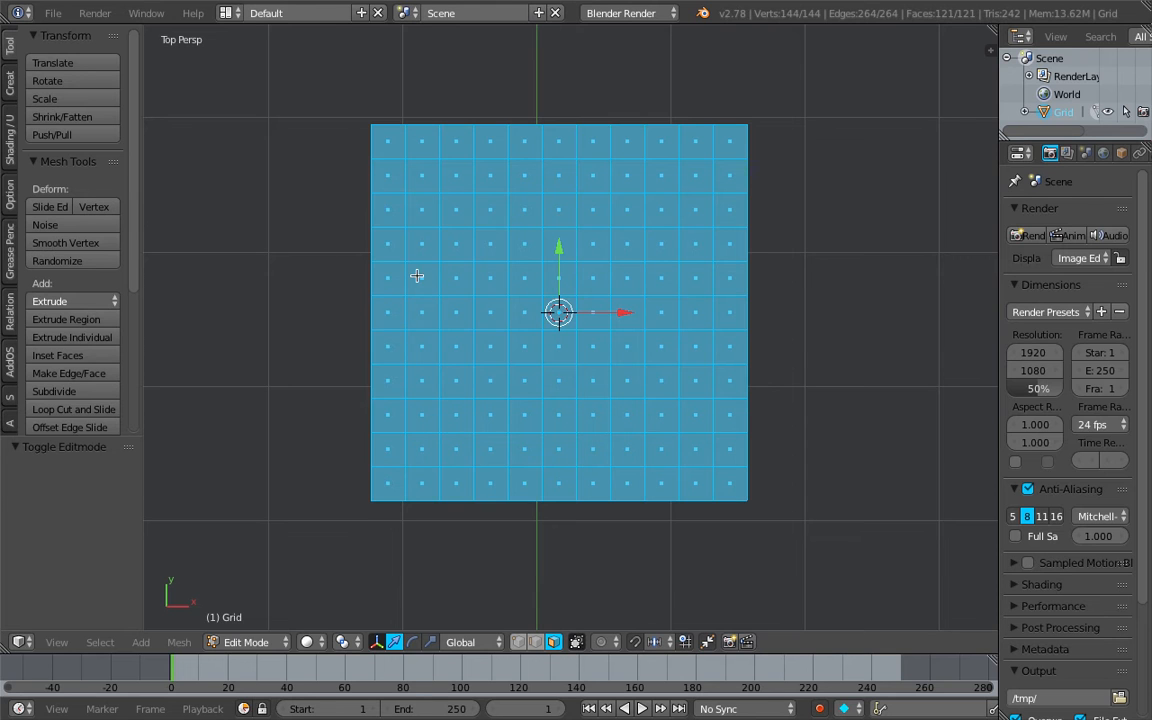
Clear the selection and use Select Random to select 50% of the grid's faces.
key("a")
key("space")
type("select ran")
key("Return")
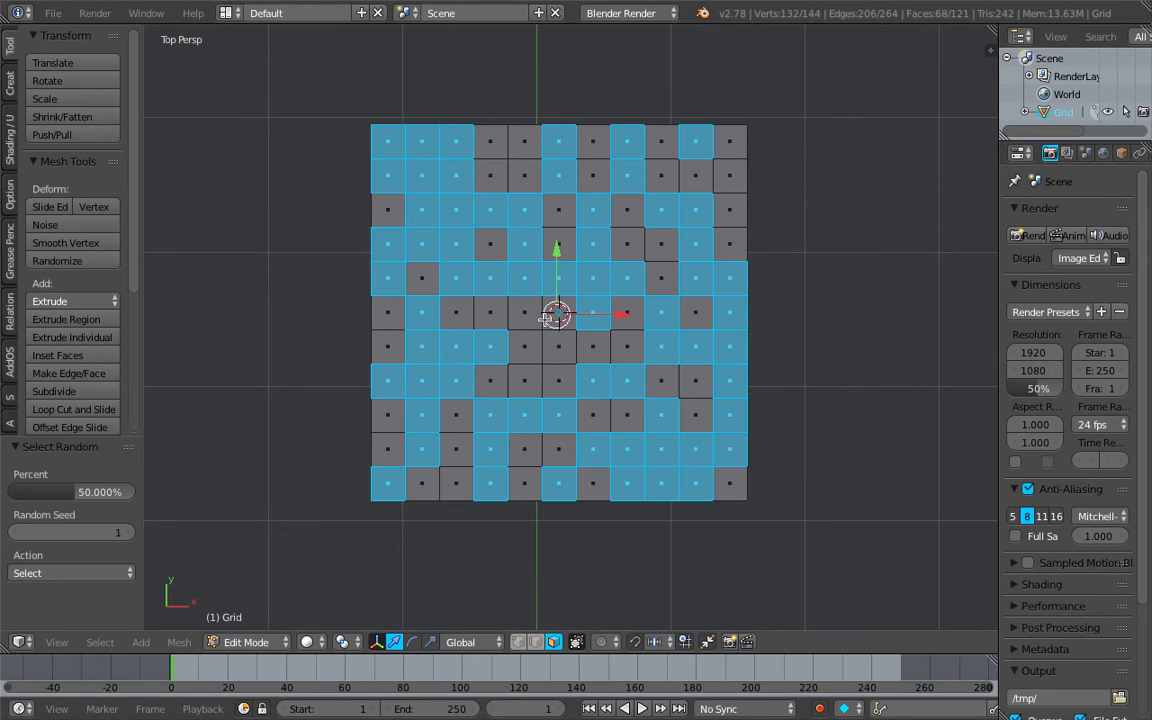
Try different random seeds for the face selection, ending with seed 82.
left_click_drag(120, 532, 185, 532)
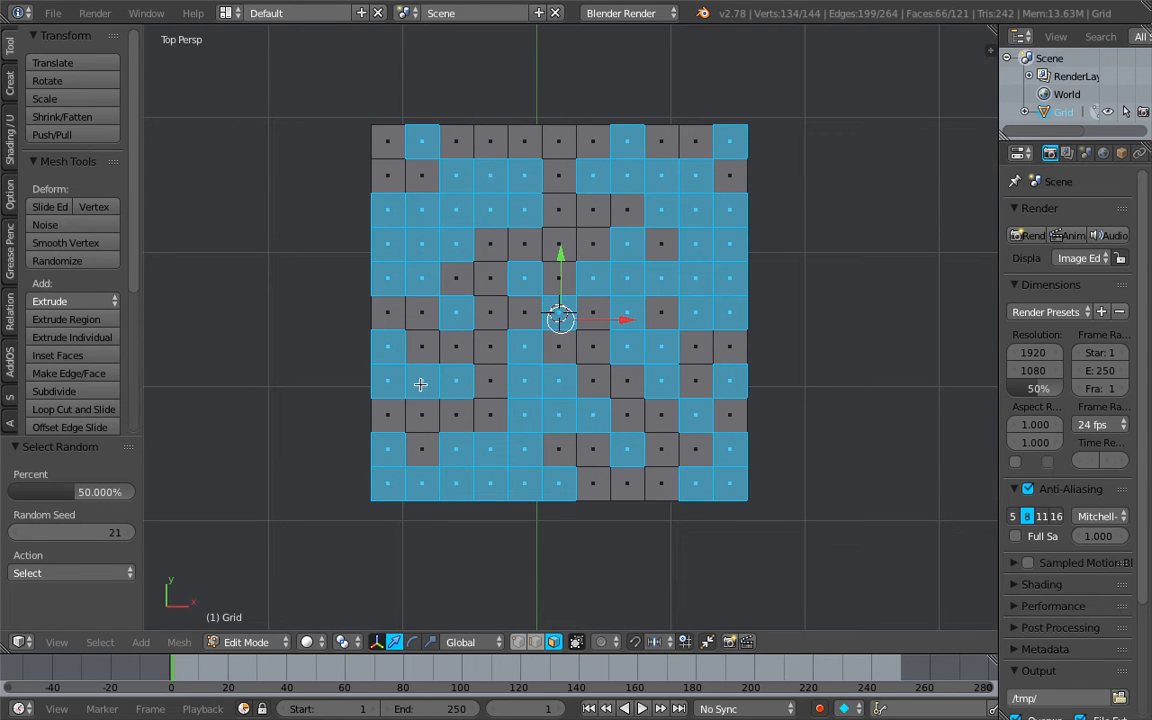
left_click_drag(85, 532, 160, 532)
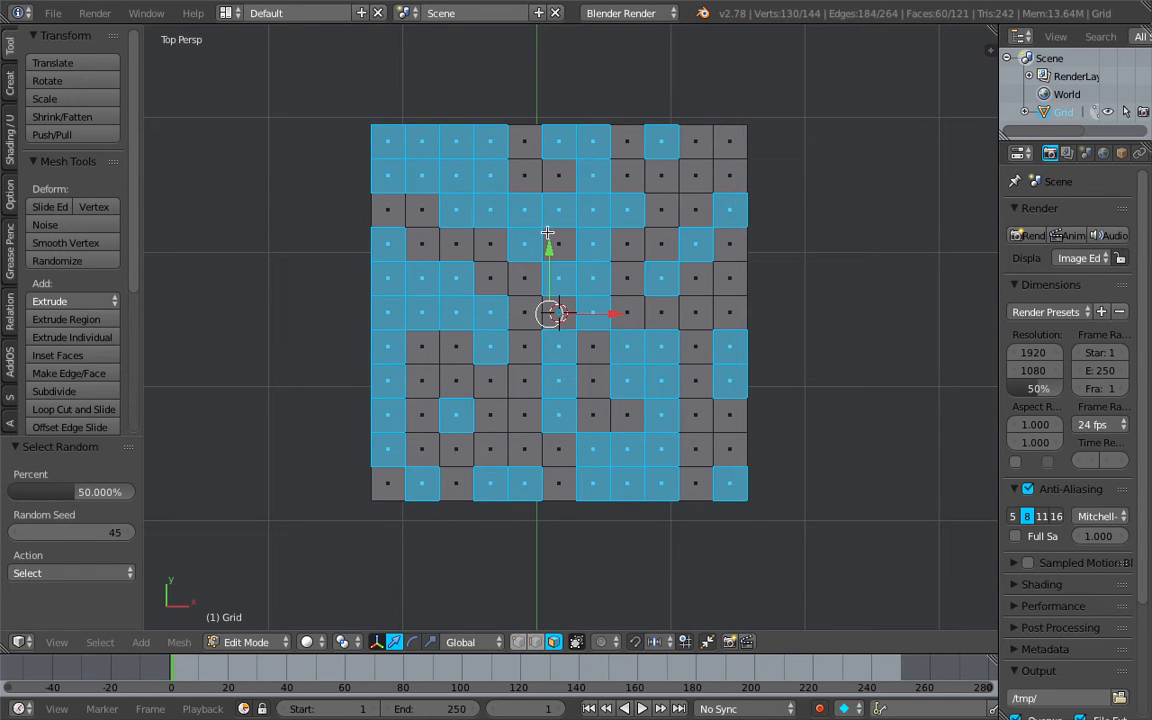
left_click_drag(70, 532, 118, 532)
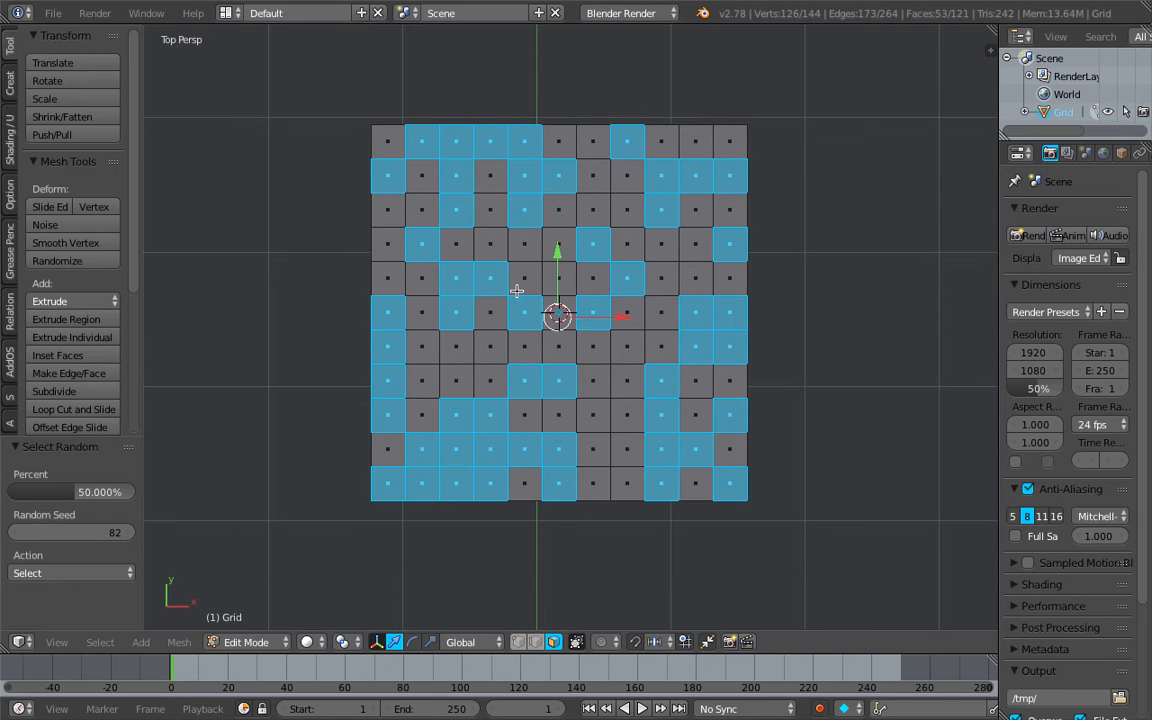
Apply Limited Dissolve to the randomly selected faces to merge adjoining ones into larger shapes.
key("space")
key("BackSpace")
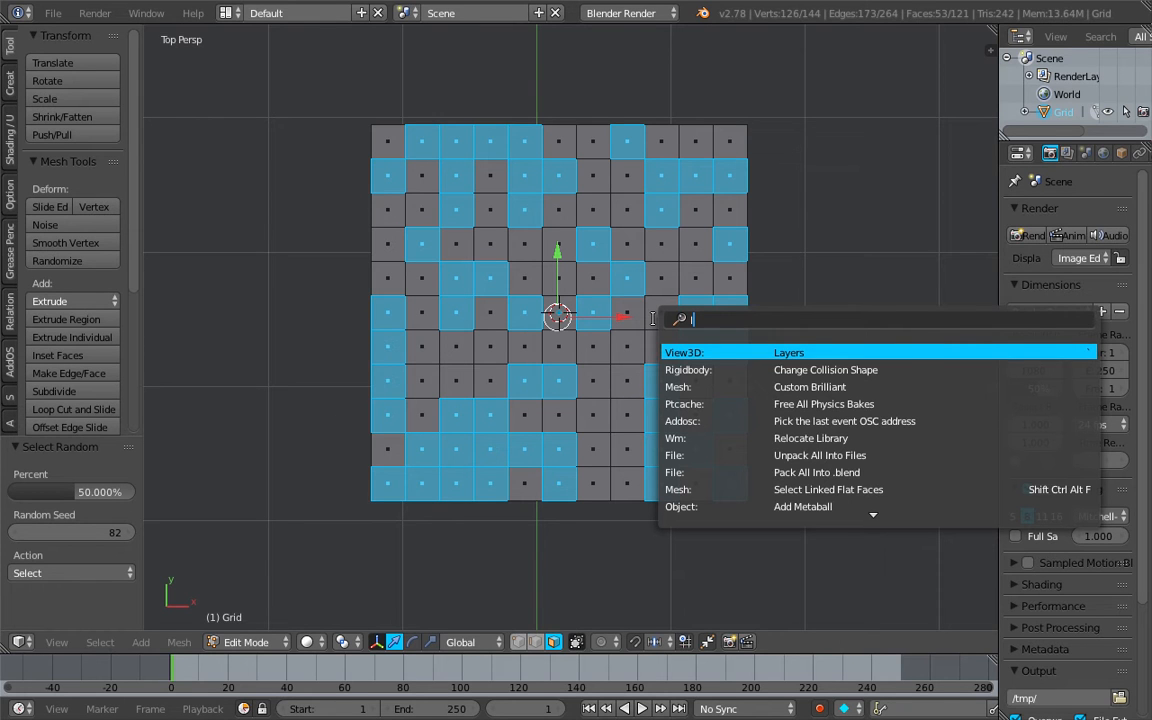
type("loose")
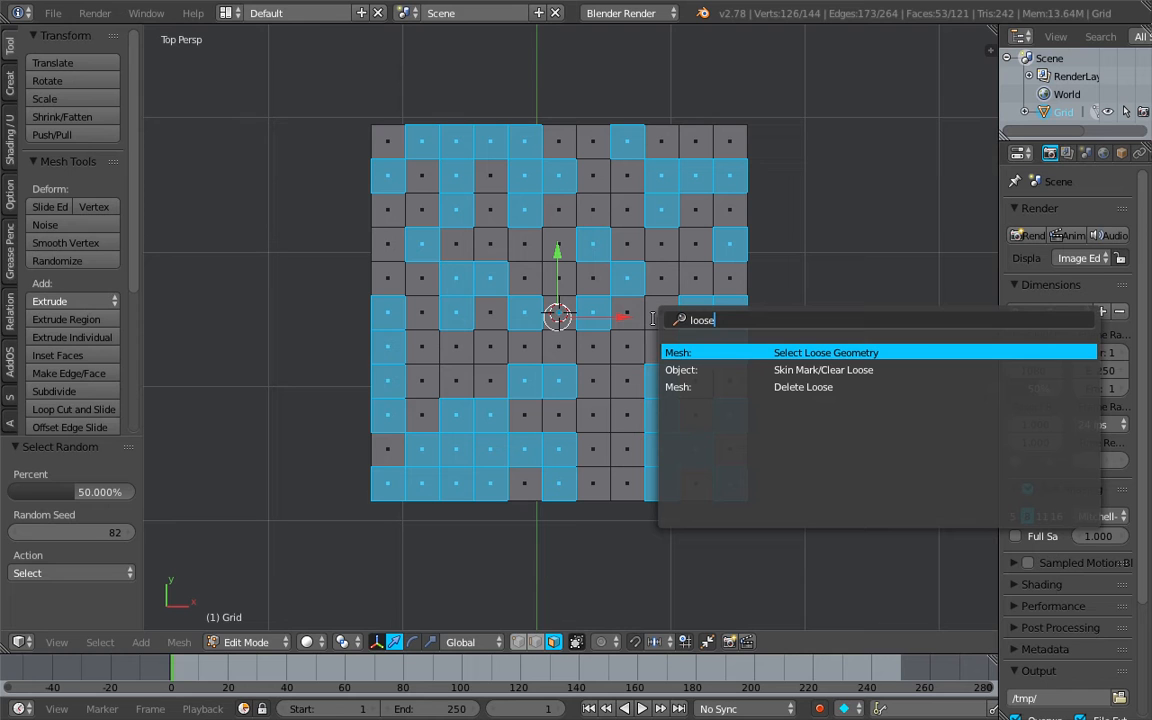
key("ctrl+a")
type("limit")
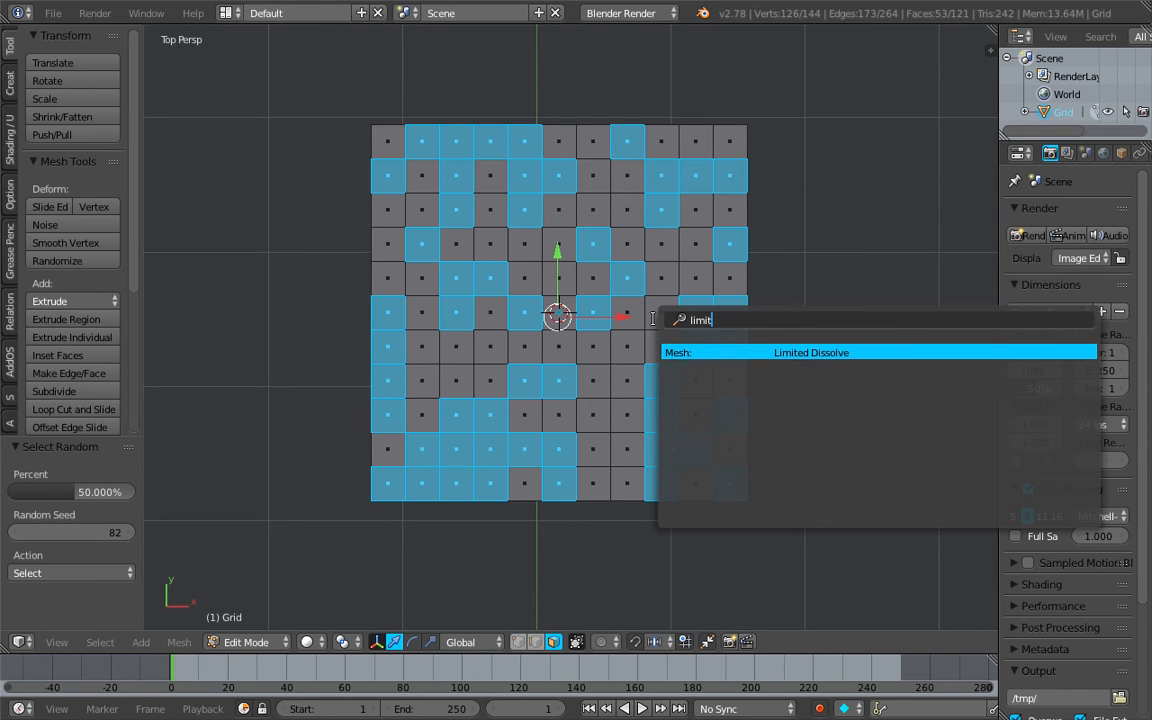
key("Return")
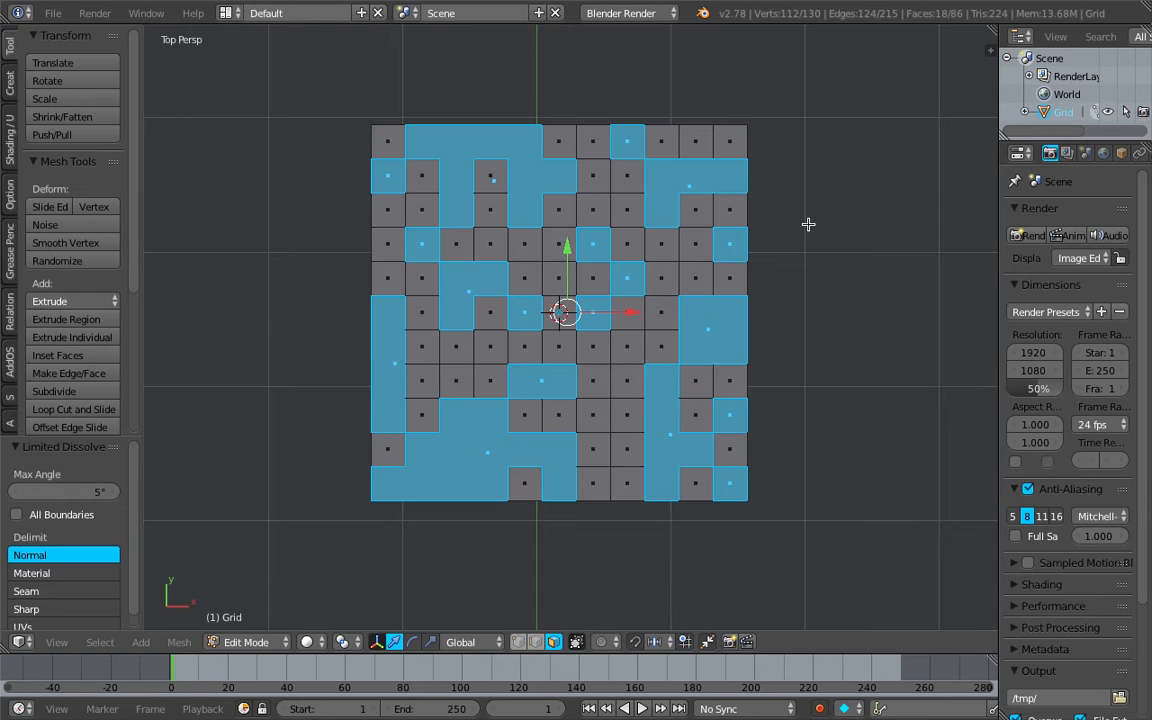
Invert the face selection and apply Limited Dissolve to the remaining grid faces.
left_click(100, 642)
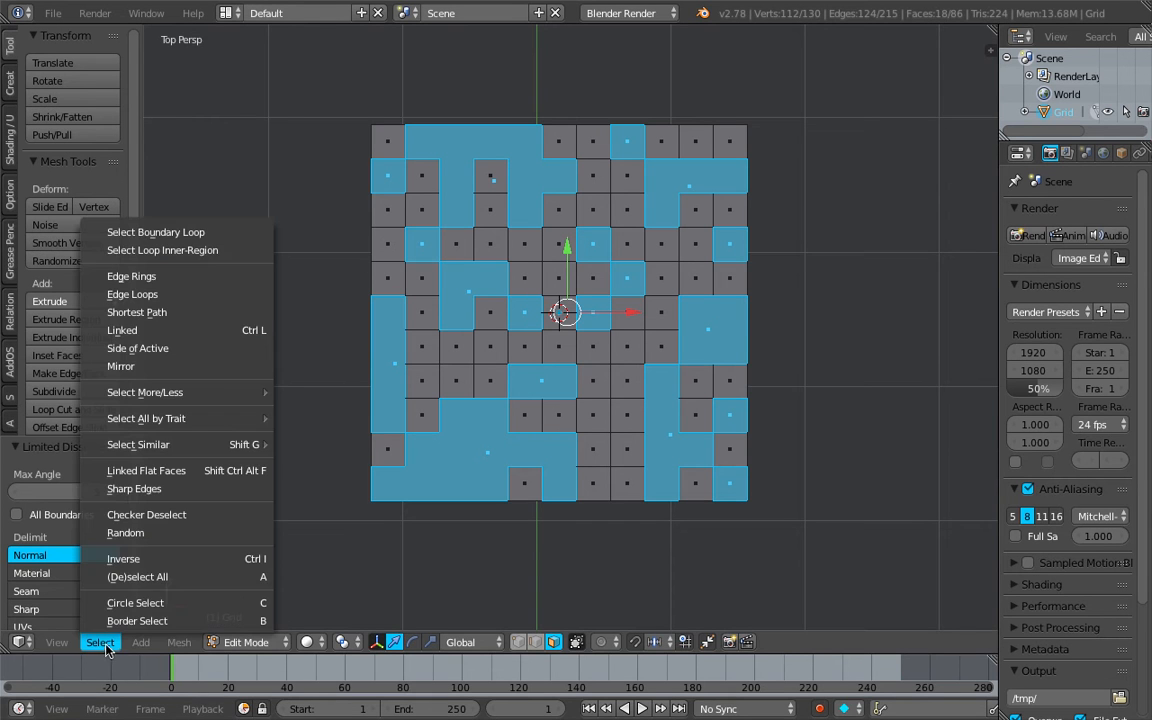
left_click(145, 553)
key("space")
type("limit")
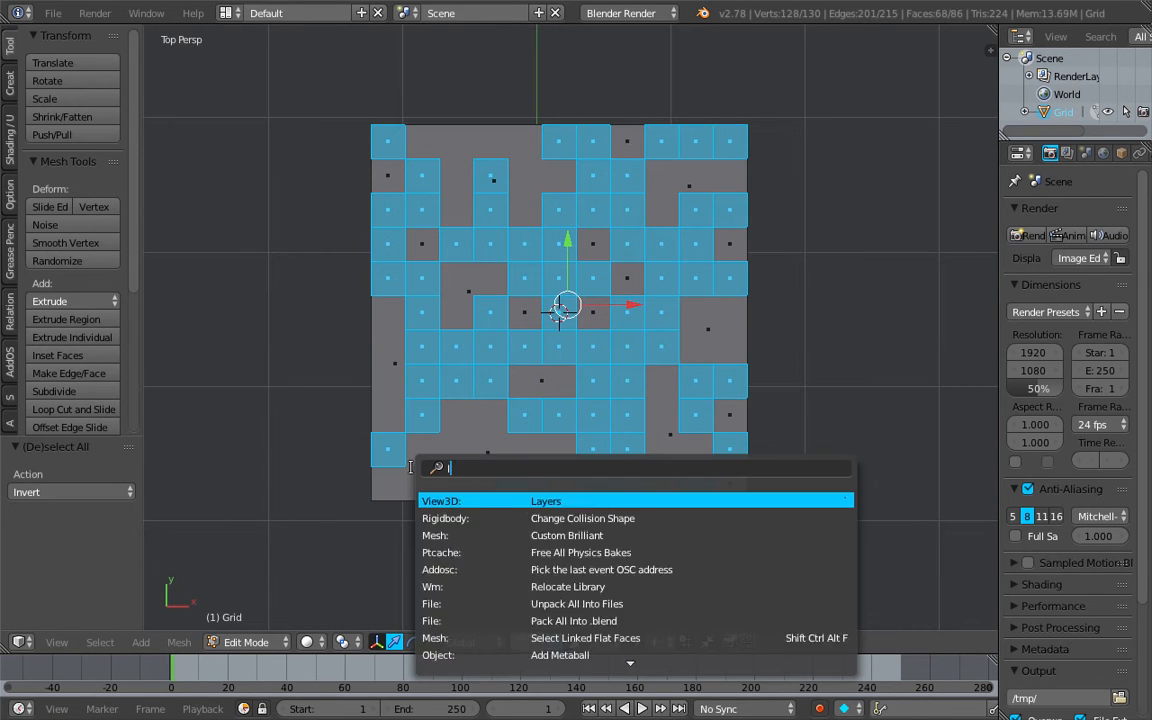
key("Return")
Clear the face selection in Edit Mode and return the grid to Object Mode.
key("Tab")
left_click(372, 320)
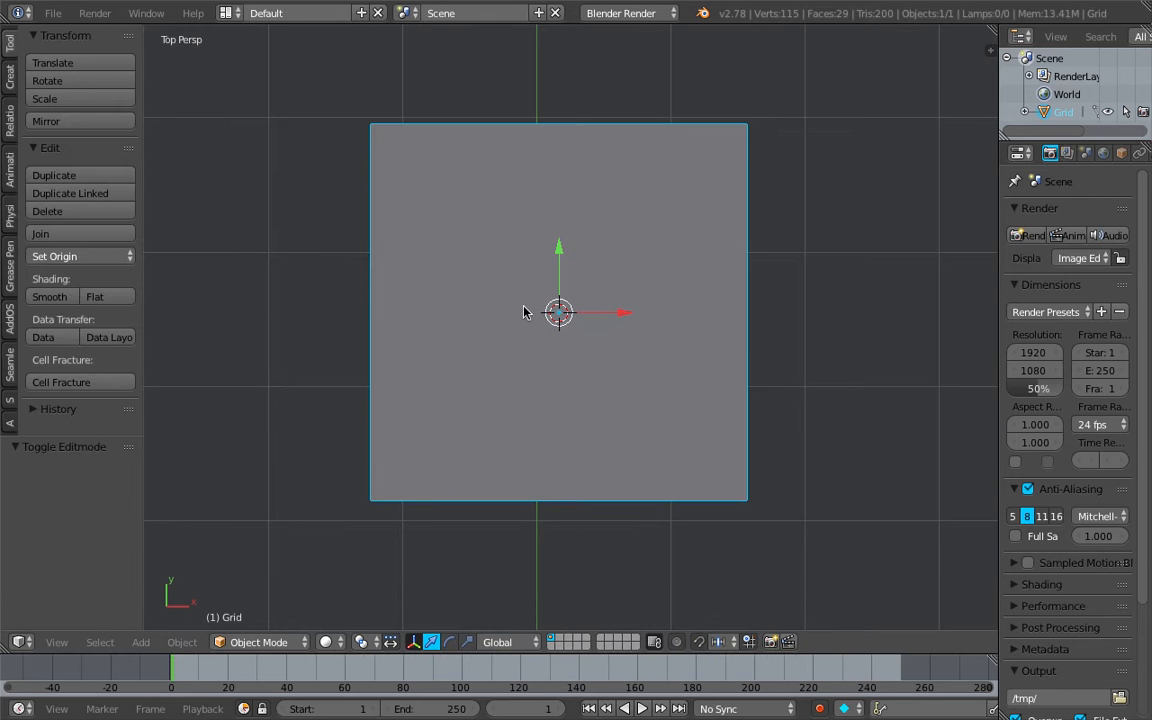
key("Tab")
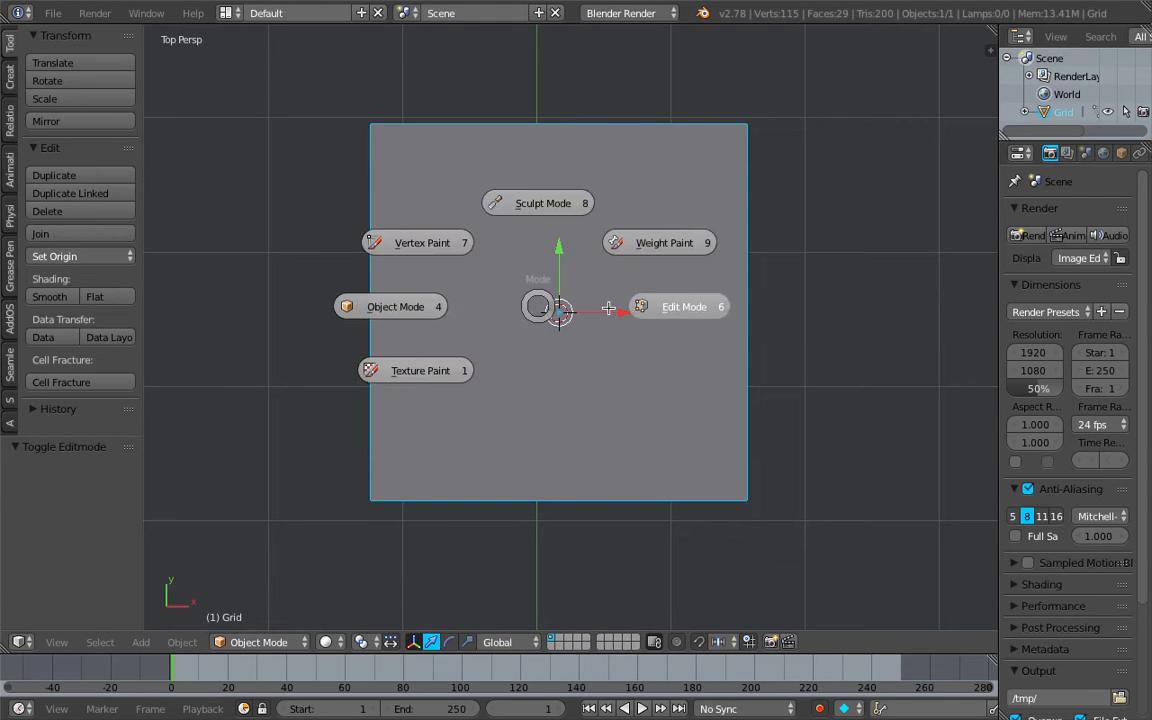
left_click(660, 303)
key("a")
key("Tab")
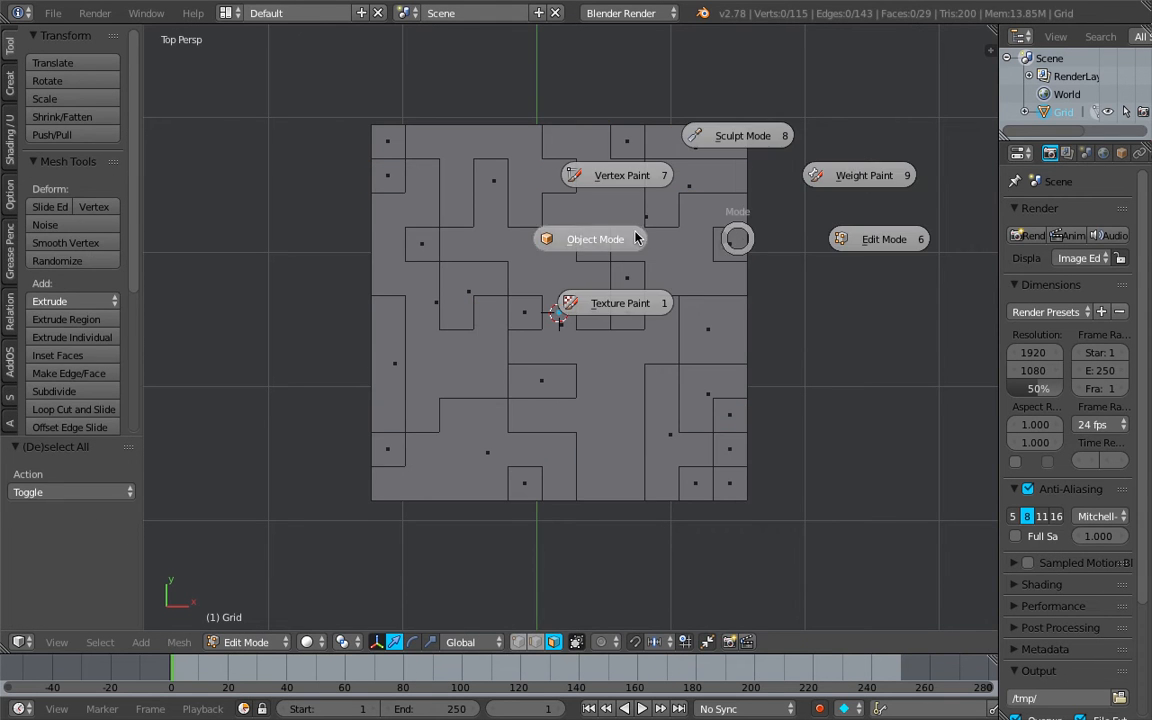
left_click(575, 262)
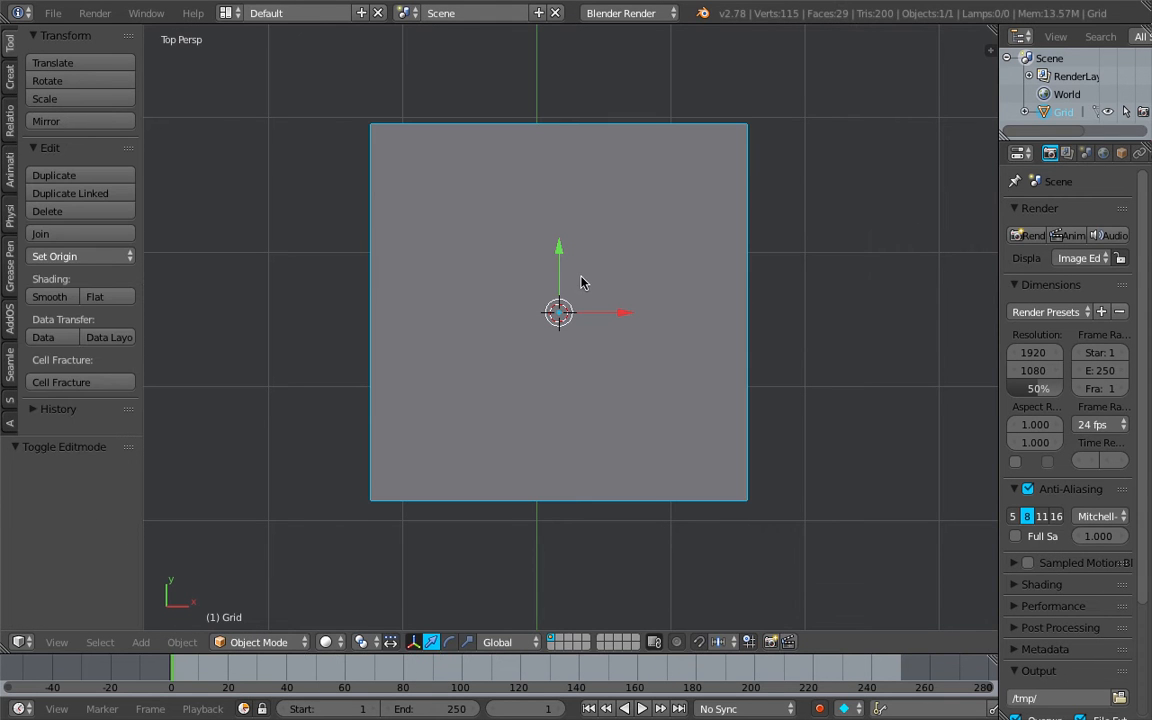
Enable the Wire and Draw All Edges display options for the grid and inspect the resulting block pattern.
left_click(1121, 152)
left_click(1015, 609)
left_click(1015, 629)
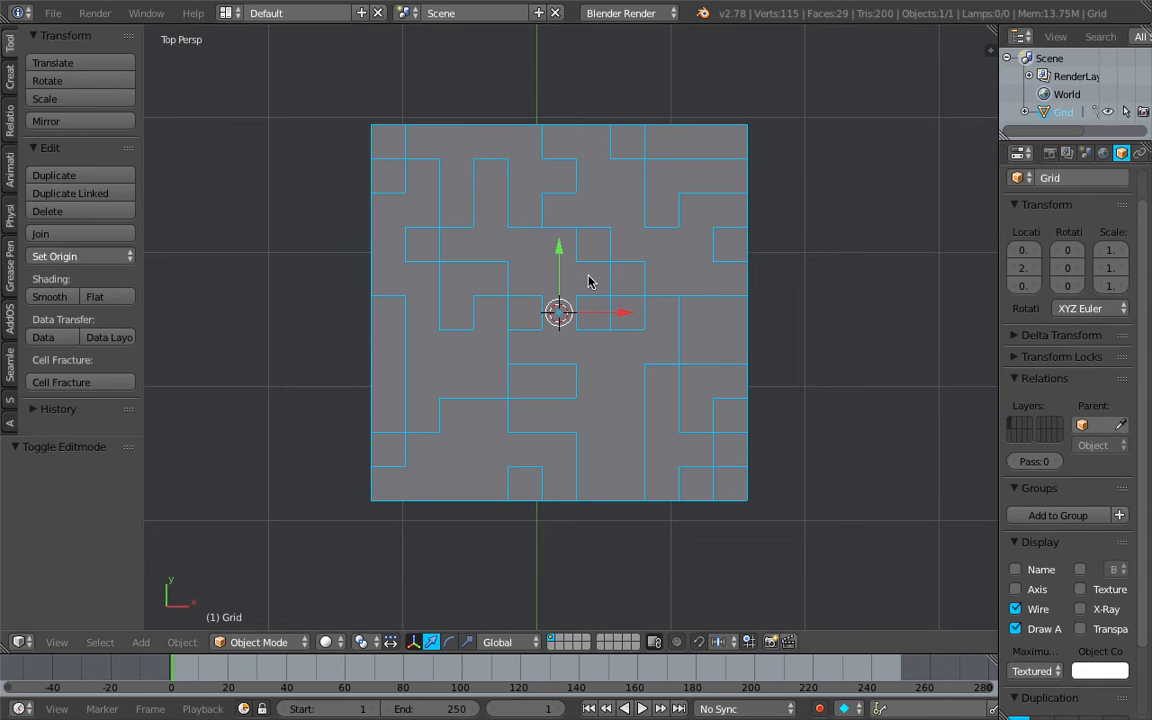
scroll(630, 309, "up", 3)
scroll(872, 324, "down", 7)
scroll(569, 334, "up", 3)
key("a")
right_click(517, 288)
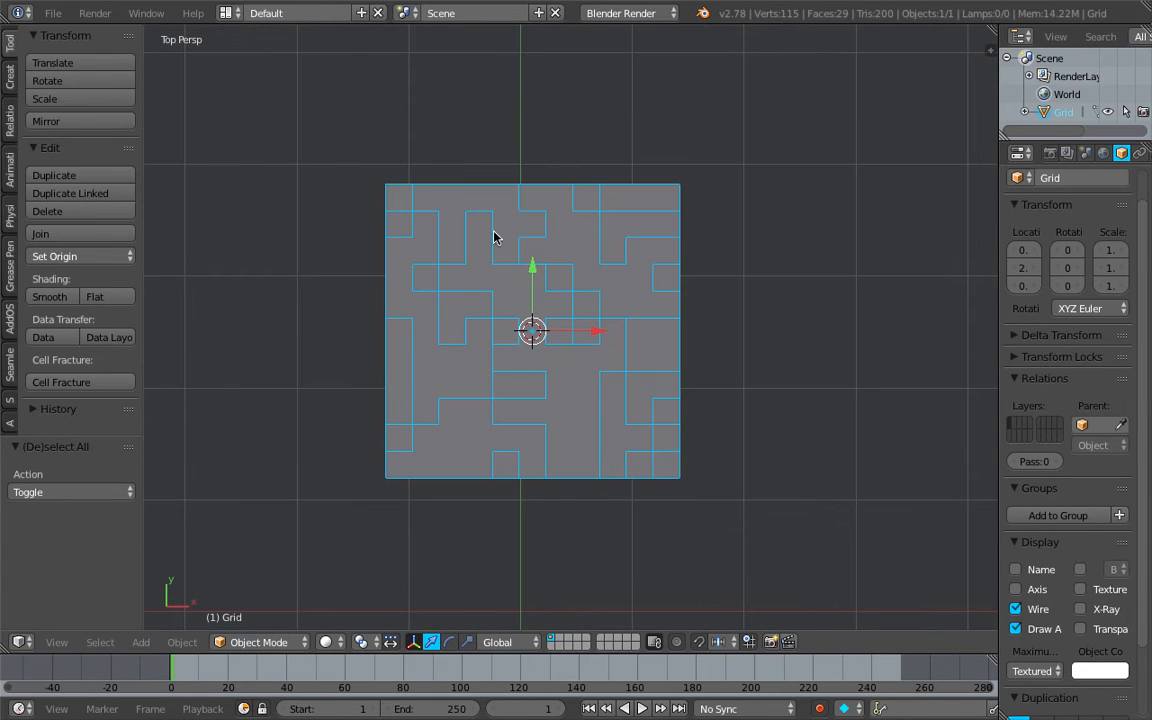
scroll(519, 285, "up", 3)
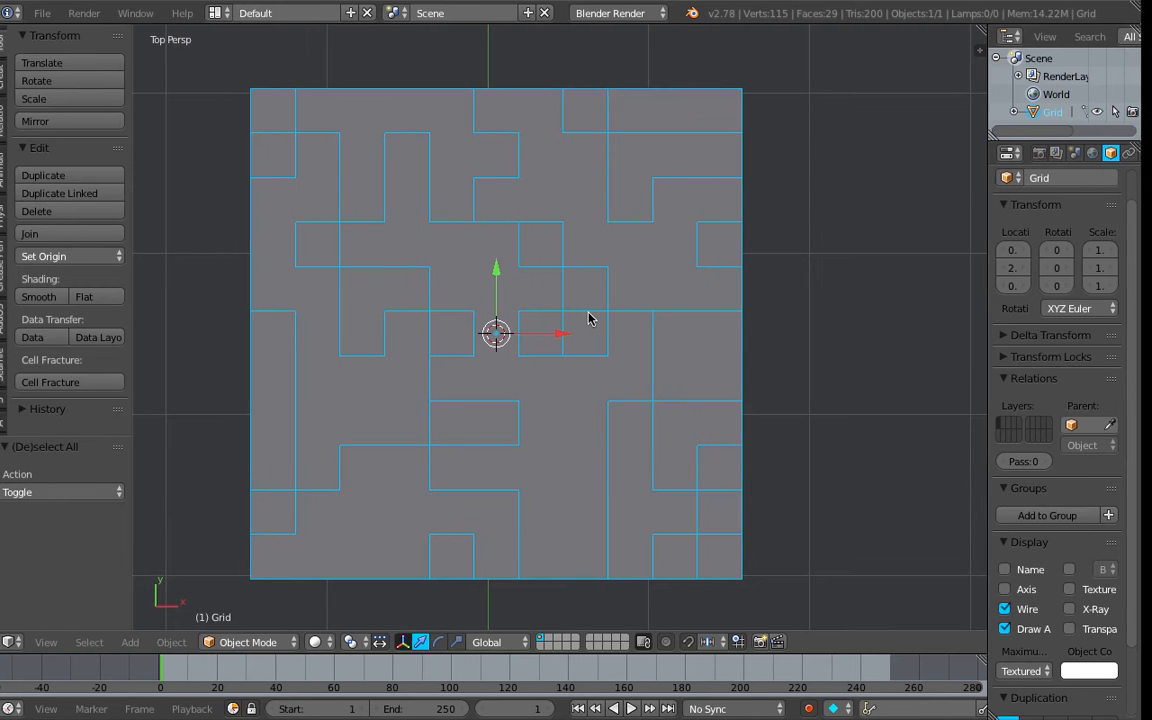
scroll(470, 180, "down", 3)
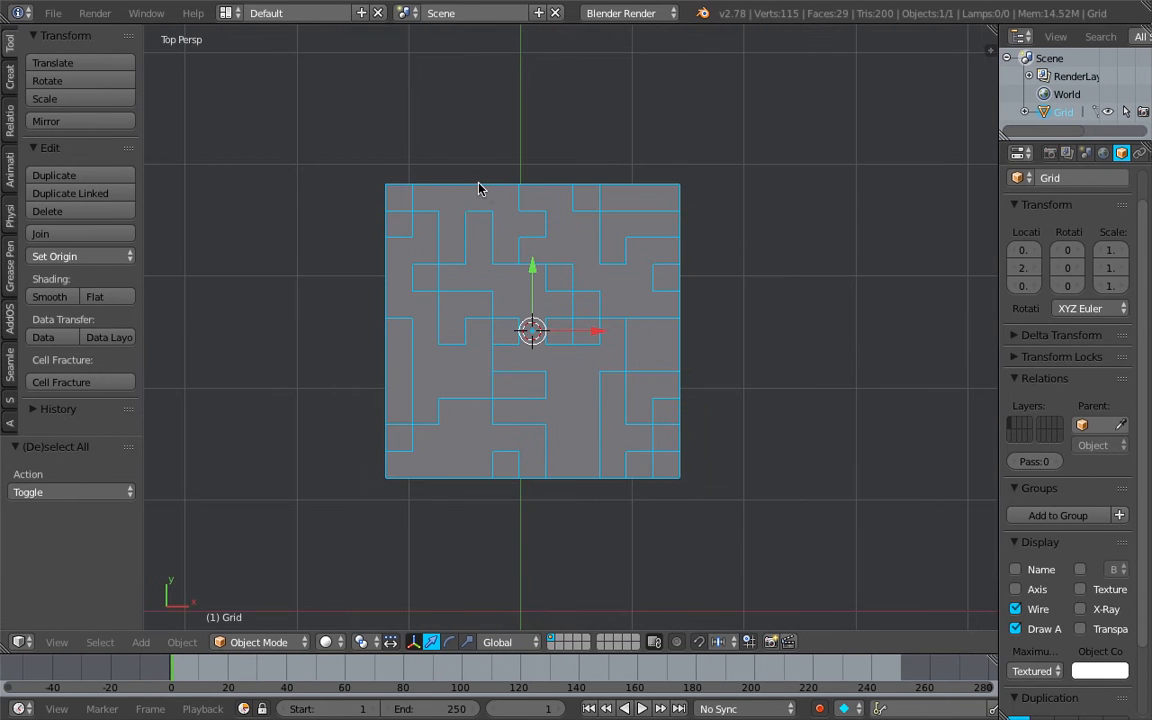
Delete the grid object from the scene.
key("x")
left_click(440, 175)
middle_click_drag(488, 213, 500, 290)
Save the empty scene on the Desktop as sv_random_grid_pattern_001.blend.
left_click(52, 13)
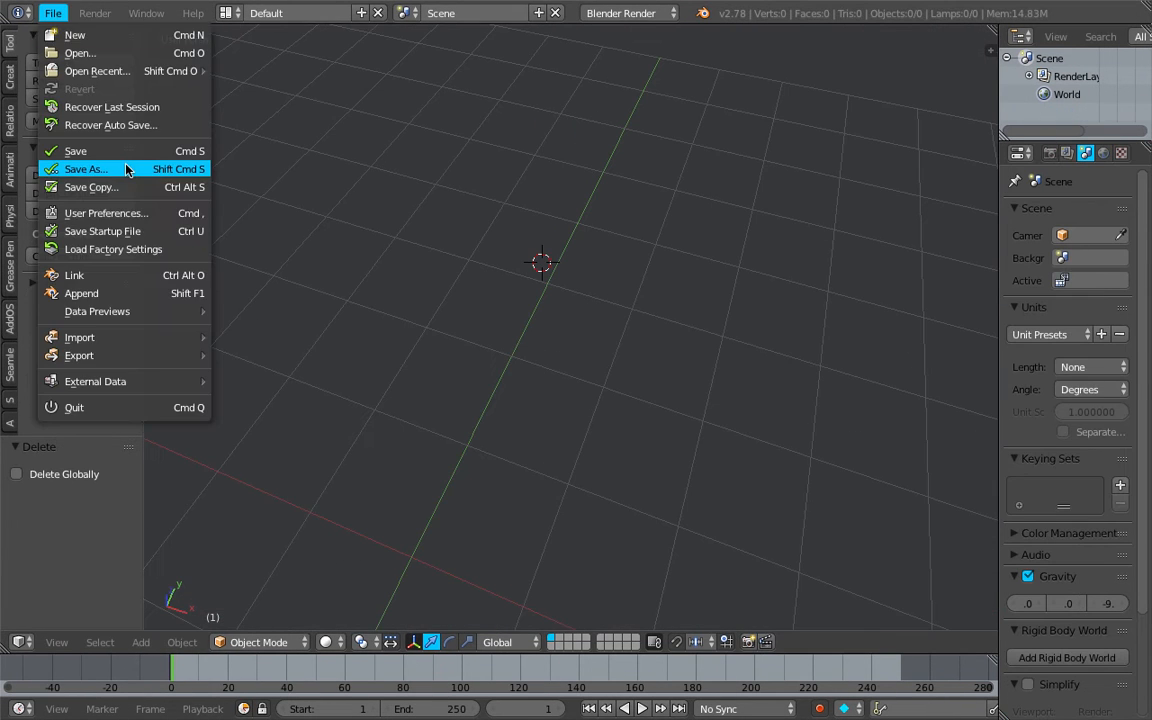
left_click(126, 170)
left_click(313, 80)
type("sv")
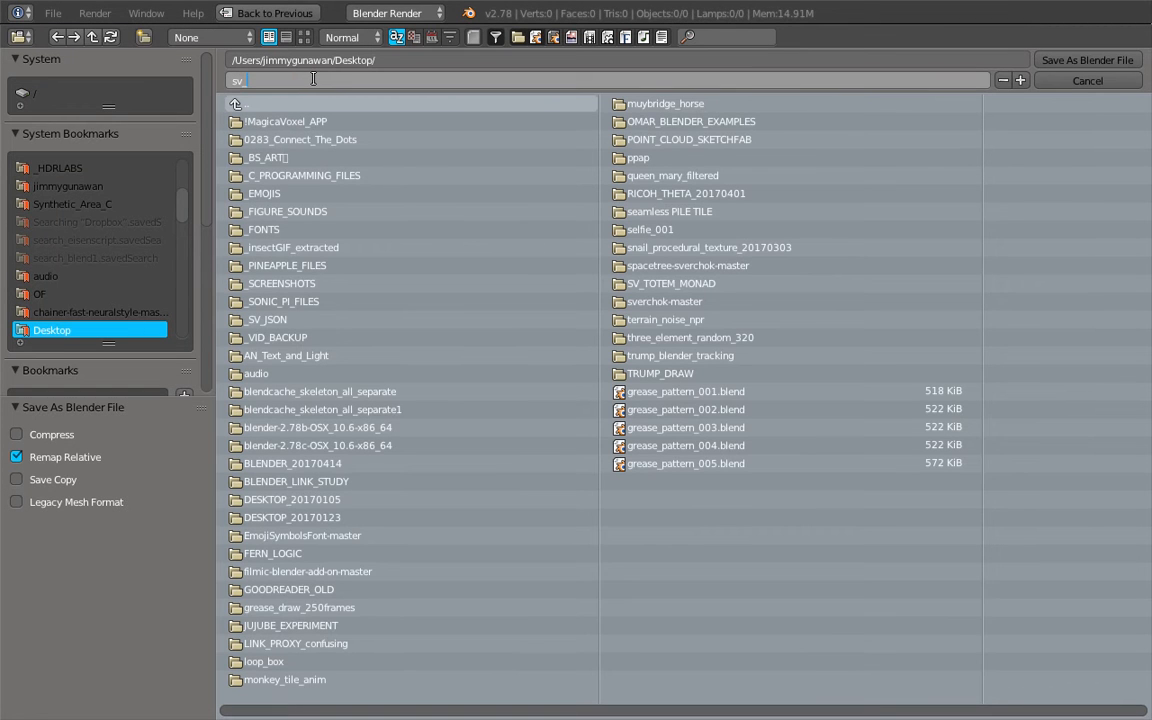
type("_random_grid_pattern_001.blend")
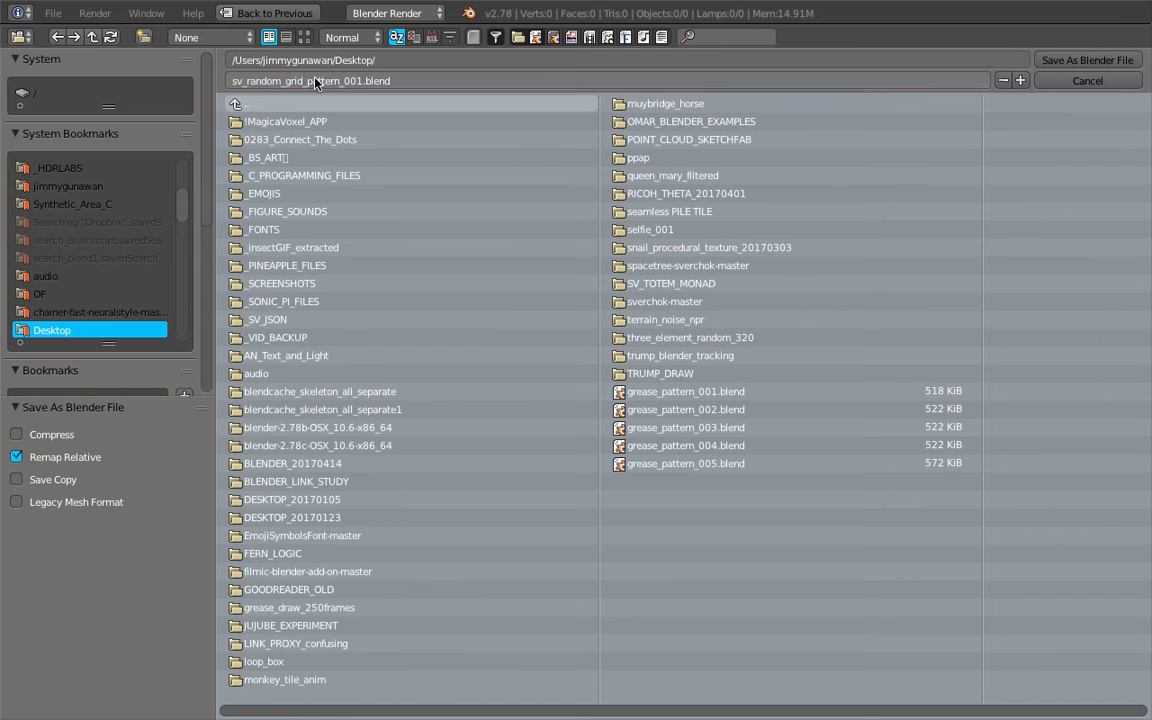
key("Return")
left_click(1086, 60)
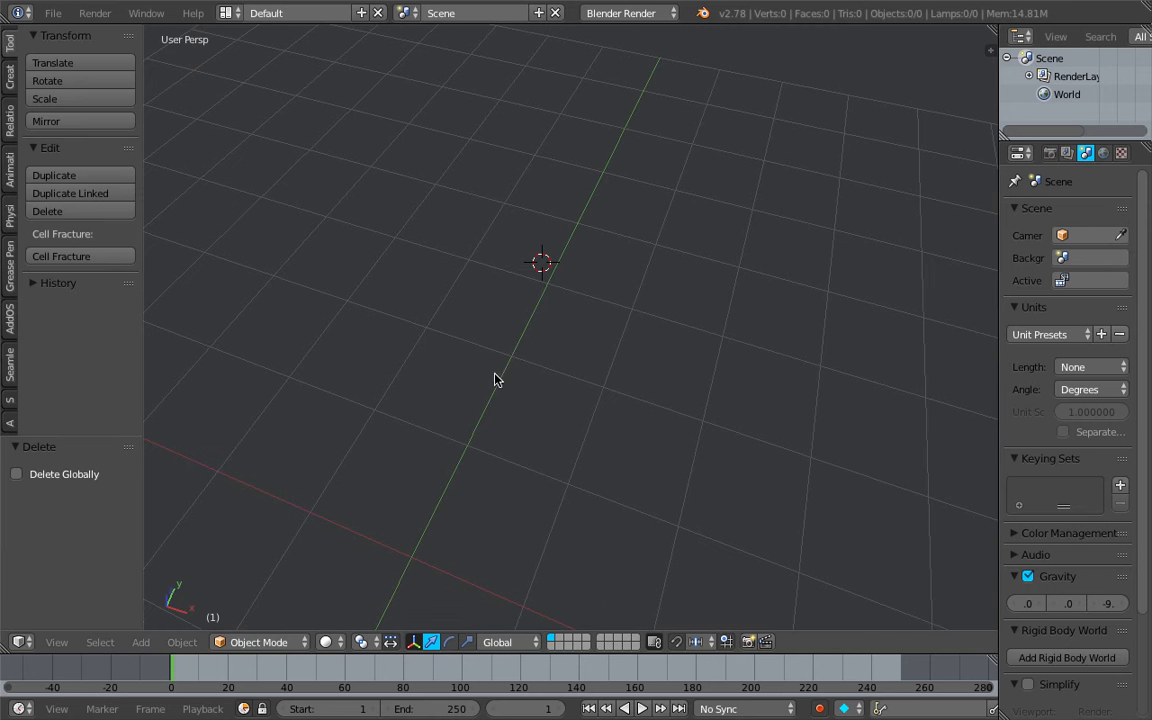
Switch to the Compositing screen layout with Sverchok nodes in the node editor, and merge the image editor area into the 3D view.
middle_click_drag(519, 360, 566, 362)
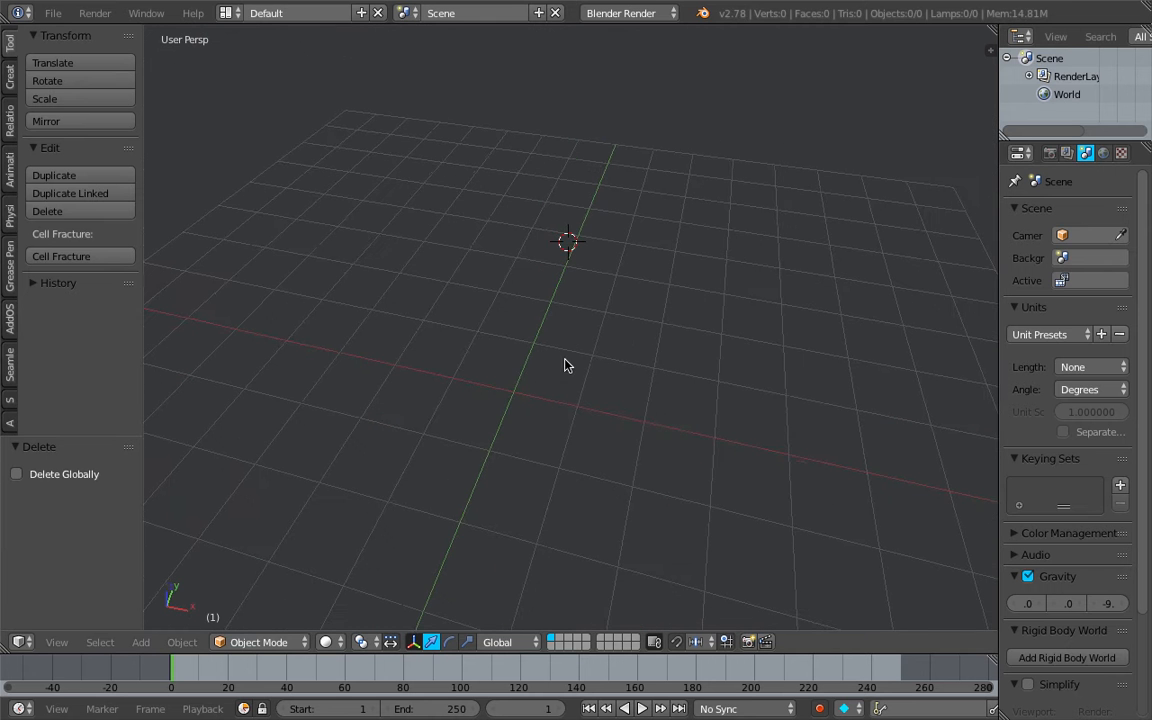
left_click(226, 13)
left_click(258, 76)
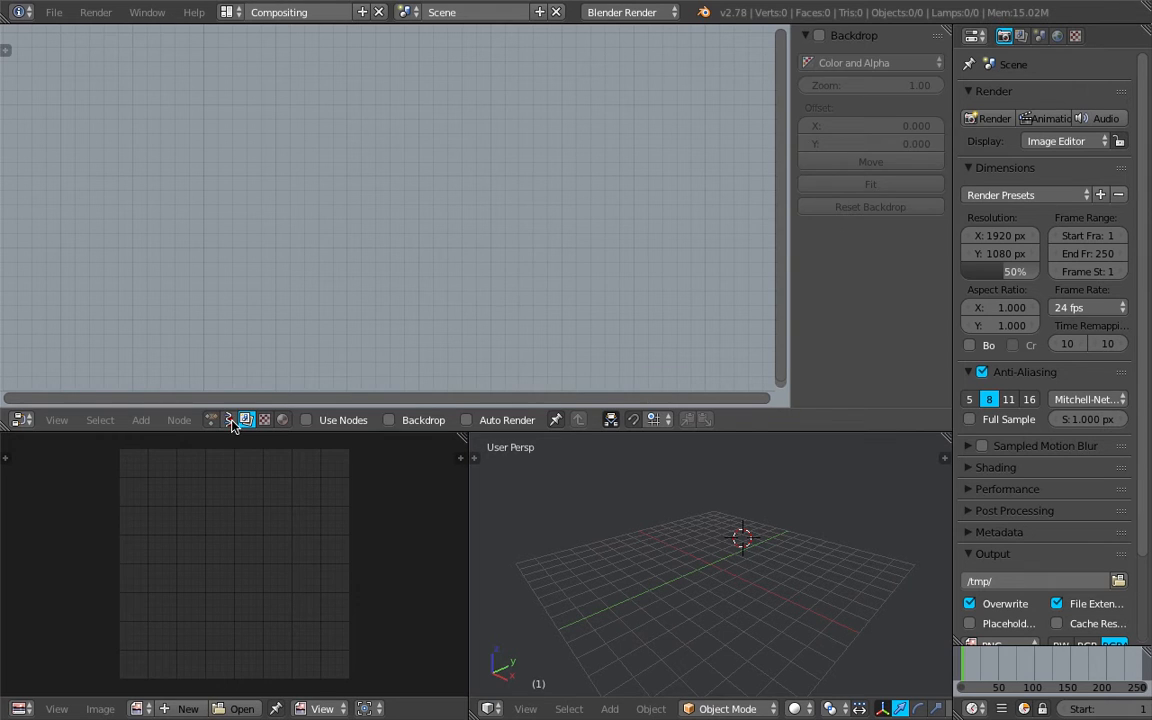
left_click_drag(476, 440, 272, 455)
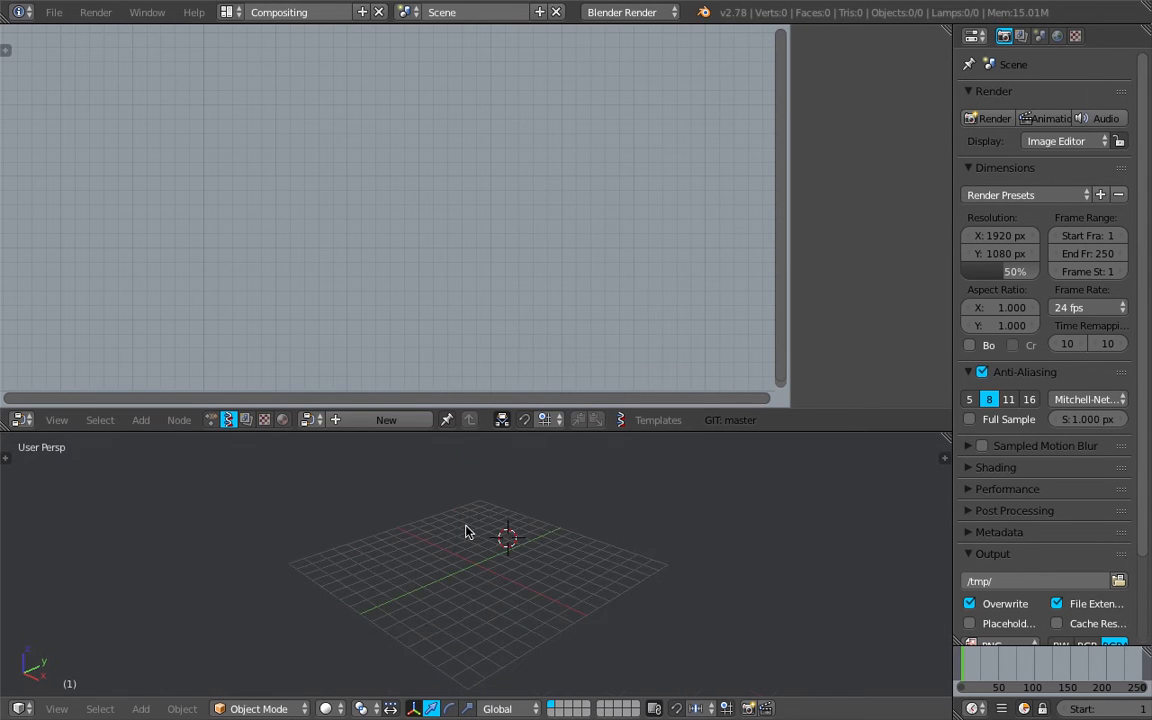
key("ctrl+s")
left_click(545, 553)
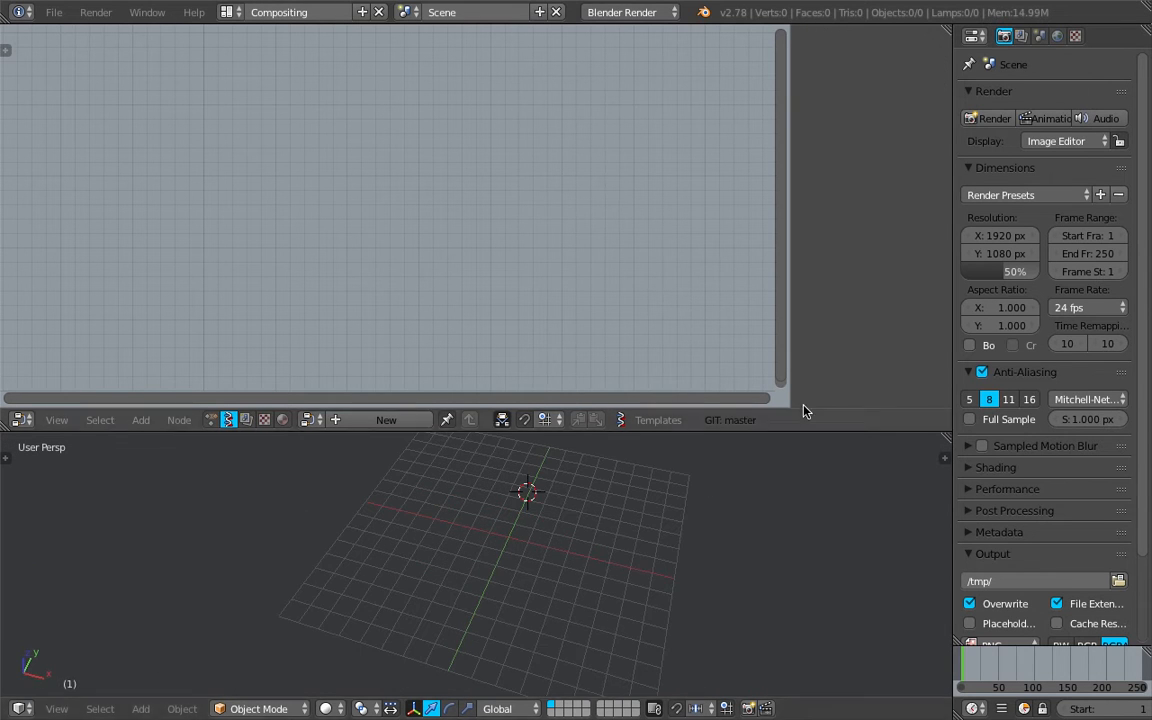
Enlarge the 3D view slightly and hide the node editor's sidebar, saving the file over the existing one.
left_click_drag(767, 432, 770, 413)
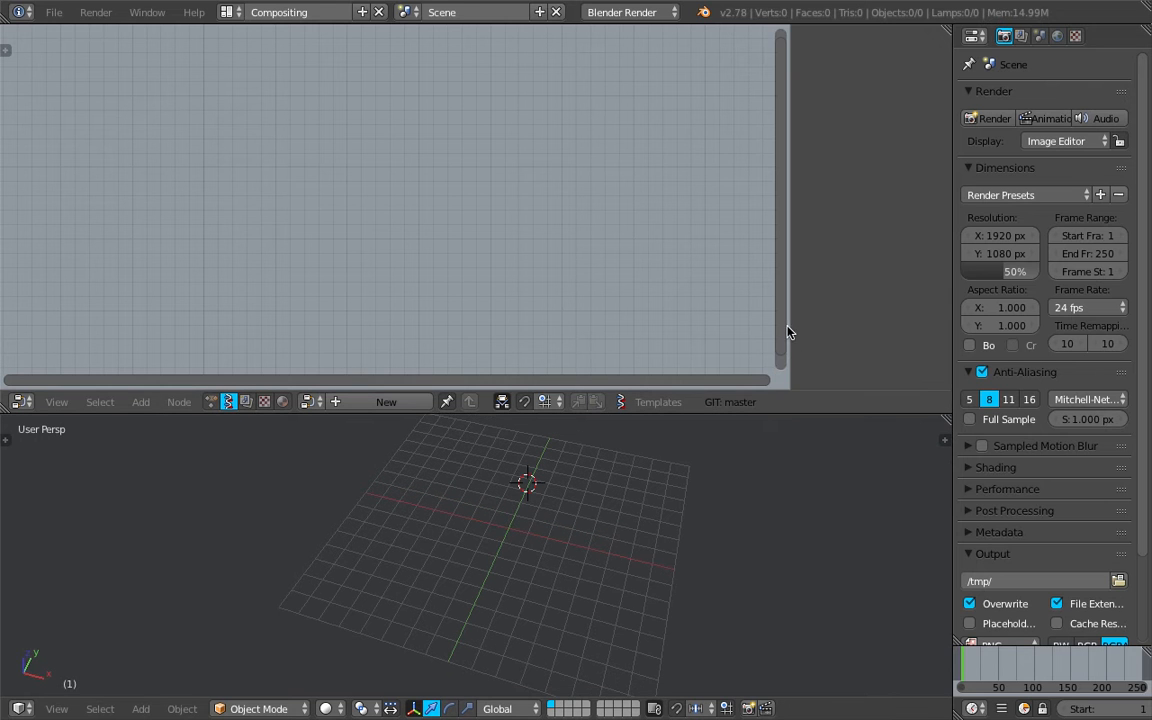
left_click_drag(790, 325, 948, 325)
key("ctrl+s")
left_click(515, 466)
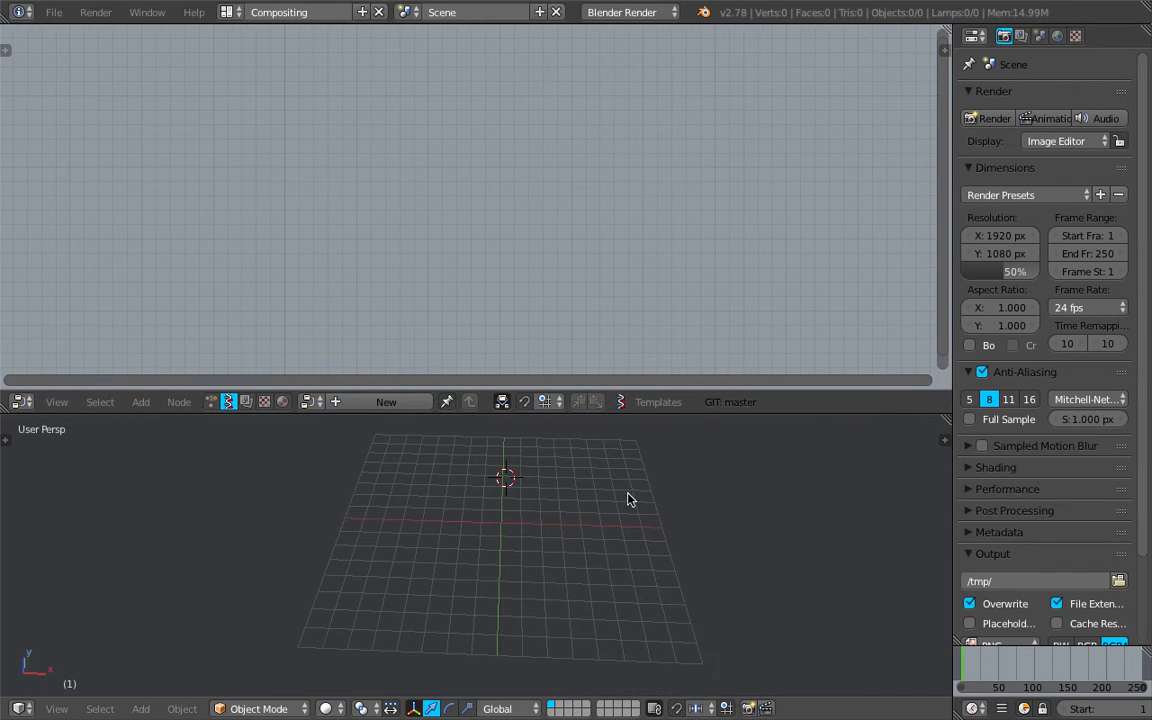
Try to create a new node tree and add a Plane MK2 node.
left_click(386, 401)
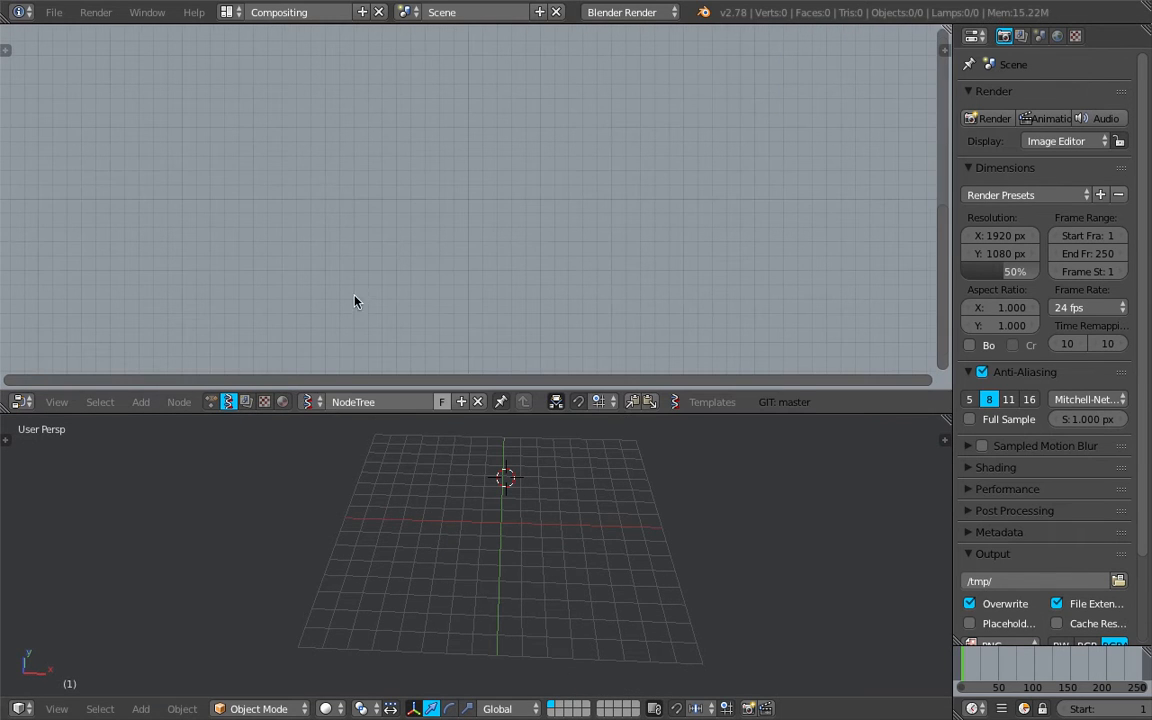
key("shift+a")
left_click(323, 176)
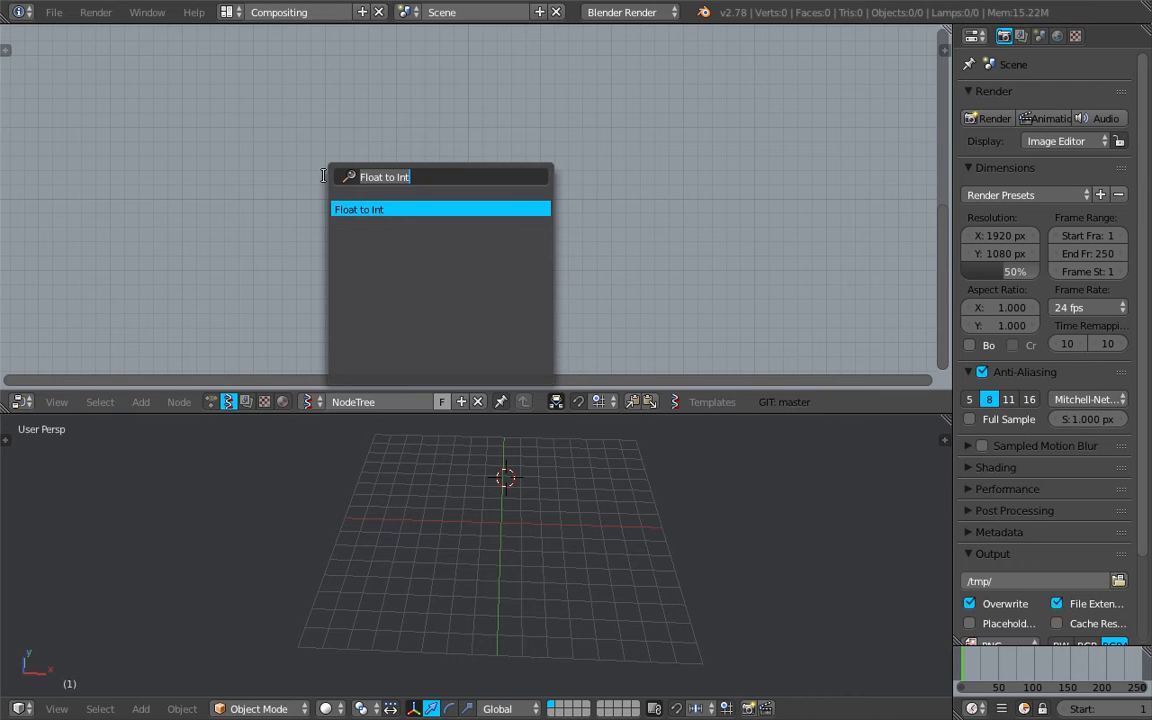
type("plan")
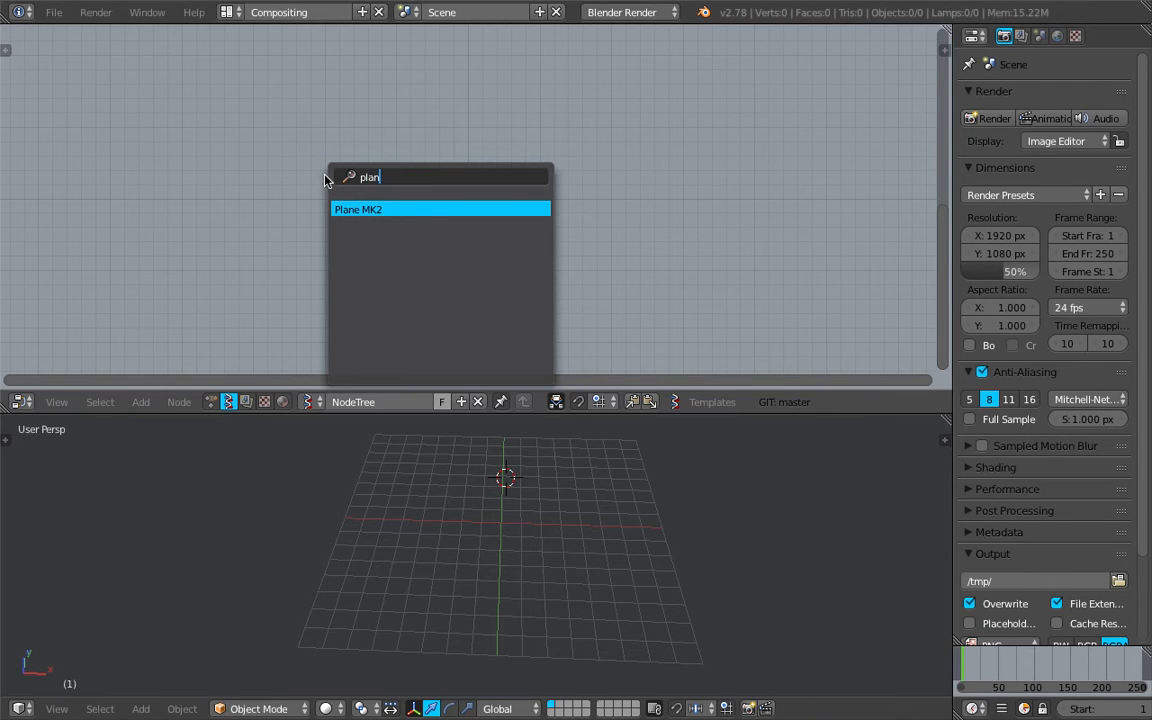
Relaunch Blender from the blender executable in the app's MacOS folder and dismiss the crash report.
key("ctrl+Left")
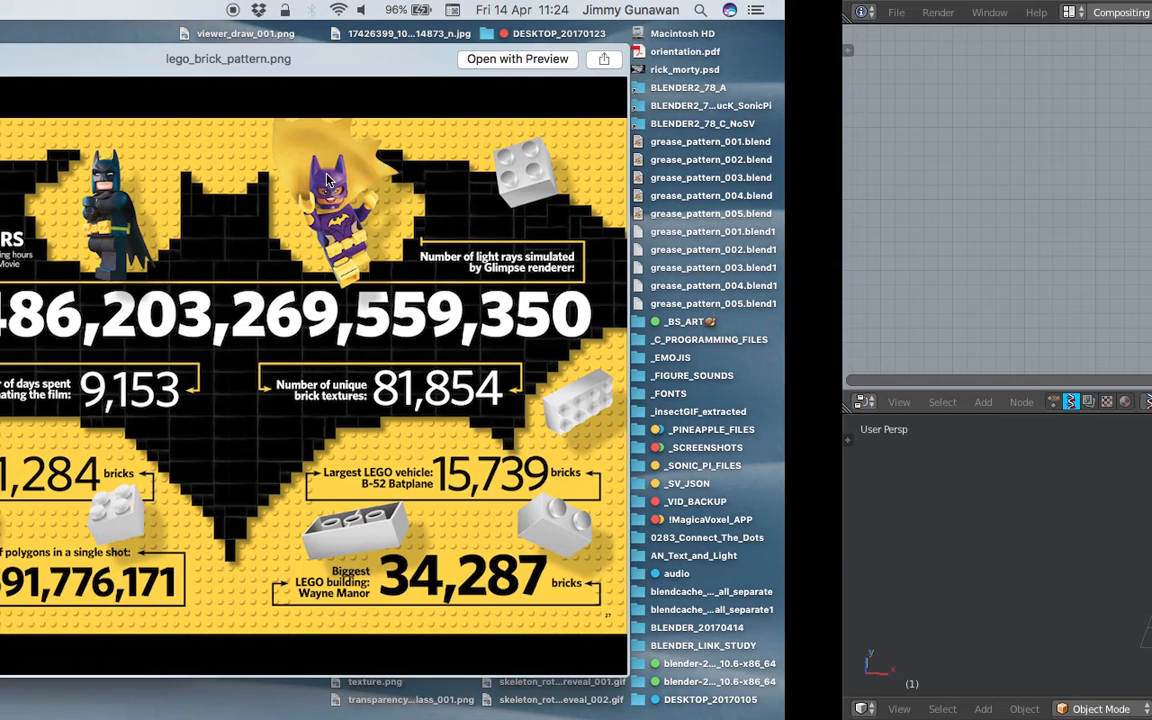
left_click_drag(105, 113, 148, 114)
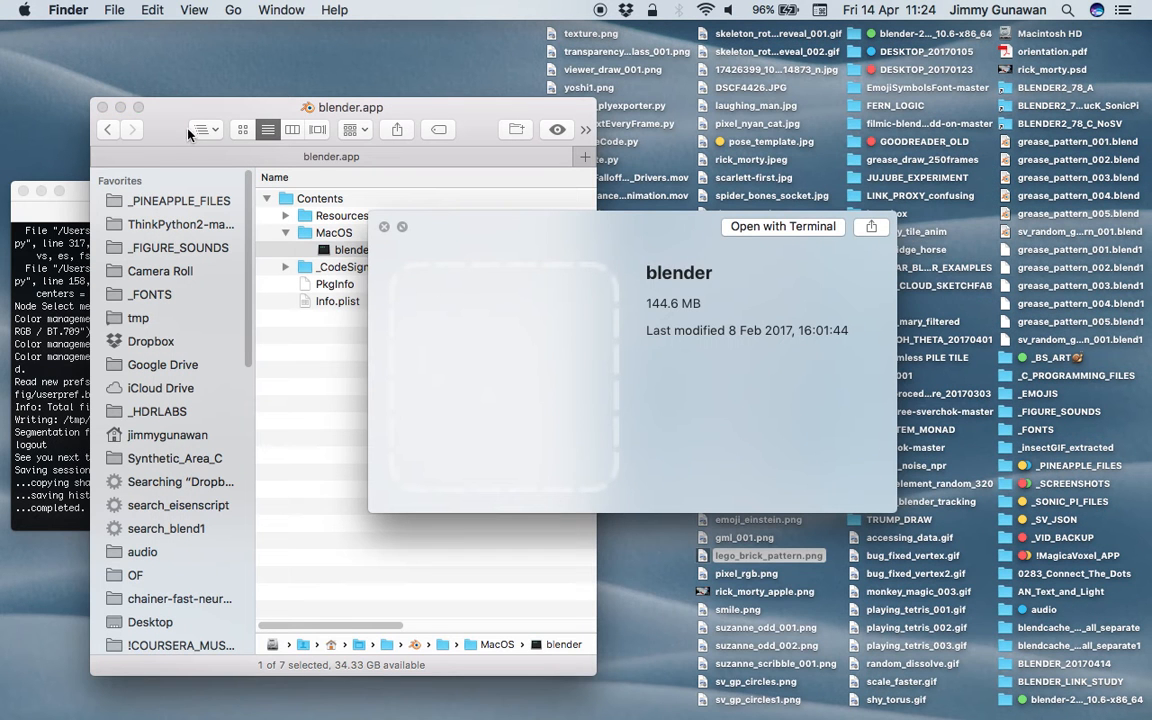
left_click(384, 226)
left_click(367, 265)
left_click(365, 252)
double_click(365, 253)
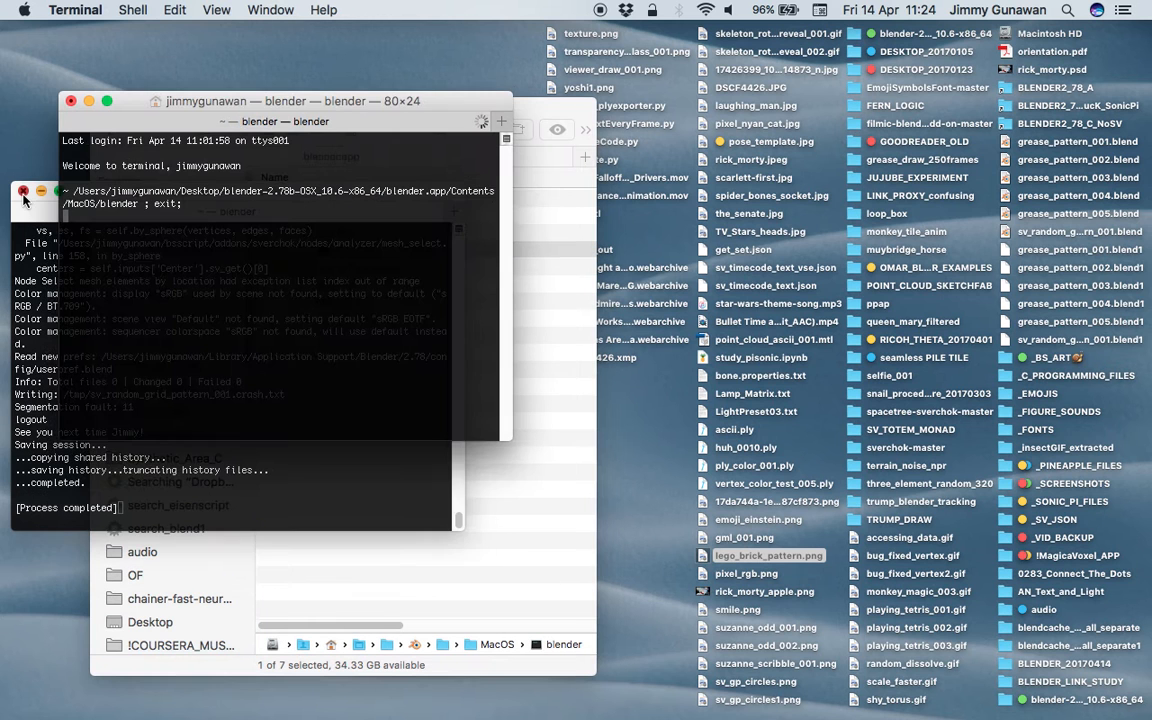
left_click_drag(291, 100, 341, 97)
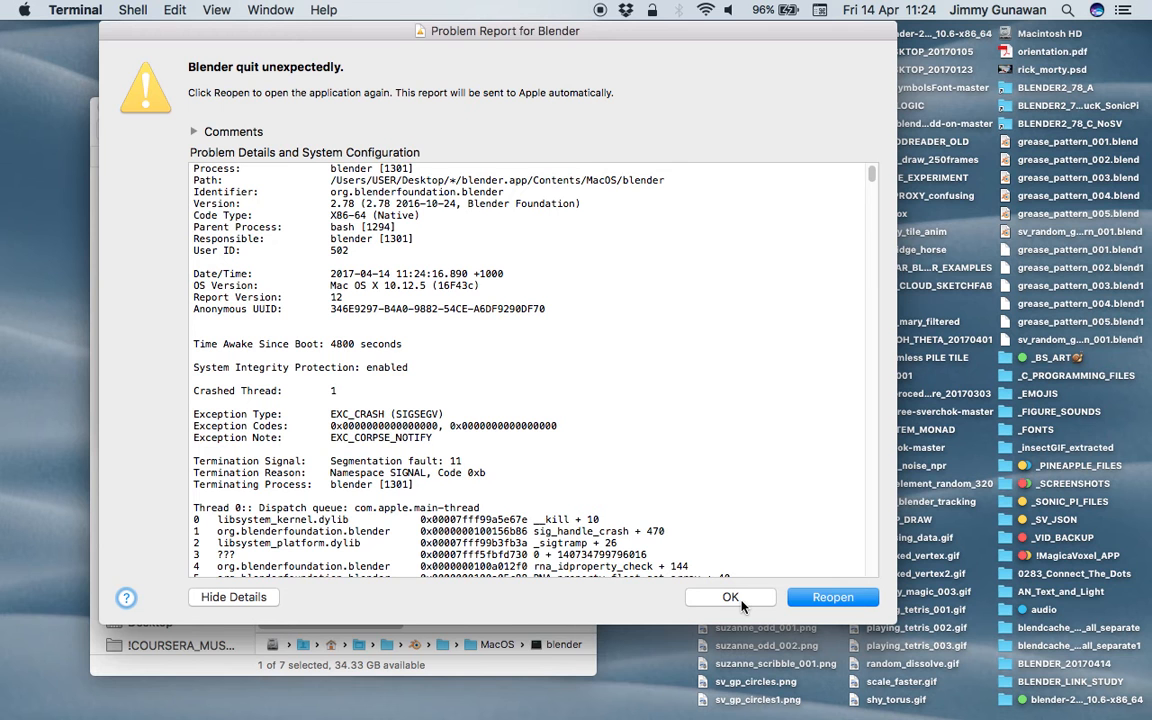
left_click(731, 597)
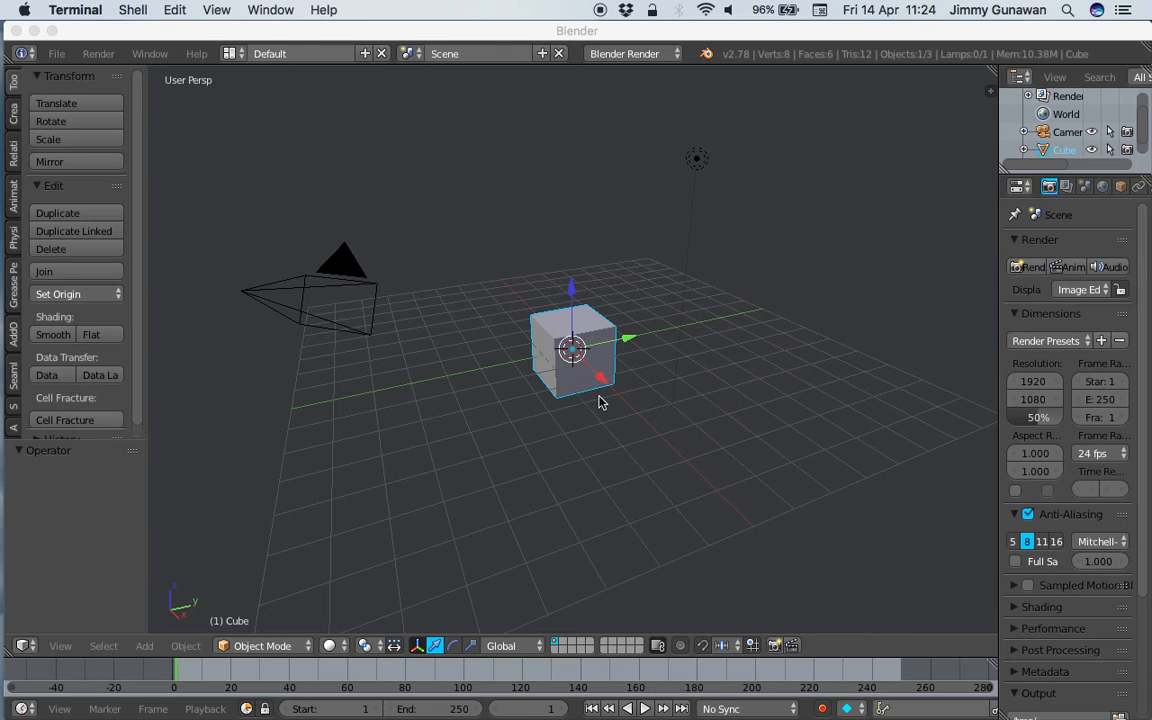
Reopen the recent file sv_random_grid_pattern_001.blend.
left_click(57, 53)
mouse_move(100, 111)
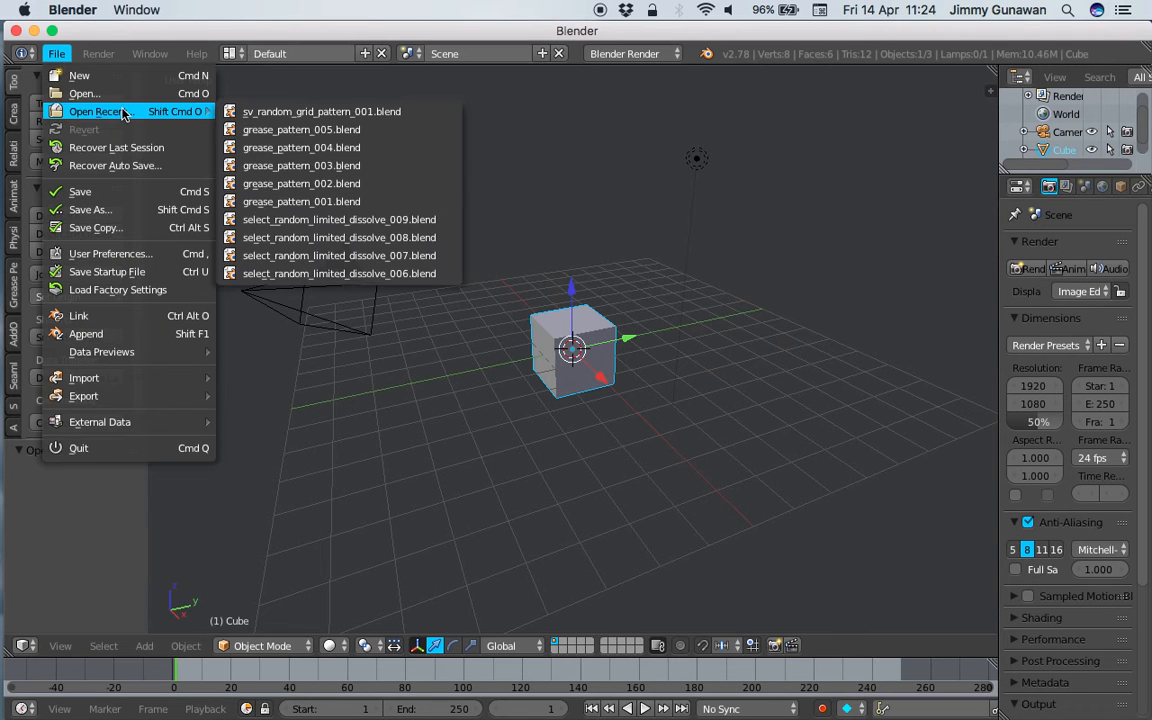
left_click(300, 111)
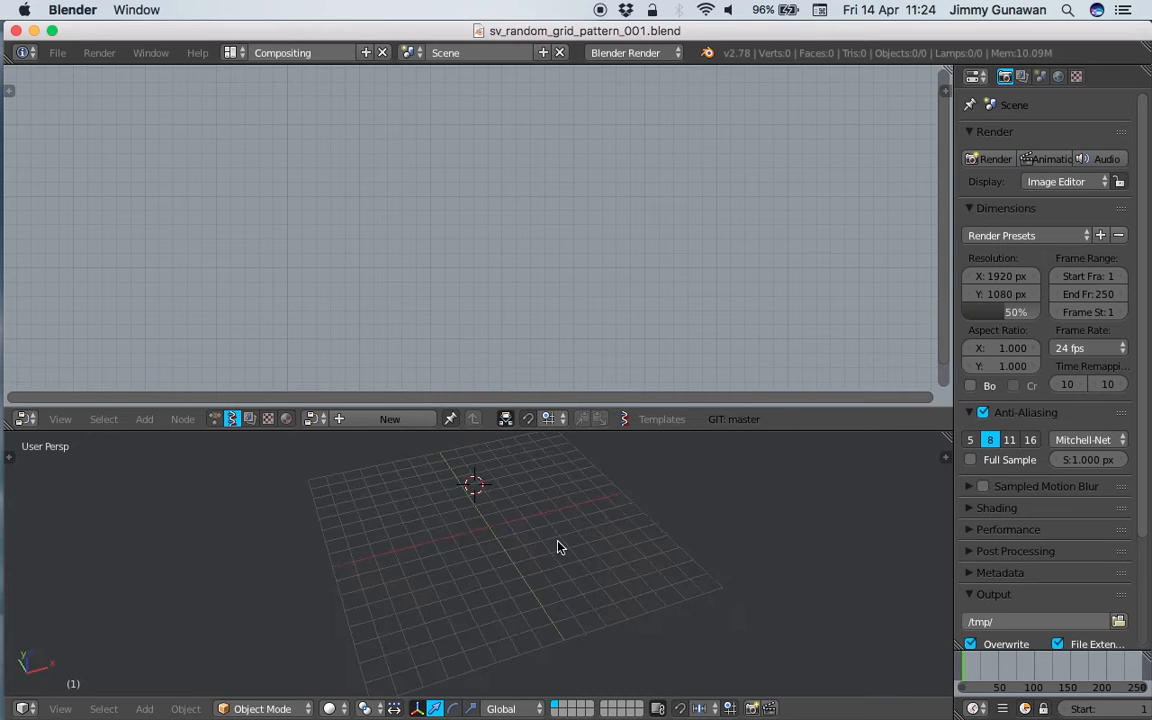
Create a new Sverchok node tree and place a Plane MK2 node in it.
left_click(390, 419)
key("alt+space")
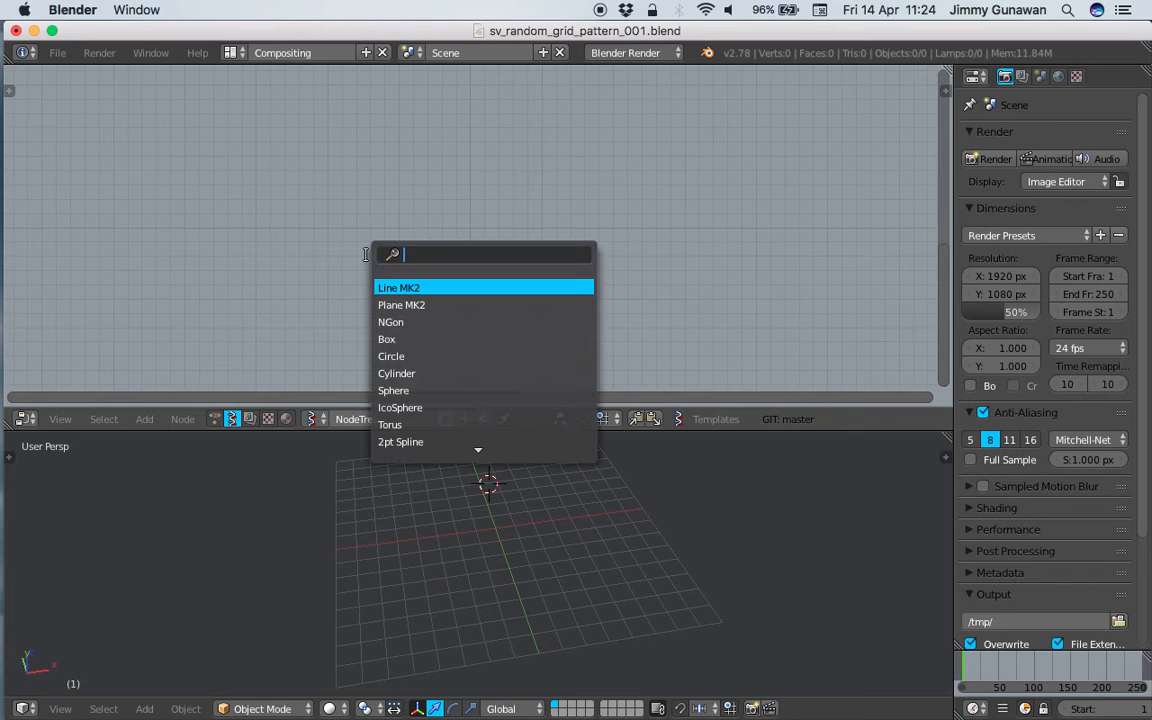
type("pla")
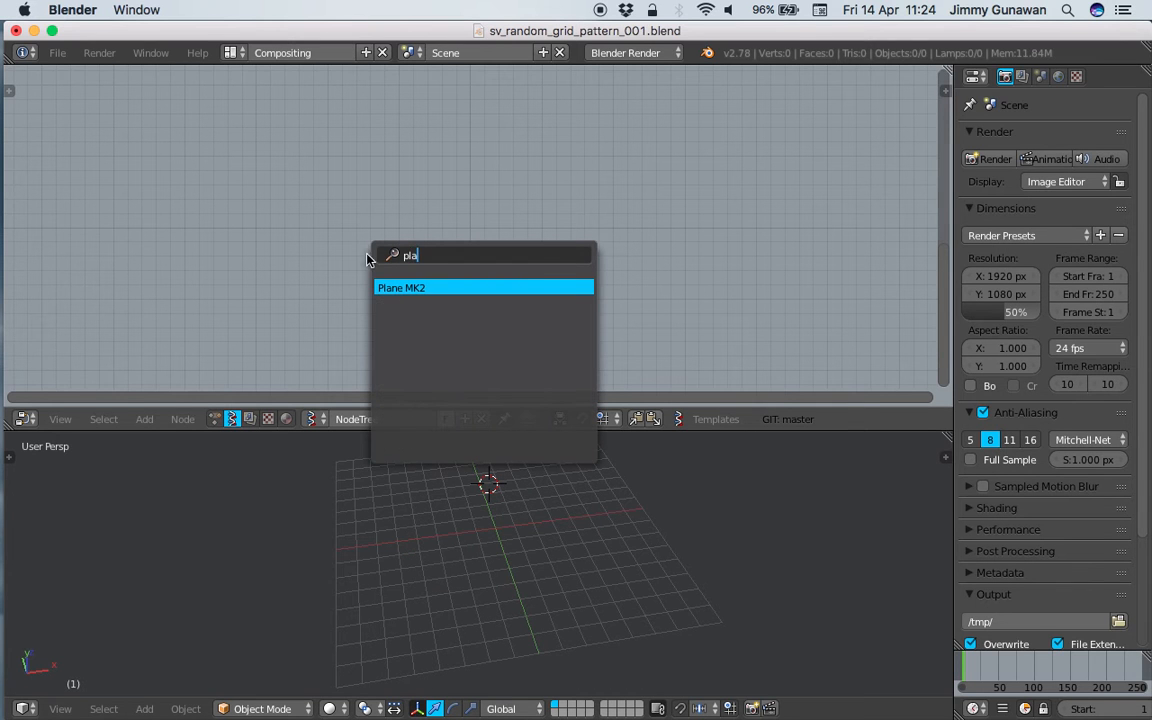
key("Return")
left_click(274, 168)
Add a Viewer Draw node and connect the plane's Vertices and Polygons outputs to its vertices and edg_pol inputs.
key("shift+a")
left_click(477, 175)
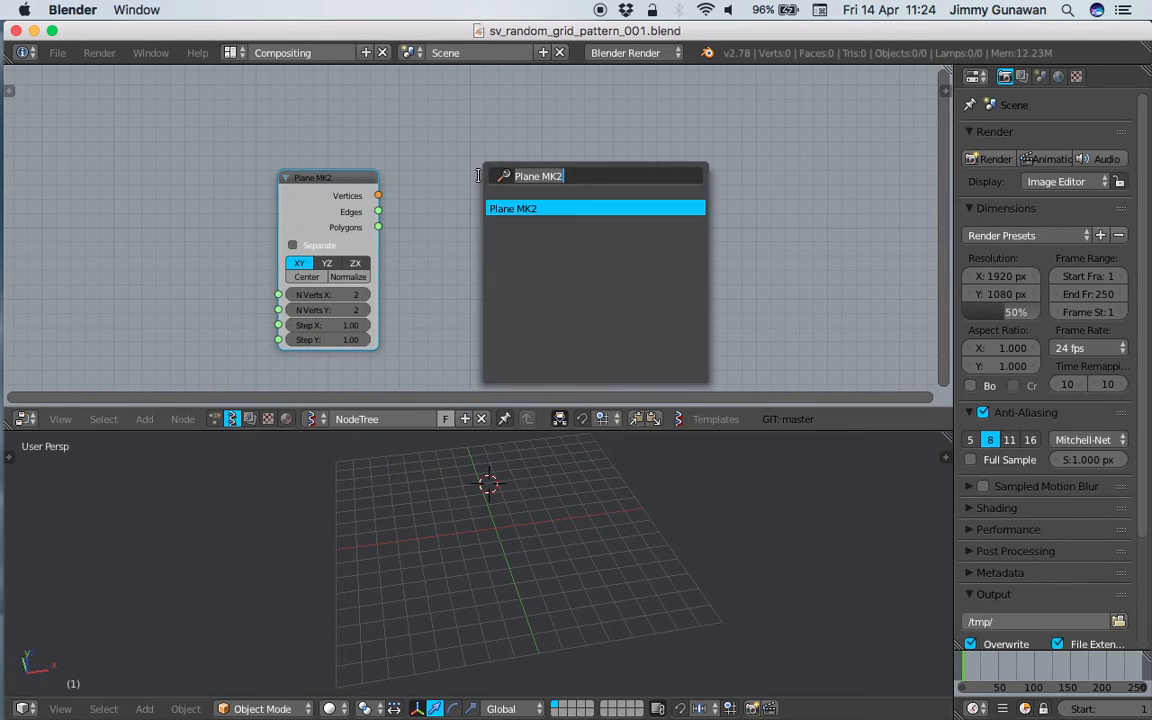
type("view")
key("Return")
left_click(484, 178)
left_click_drag(379, 196, 490, 276)
left_click_drag(379, 227, 490, 291)
scroll(553, 476, "up", 3)
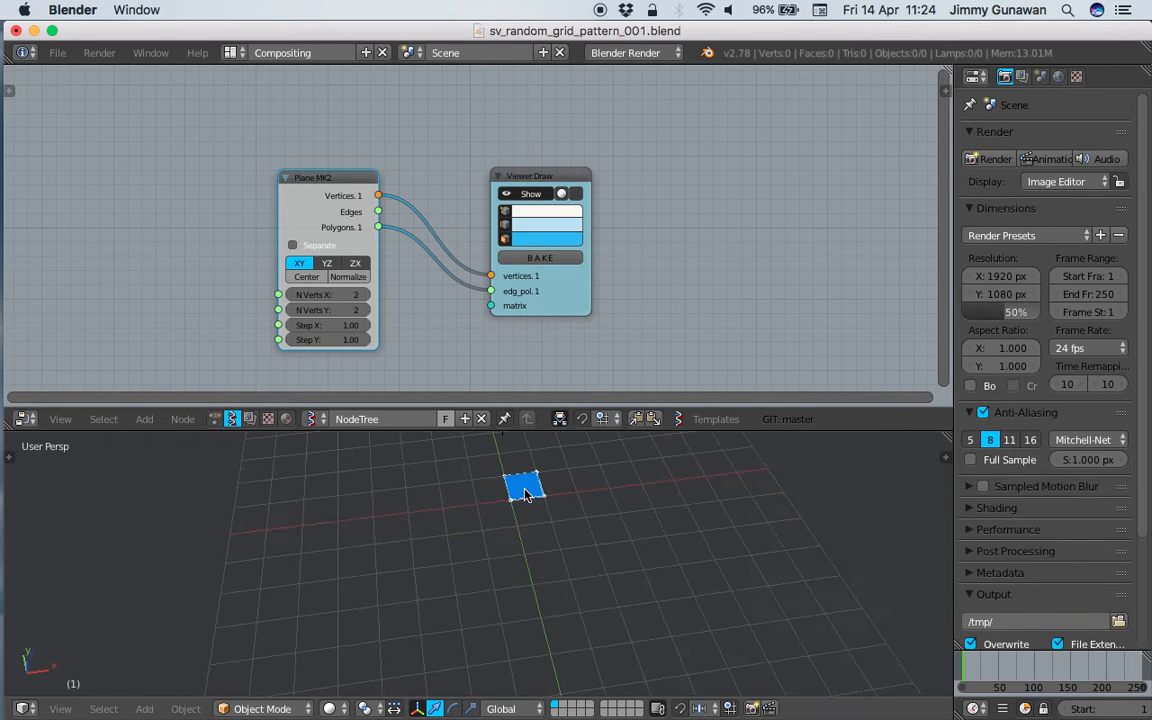
Set the 3D view to top view and save the file over the existing one.
left_click(60, 708)
left_click(90, 622)
scroll(435, 574, "up", 1, "ctrl")
key("ctrl+s")
left_click(762, 496)
key("ctrl+s")
left_click(763, 506)
Set both N Verts X and N Verts Y of the Plane MK2 node to 20.
left_click_drag(340, 295, 343, 310)
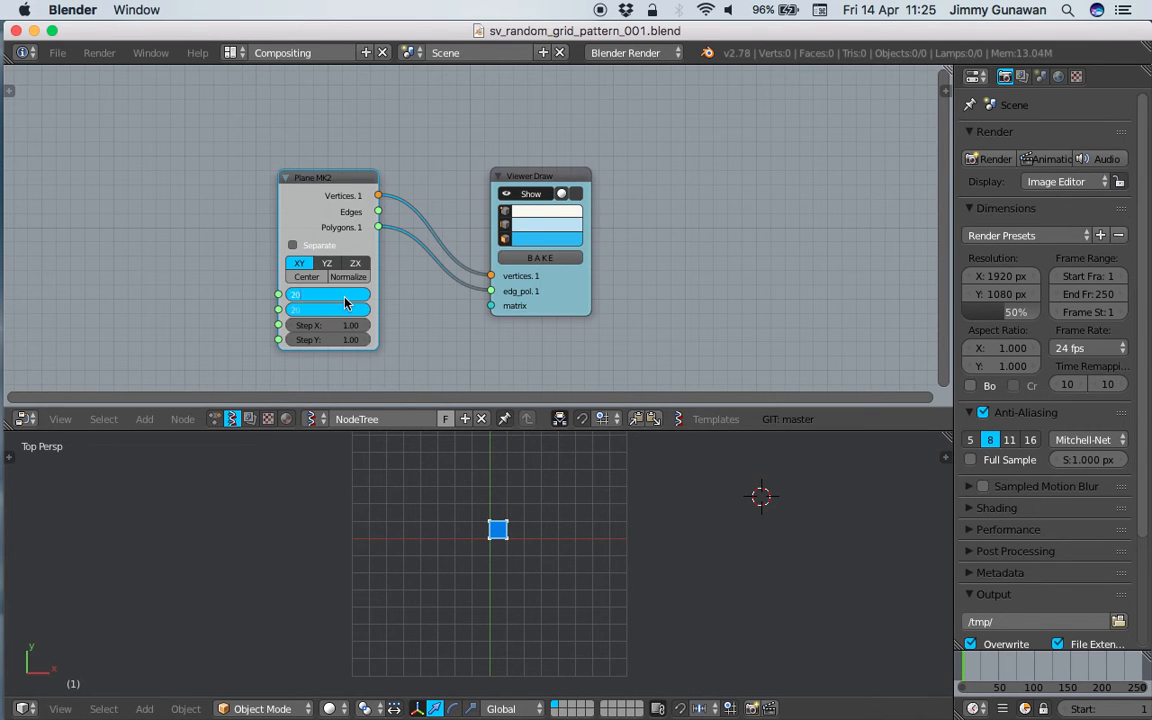
type("20")
key("Return")
scroll(707, 591, "down", 3)
scroll(527, 473, "up", 2, "shift")
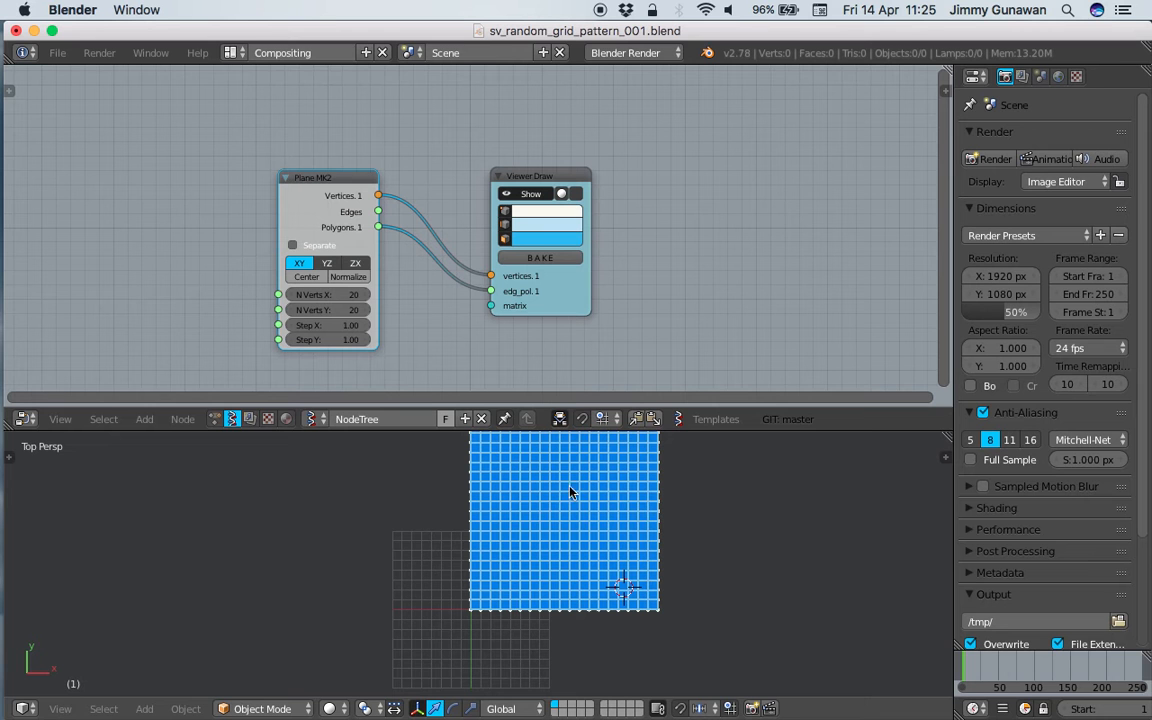
Return the 3D view to top view, center the plane on the origin and save the file over the existing one.
middle_click_drag(635, 543, 656, 517)
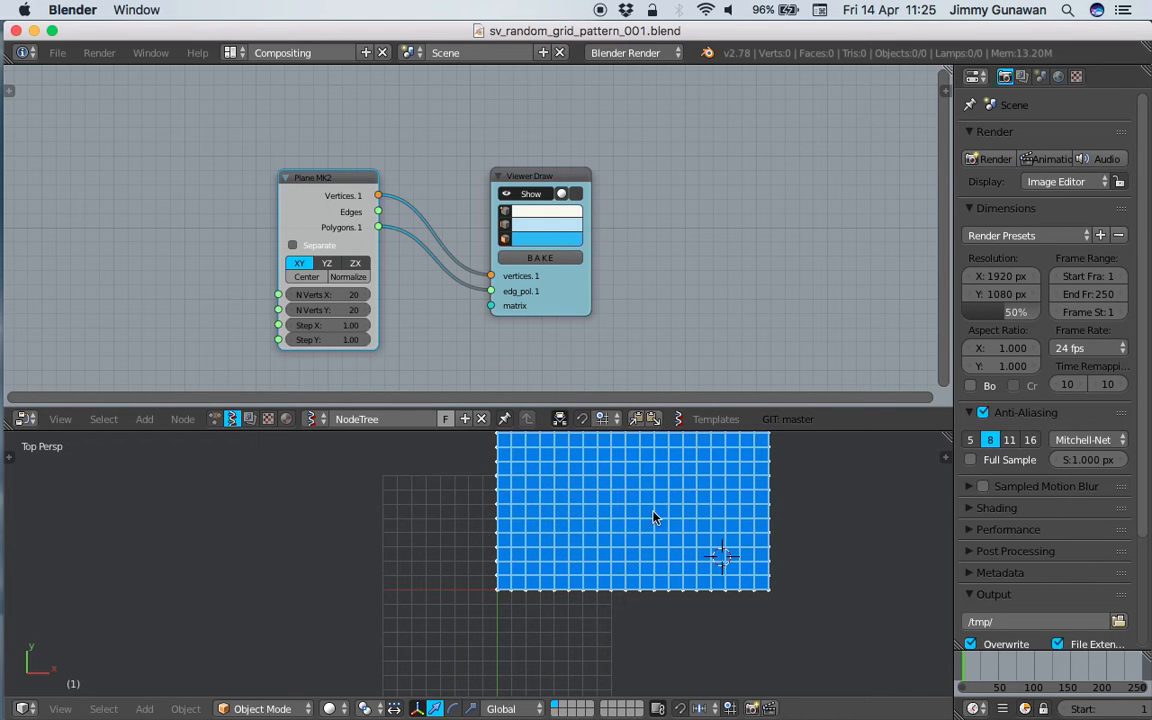
middle_click_drag(627, 558, 670, 485)
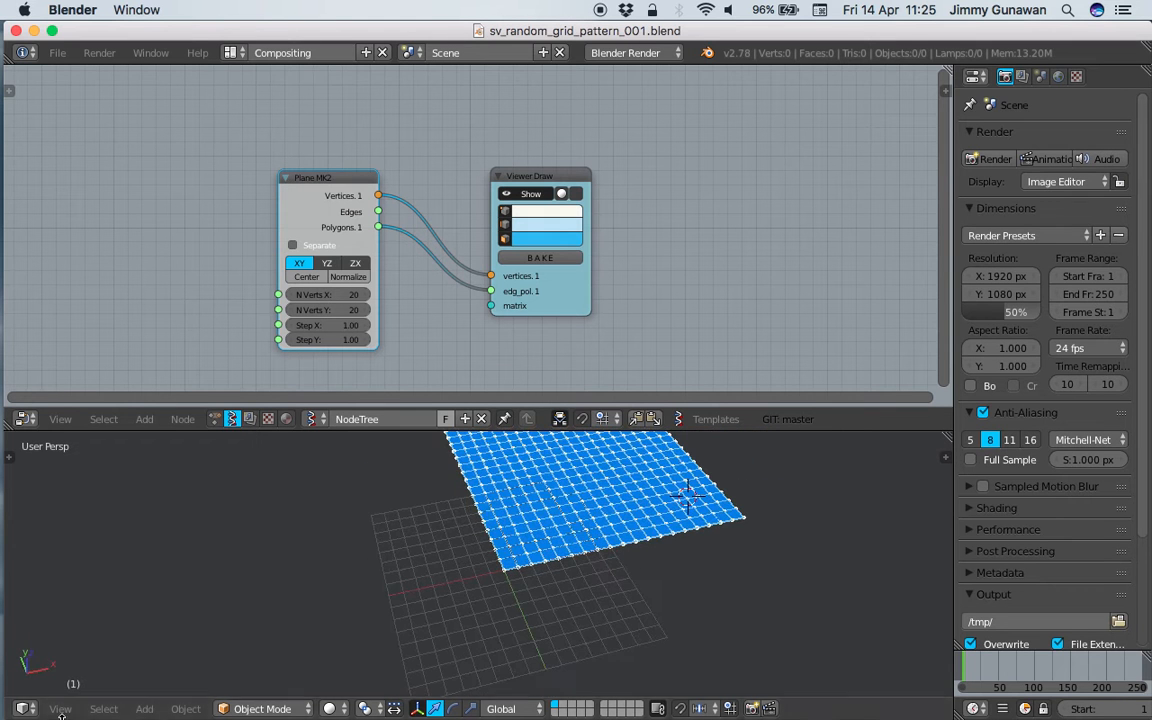
left_click(60, 708)
left_click(116, 632)
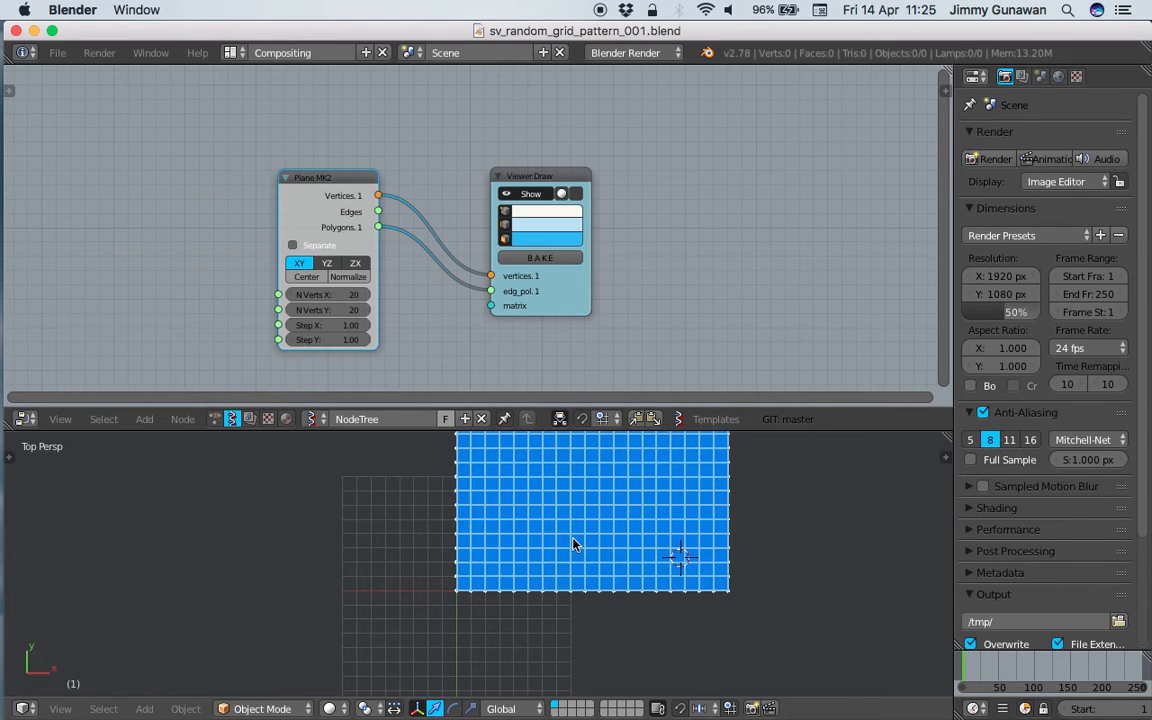
scroll(580, 485, "up", 1)
scroll(517, 540, "up", 1)
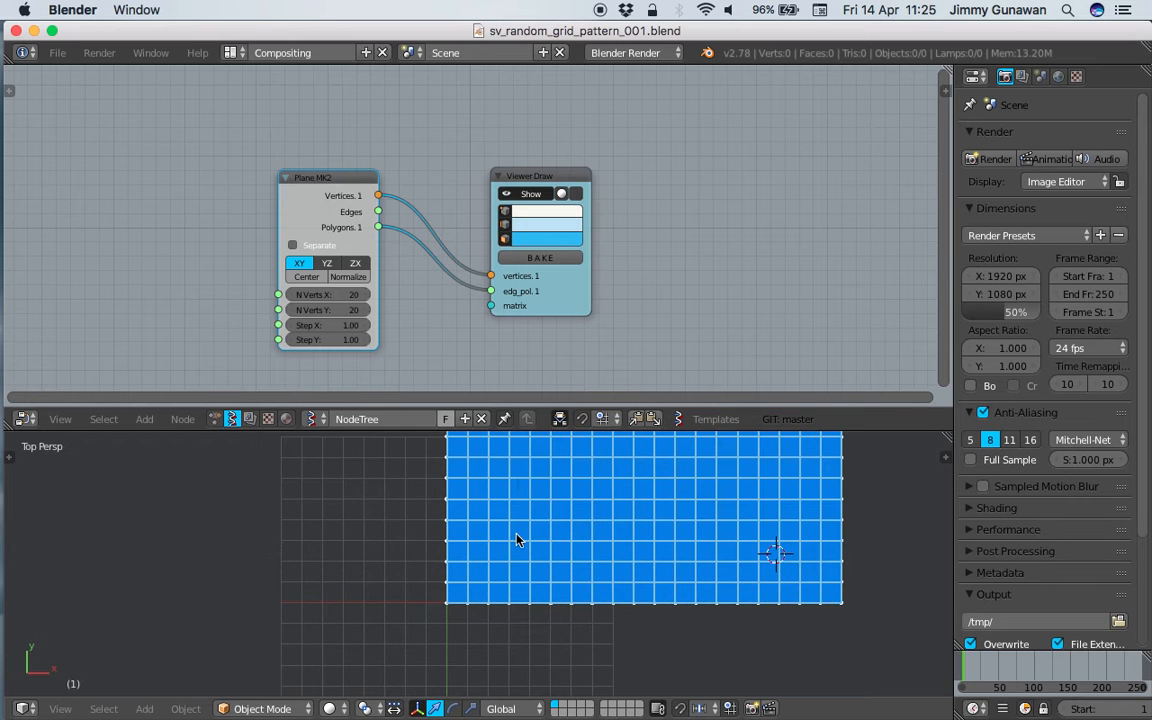
scroll(551, 576, "down", 1)
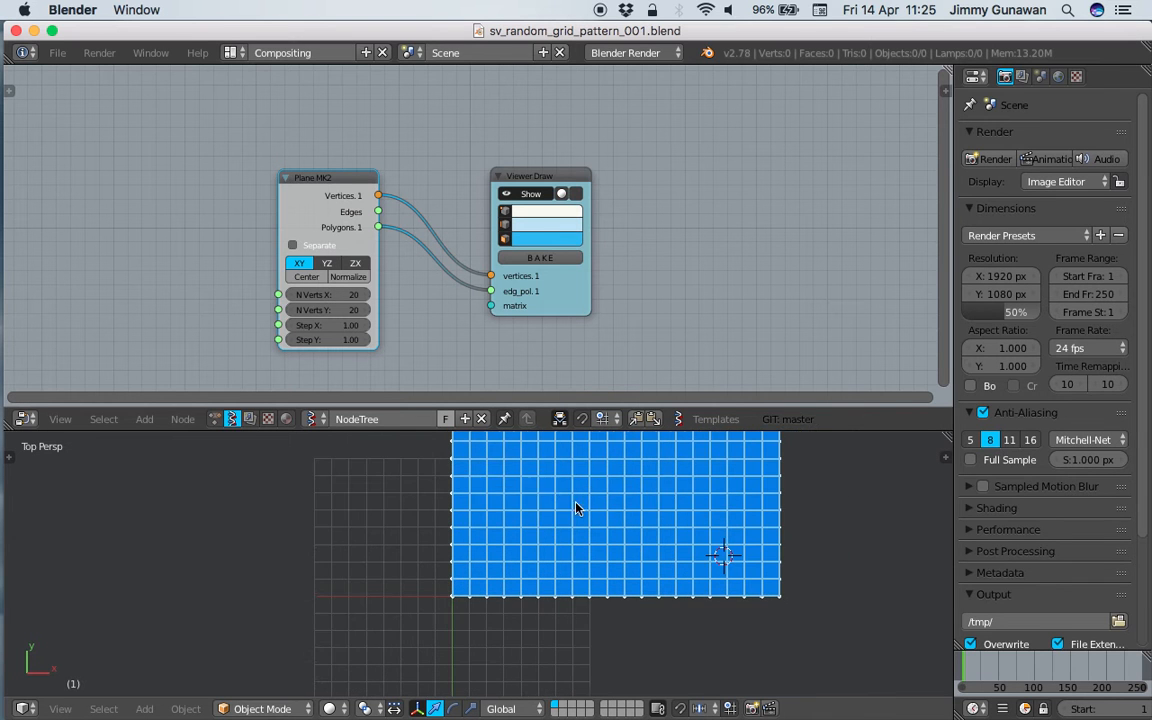
middle_click_drag(598, 642, 583, 611, "shift")
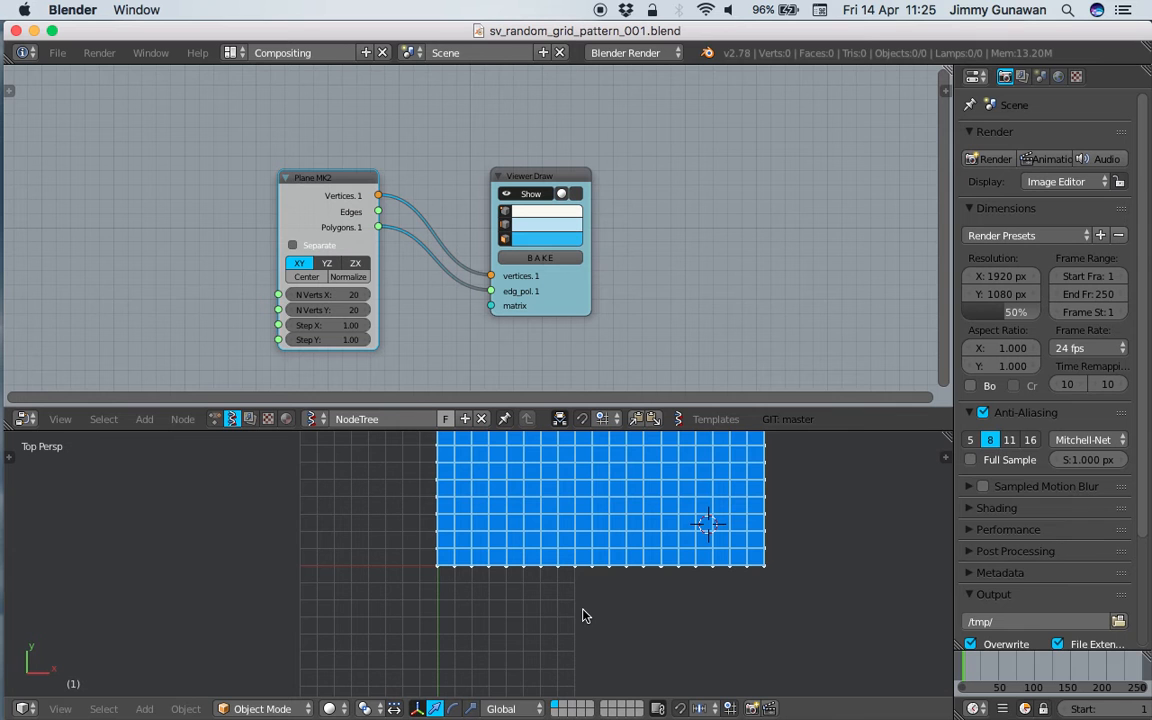
middle_click_drag(589, 609, 615, 570, "shift")
left_click(307, 276)
scroll(555, 548, "down", 3)
key("ctrl+s")
left_click(546, 560)
Move the Viewer Draw and Plane MK2 nodes far apart to free space between them and save the file over the existing one.
left_click_drag(492, 254, 735, 237)
left_click_drag(340, 183, 175, 181)
key("ctrl+s")
left_click(221, 174)
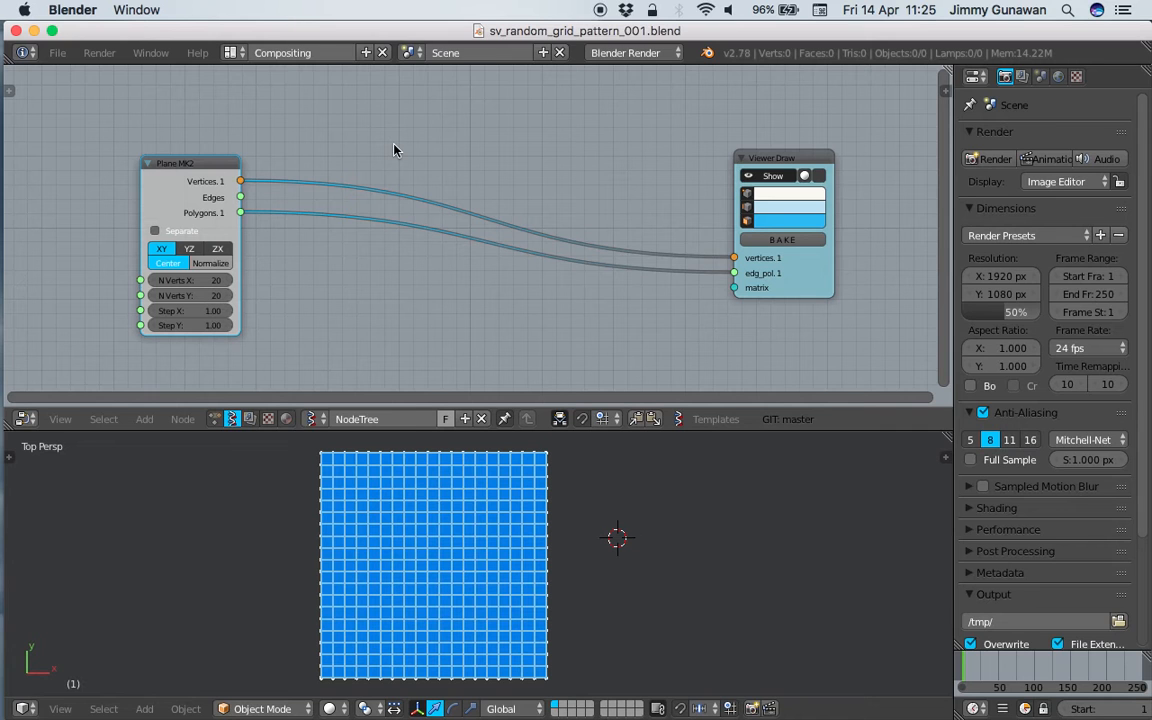
Add a List Mask (out) node between the Plane MK2 and Viewer Draw nodes.
key("shift+a")
left_click(394, 147)
type("list mas")
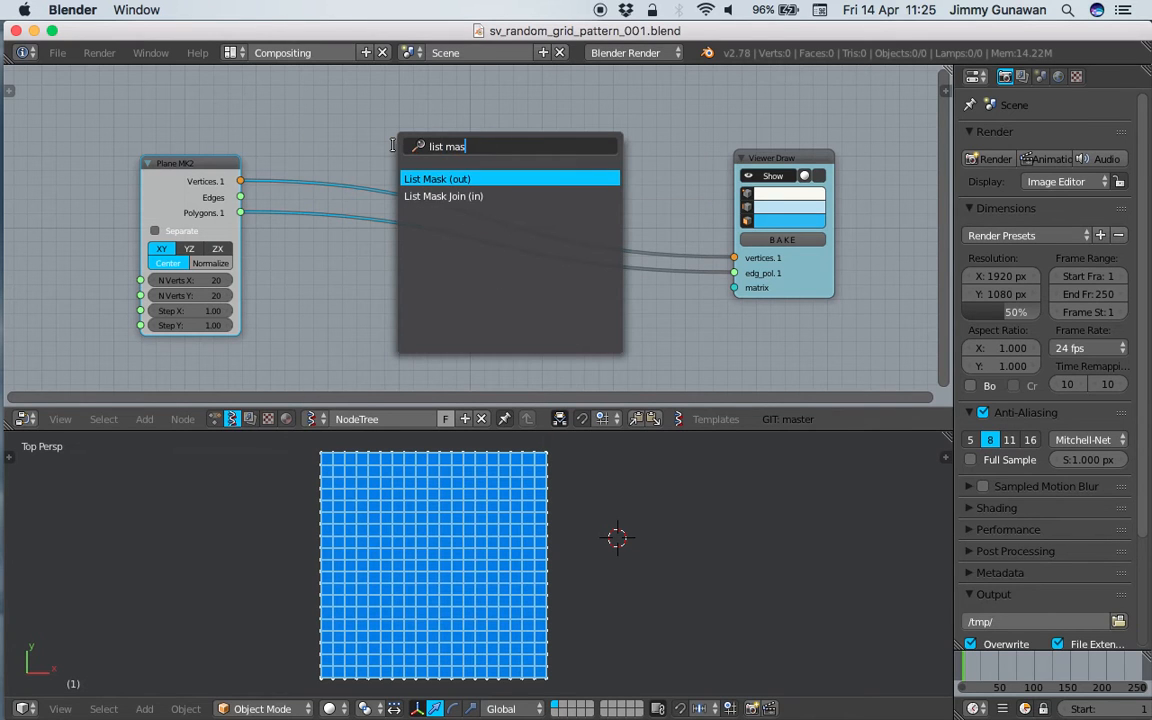
key("Down")
key("Up")
key("Down")
key("Up")
key("Down")
key("Up")
key("Down")
key("Up")
key("Down")
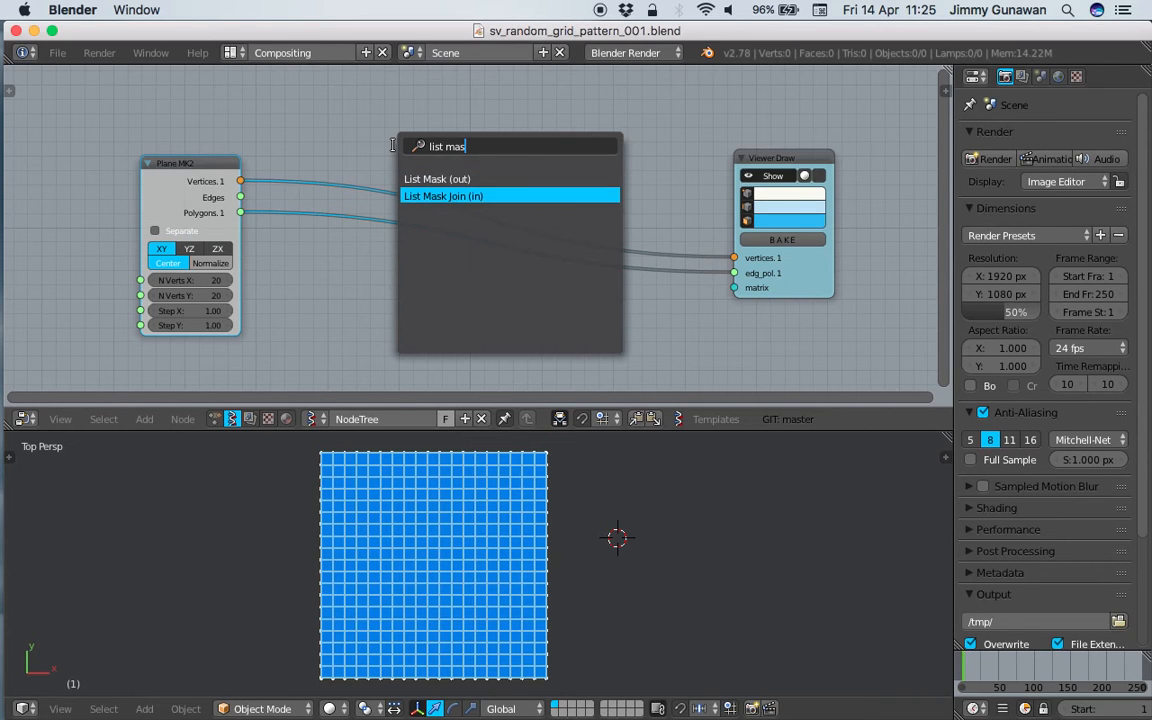
key("Up")
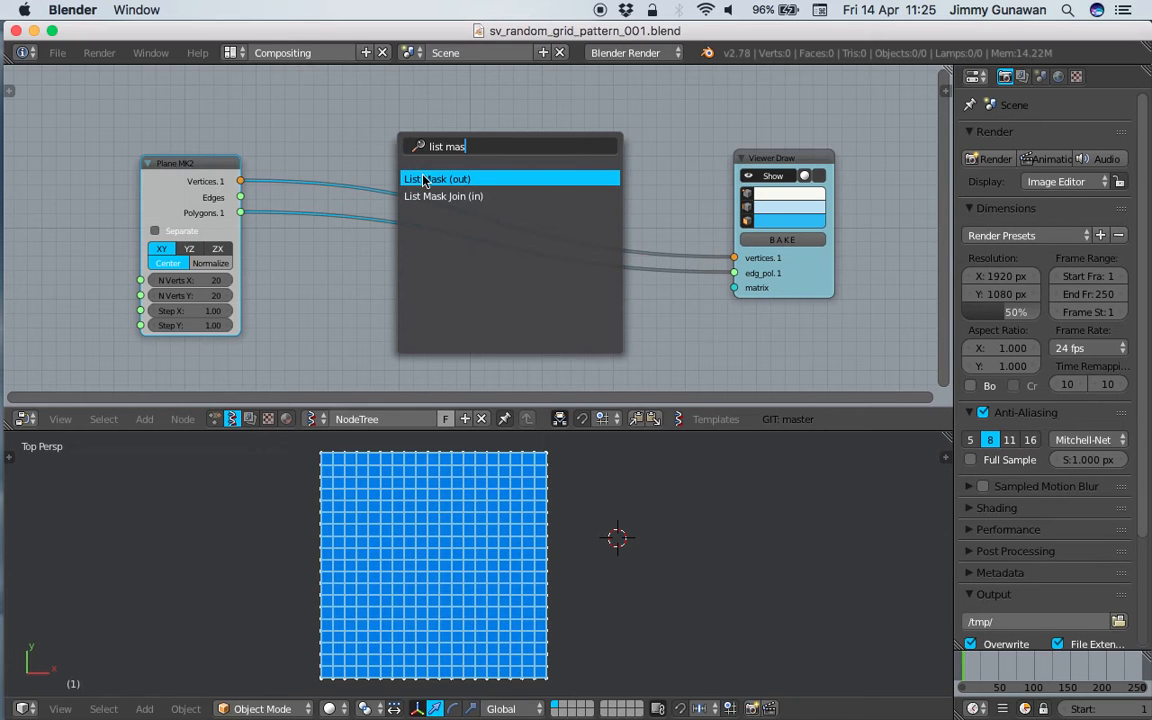
key("Return")
left_click(512, 374)
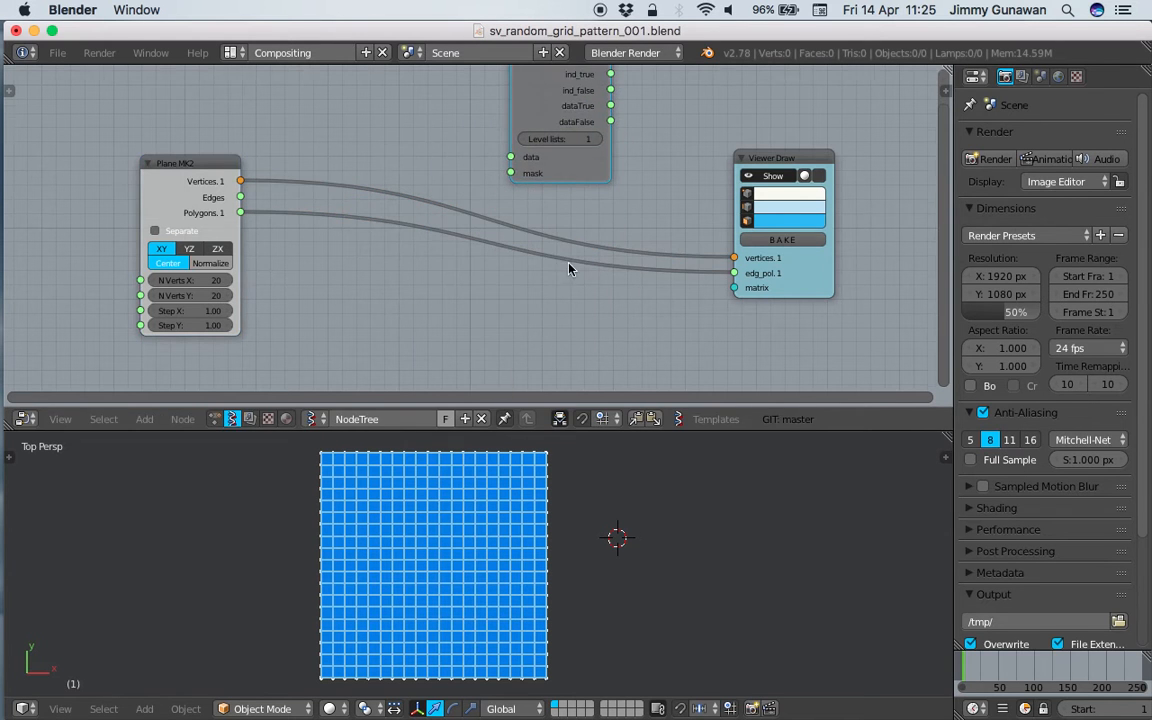
Reposition the Viewer Draw and List Mask nodes above the existing links and save the file over the existing one.
scroll(572, 265, "down", 2)
left_click_drag(713, 201, 745, 185)
scroll(499, 208, "up", 2)
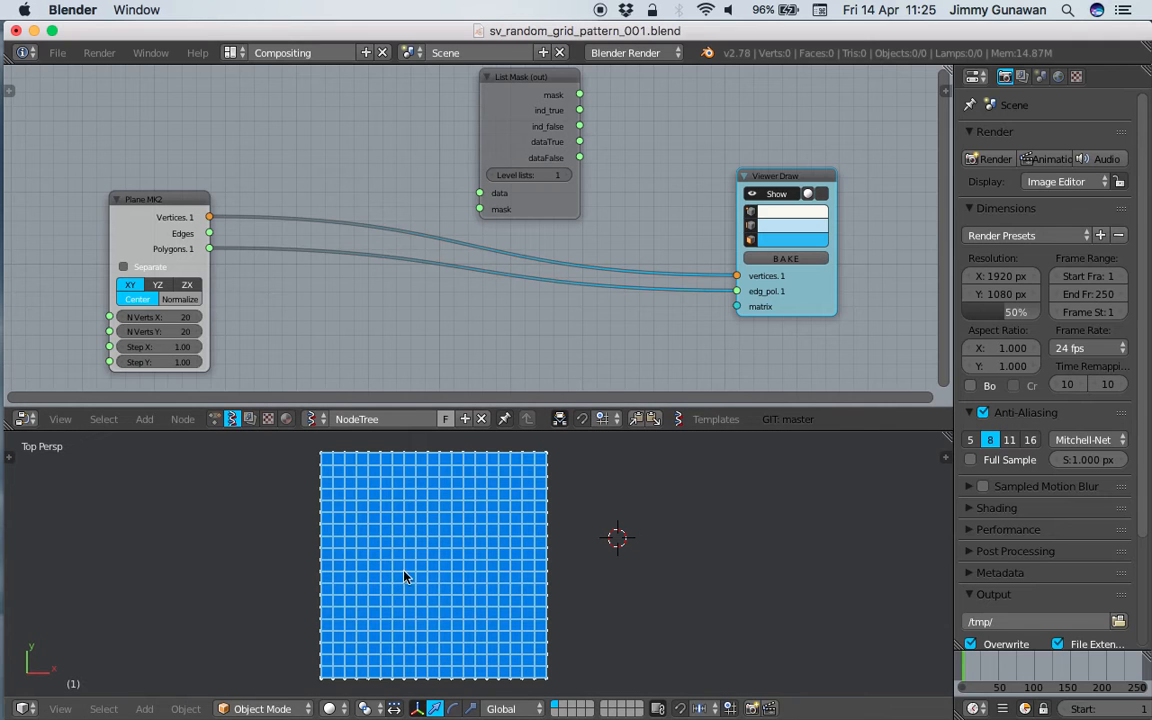
left_click_drag(481, 209, 411, 180)
key("ctrl+s")
left_click(434, 183)
left_click_drag(500, 142, 547, 153)
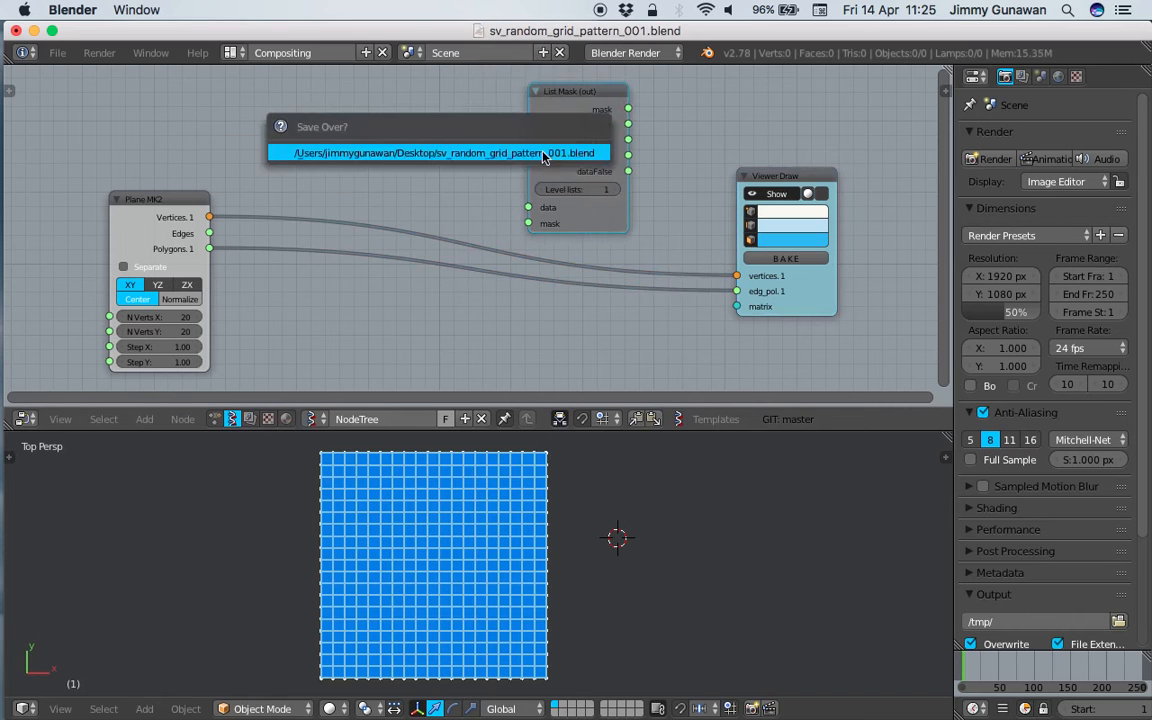
Add a "Select mesh elements by location" node between the Plane MK2 and List Mask nodes.
key("shift+a")
left_click(357, 131)
type("sele")
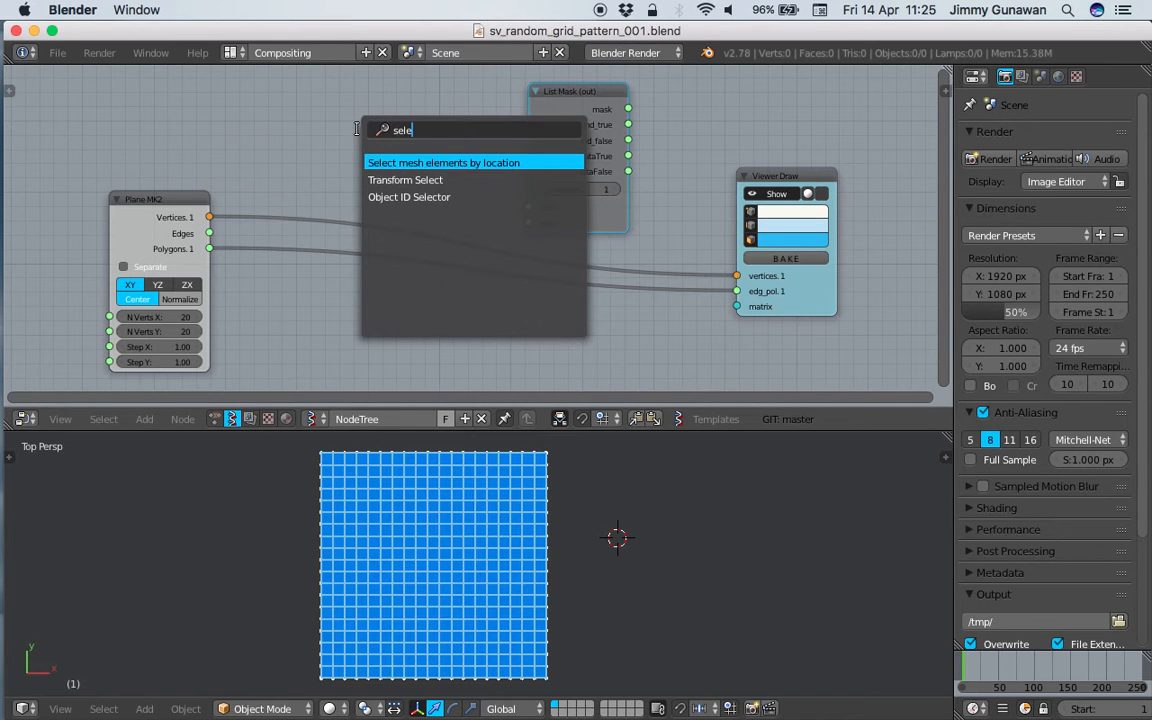
key("Return")
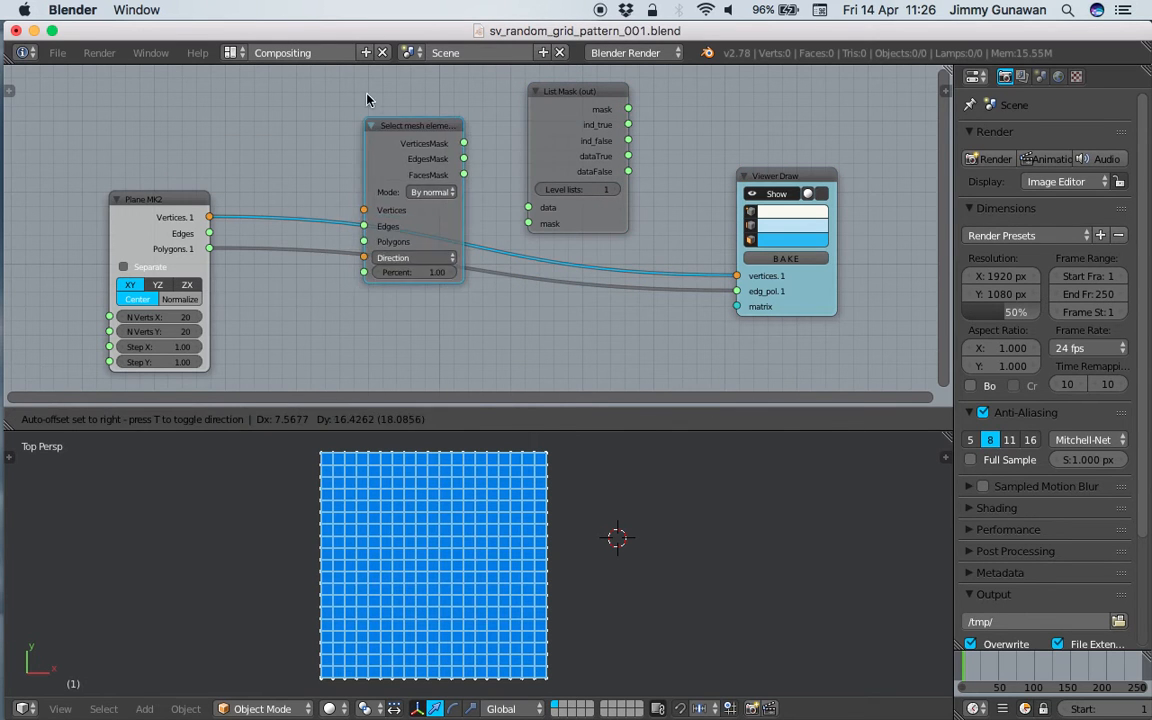
left_click(377, 367)
scroll(400, 355, "up", 3)
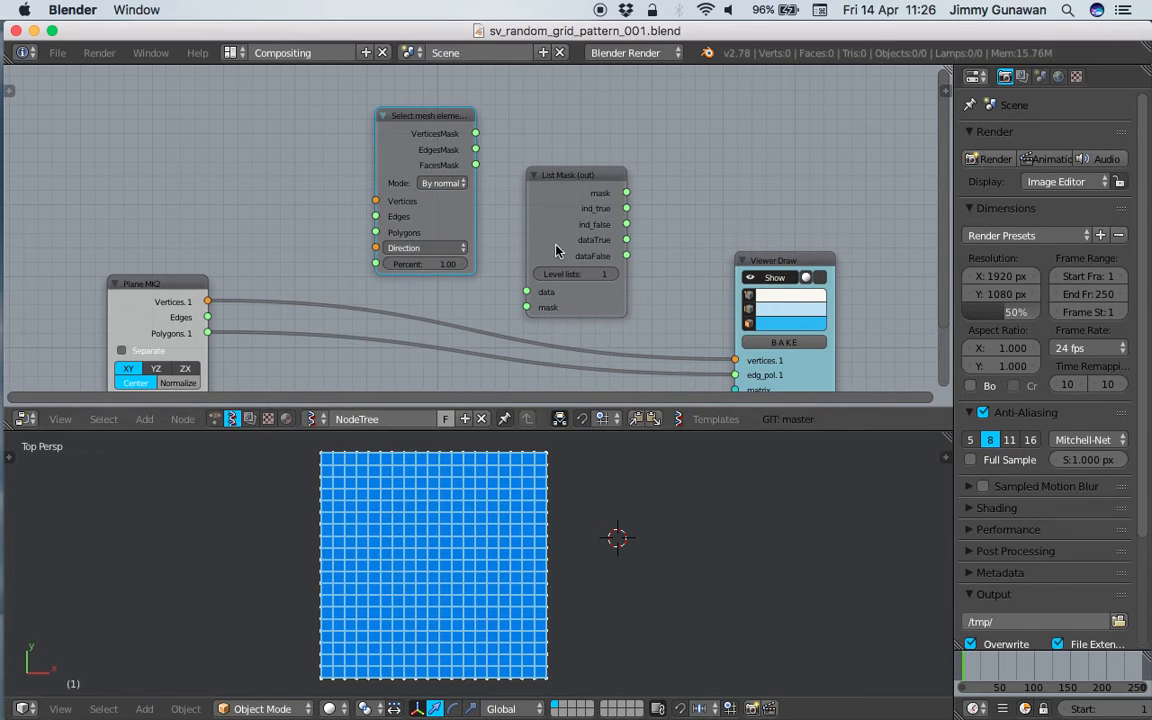
Space out the List Mask and Select mesh elements nodes and save the file over the existing one.
left_click_drag(558, 249, 560, 204)
key("ctrl+s")
left_click(556, 196)
left_click_drag(455, 211, 428, 214)
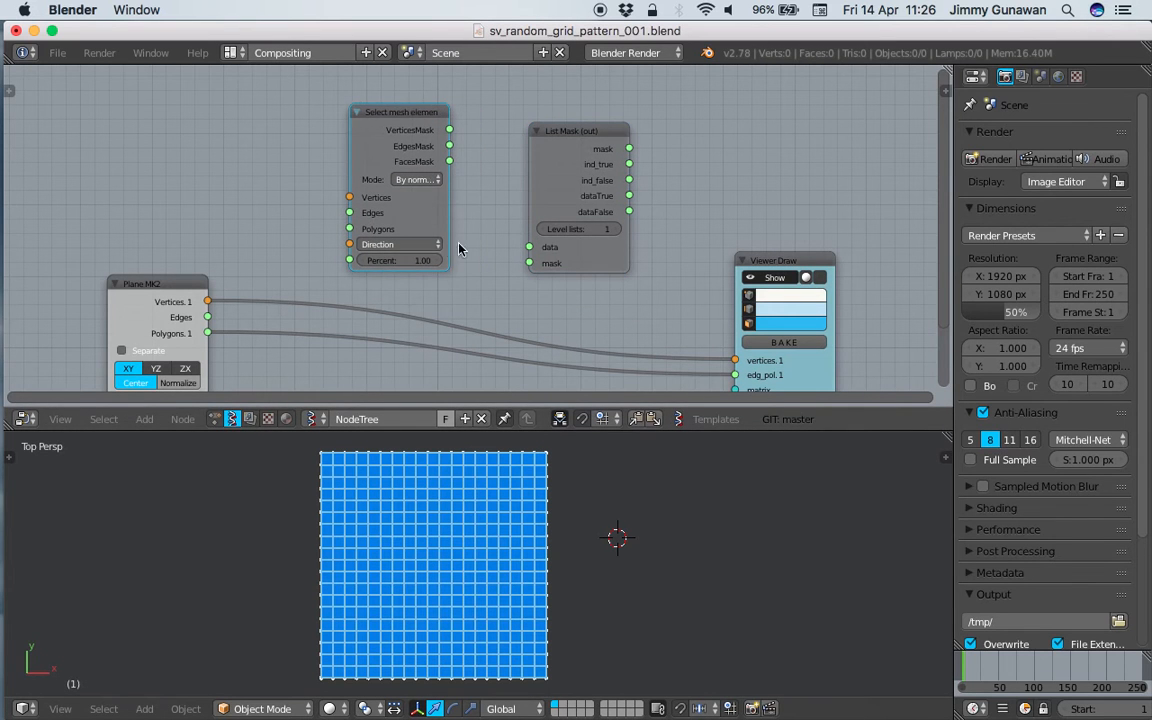
Enlarge the node editor area and fine-tune the positions of the Viewer Draw and List Mask nodes.
scroll(494, 227, "down", 1)
left_click_drag(790, 243, 795, 253)
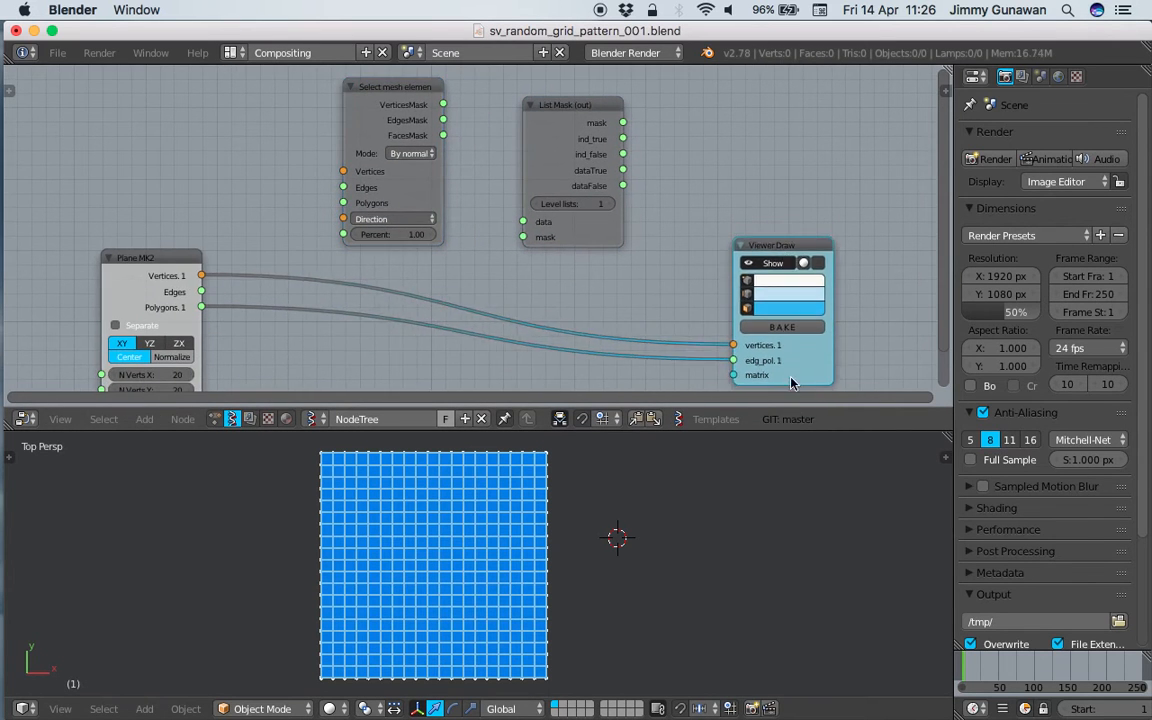
left_click_drag(502, 430, 502, 481)
middle_click_drag(502, 275, 508, 268)
left_click_drag(544, 132, 543, 149)
Connect the plane's Polygons output to the List Mask's data input and dataTrue to the Viewer Draw's edg_pol input.
left_click_drag(207, 326, 533, 262)
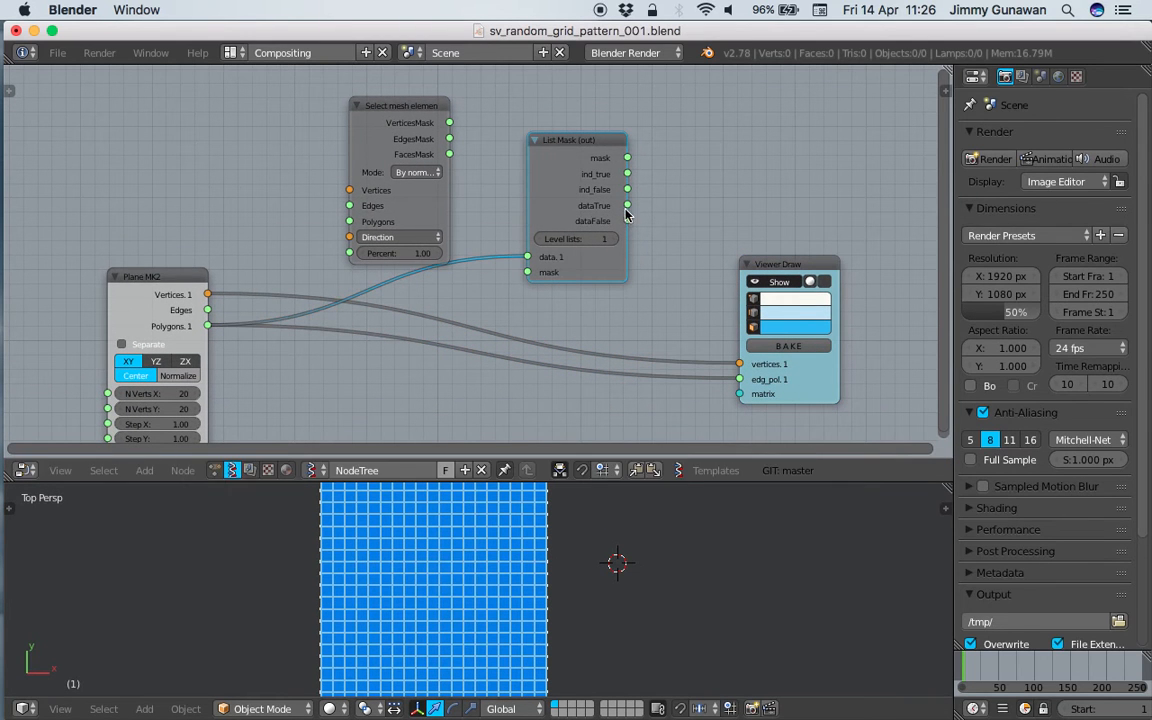
left_click_drag(626, 212, 632, 216)
left_click_drag(658, 270, 741, 381)
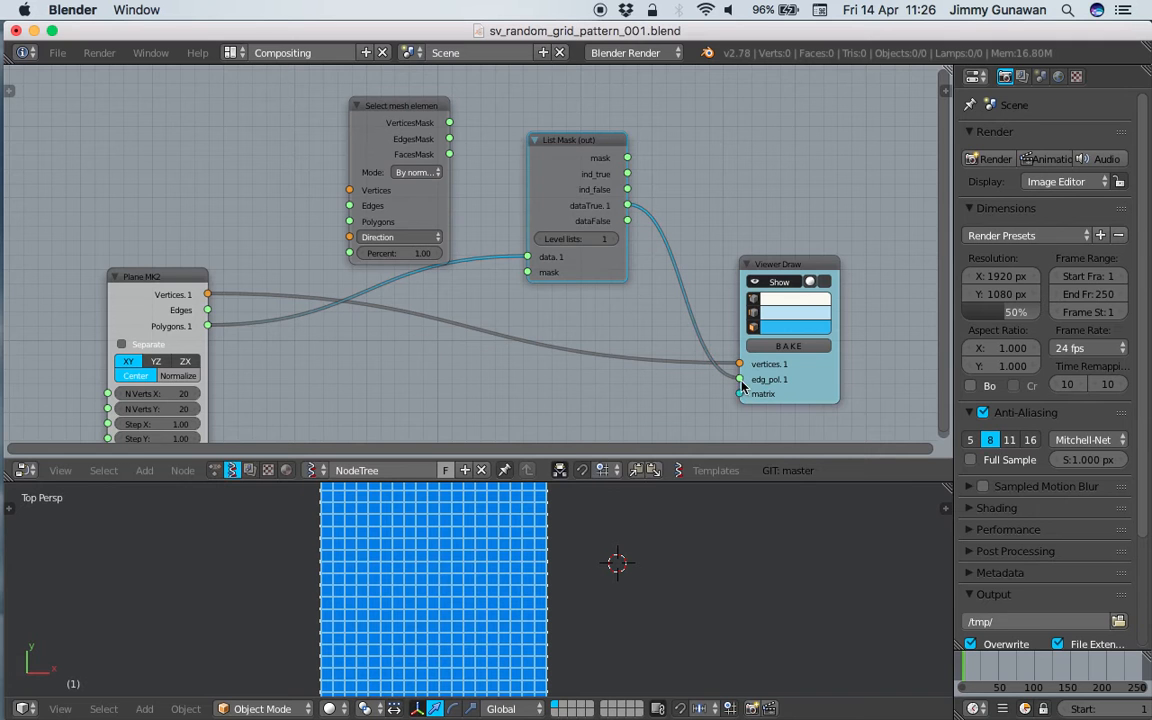
Set the List Mask node's Level lists to 2 and lower the node slightly.
scroll(585, 239, "up", 2)
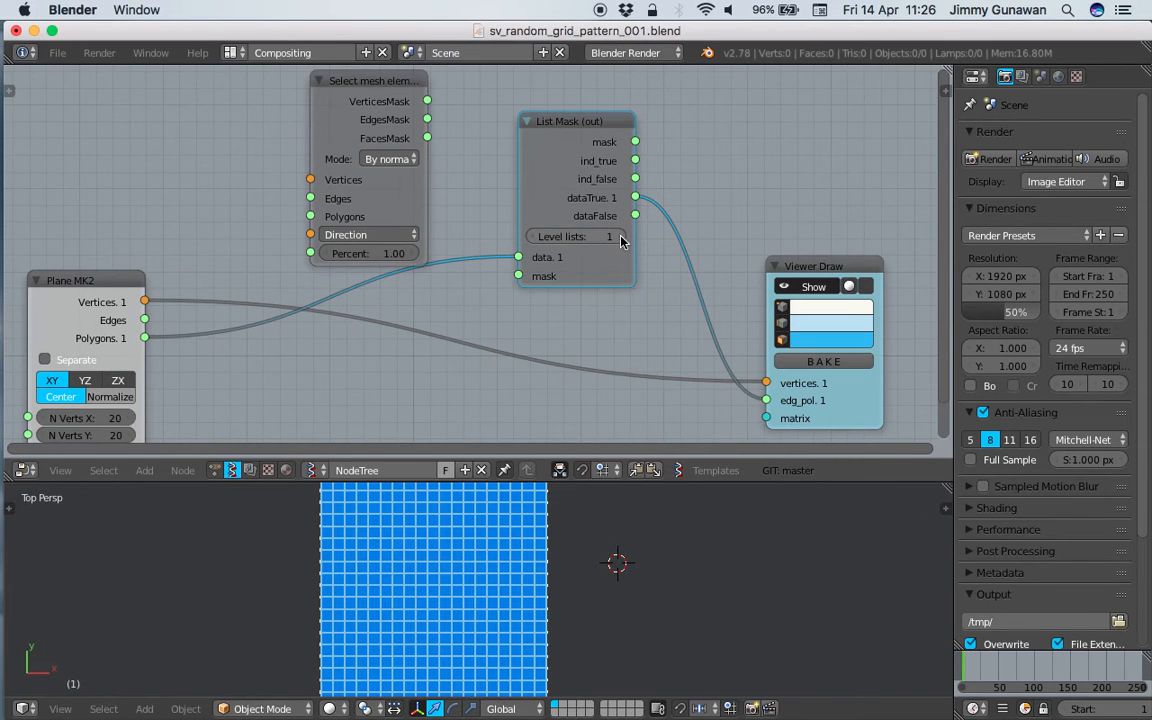
left_click(620, 240)
left_click_drag(496, 176, 496, 197)
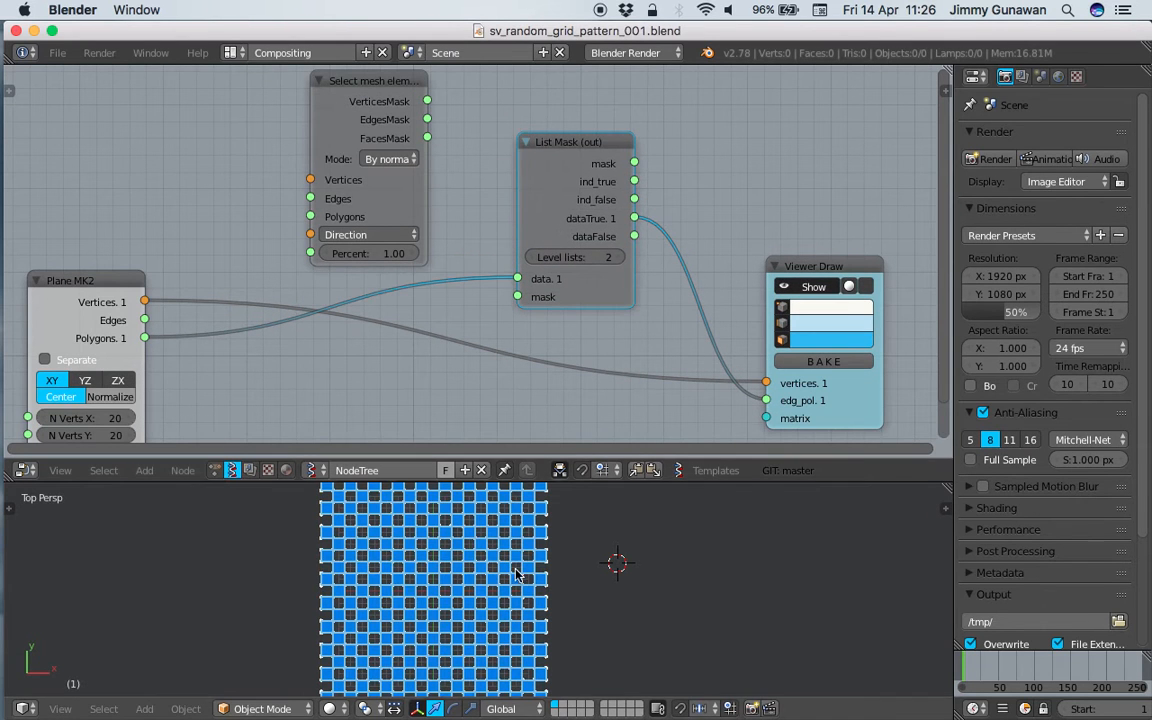
Enlarge the 3D view area so the whole checkered grid fits and save the file.
scroll(536, 519, "up", 3)
left_click_drag(480, 482, 480, 349)
scroll(484, 398, "down", 1)
key("ctrl+s")
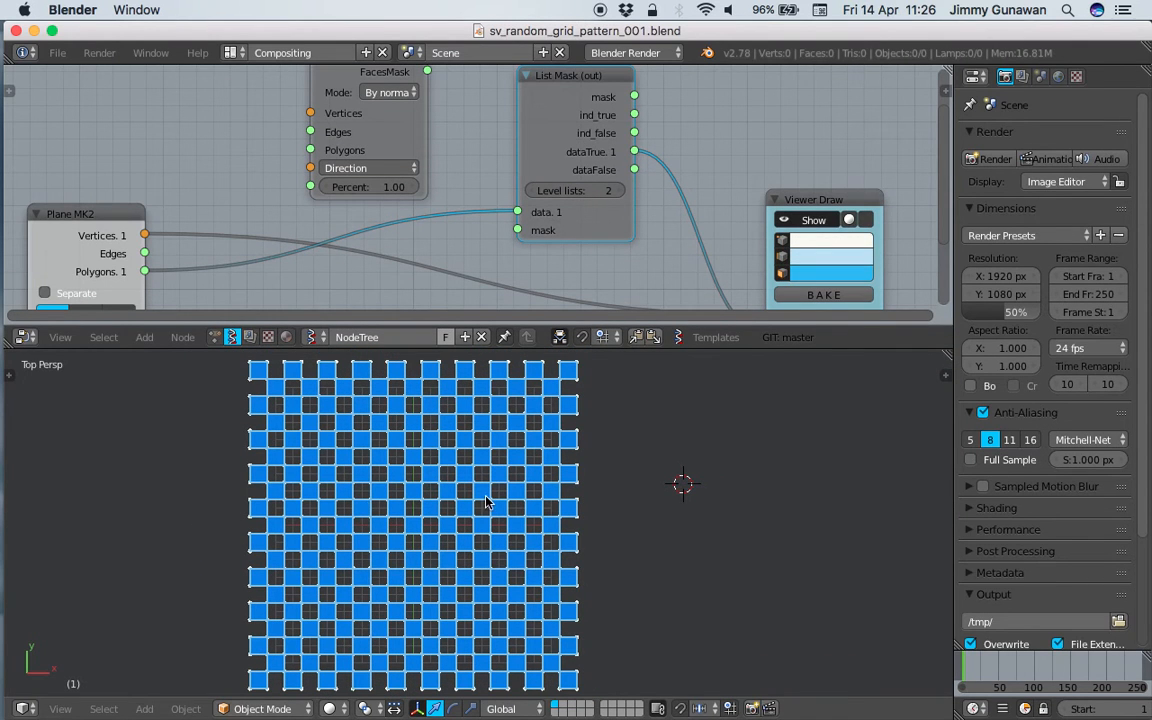
Duplicate the Viewer Draw node and connect List Mask's dataFalse to its edg_pol and the plane's Vertices to its vertices input.
scroll(608, 143, "down", 1)
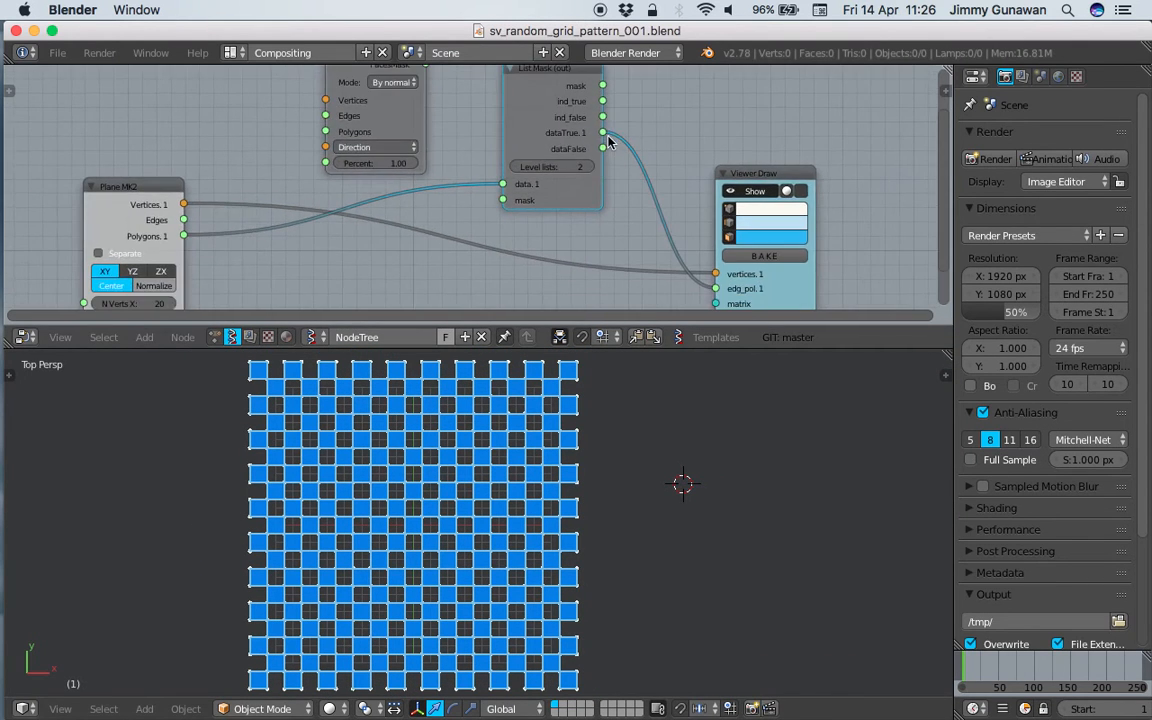
mouse_move(603, 149)
left_mouse_down()
mouse_move(715, 273)
mouse_move(648, 185)
mouse_move(714, 274)
left_mouse_up()
scroll(742, 220, "up", 2)
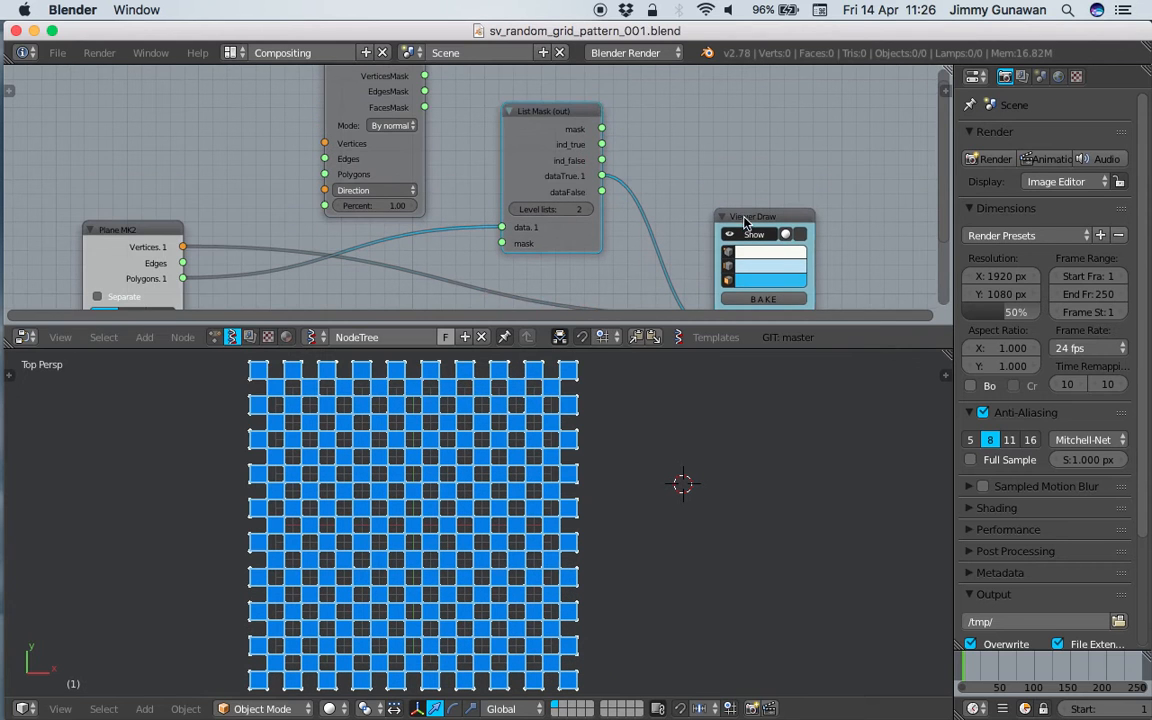
key("shift+d")
left_click(715, 50)
mouse_move(601, 191)
left_mouse_down()
mouse_move(684, 175)
mouse_move(688, 161)
left_mouse_up()
left_click_drag(687, 146, 183, 246)
Save the file over the existing one and change the duplicated Viewer Draw node's face color to salmon pink.
key("ctrl+s")
left_click(627, 207)
left_click(743, 109)
left_click_drag(745, 165, 785, 178)
scroll(617, 527, "down", 1)
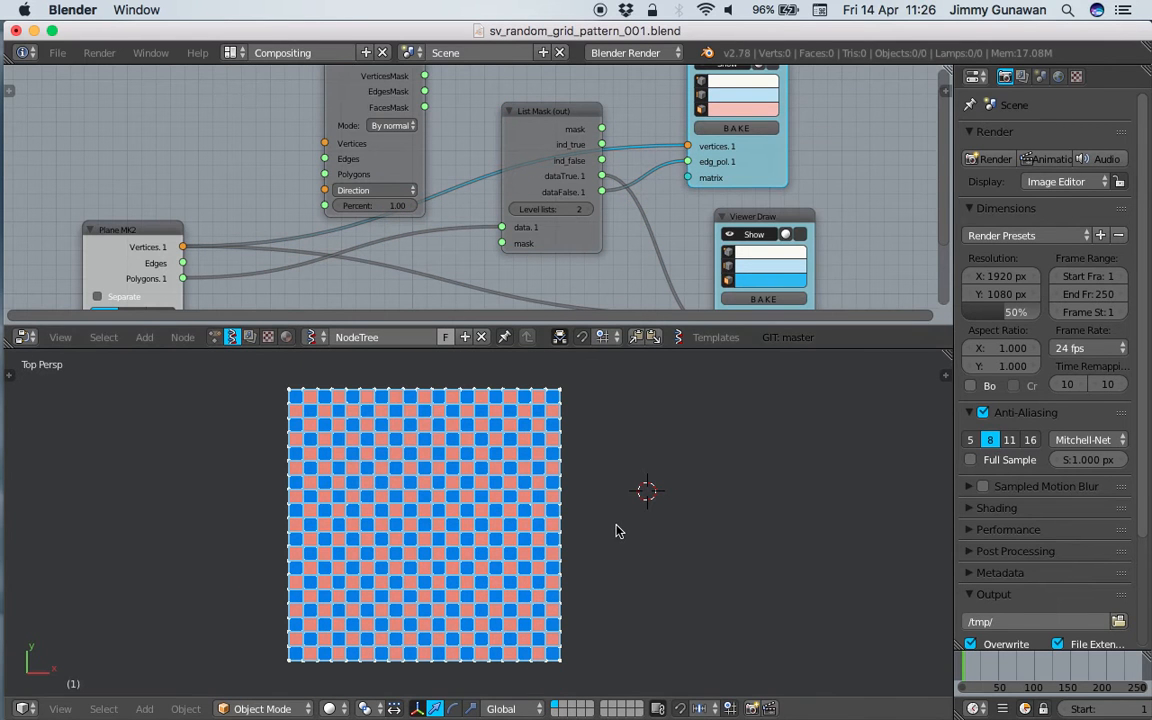
Bake the blue Viewer Draw node to a mesh object and move the mesh clear of the grid.
scroll(668, 165, "down", 1)
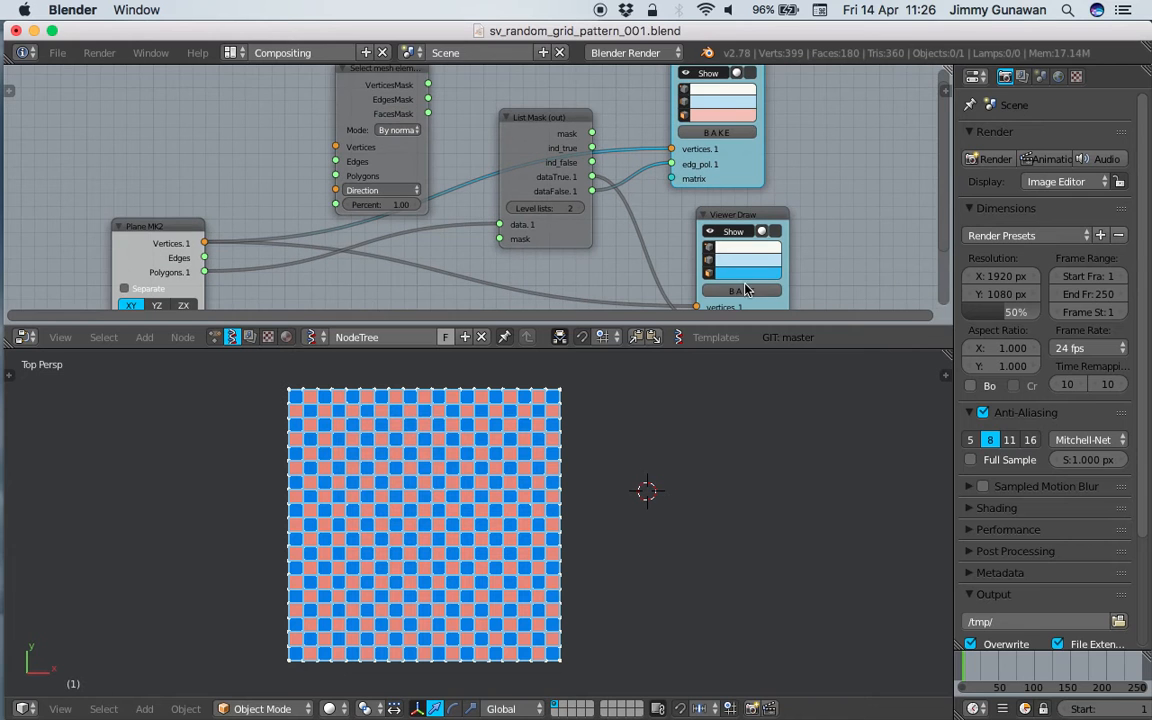
left_click(743, 291)
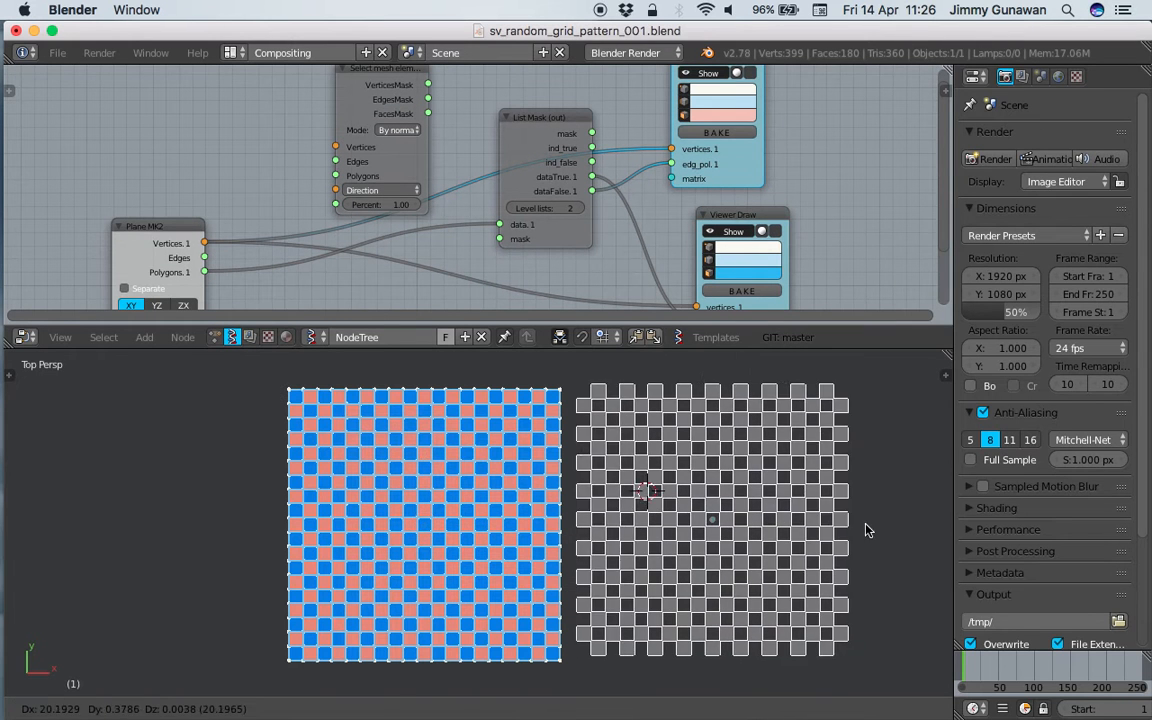
key("g")
left_click(535, 476)
key("g")
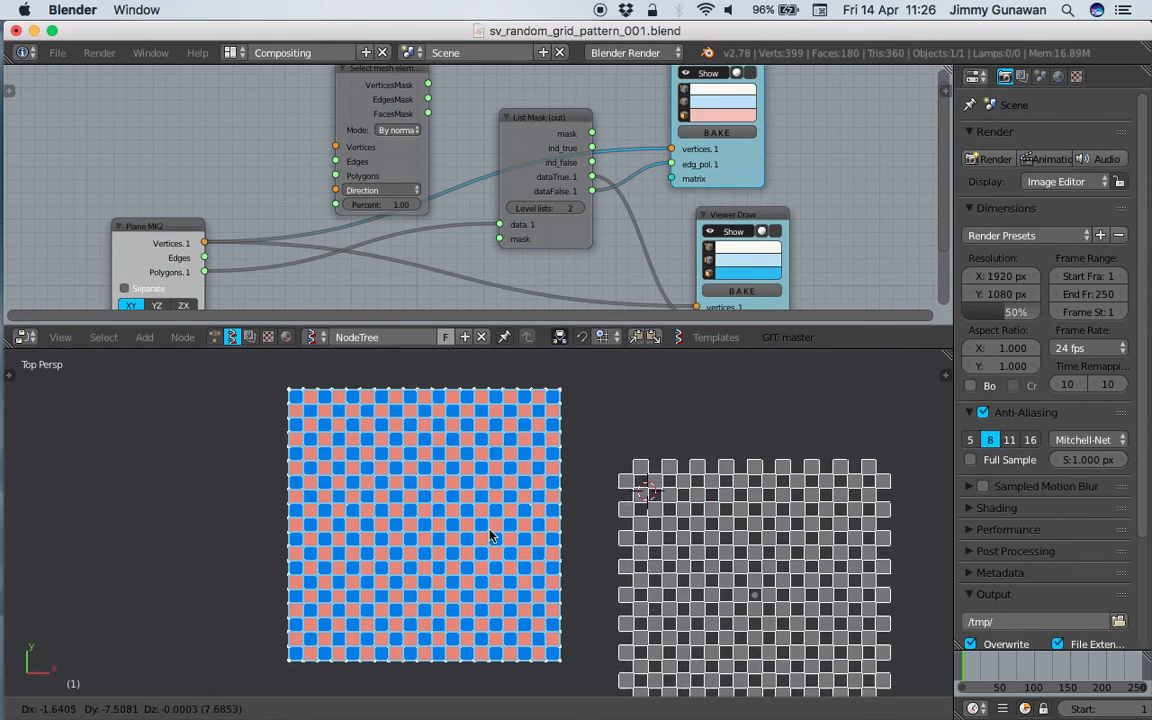
left_click(595, 486)
scroll(580, 165, "down", 1)
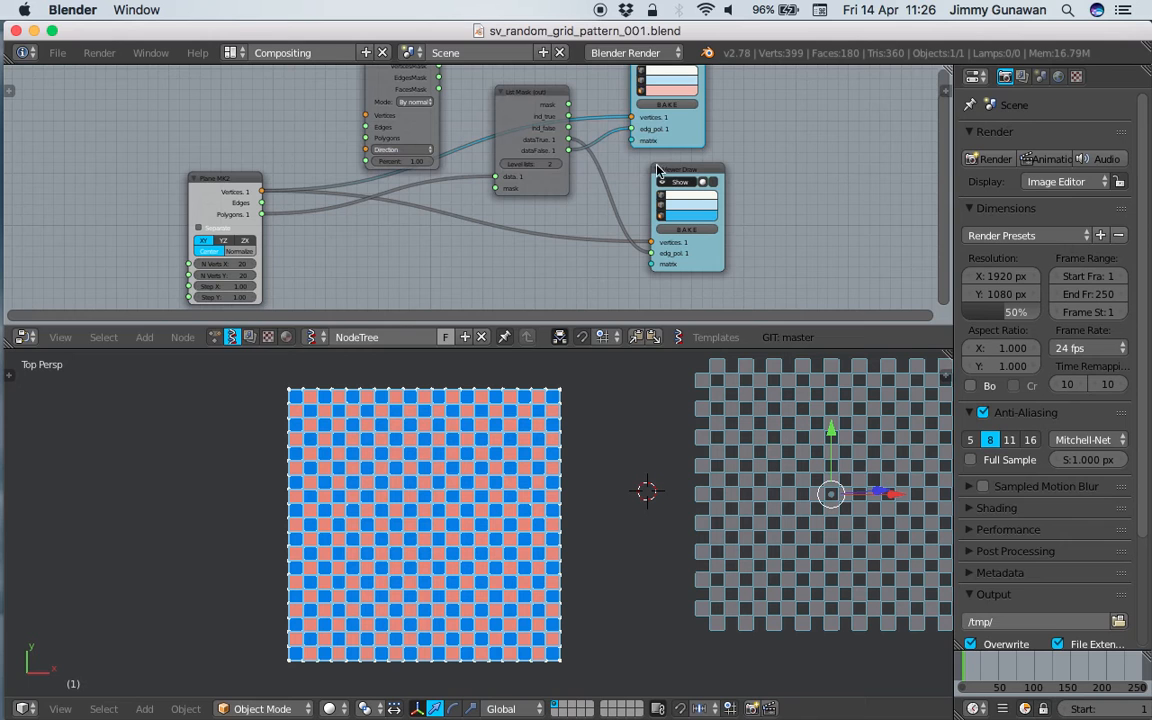
Shift both Viewer Draw nodes away from the List Mask node and delete the baked mesh object.
left_click_drag(684, 139, 722, 131)
left_click_drag(692, 172, 710, 170)
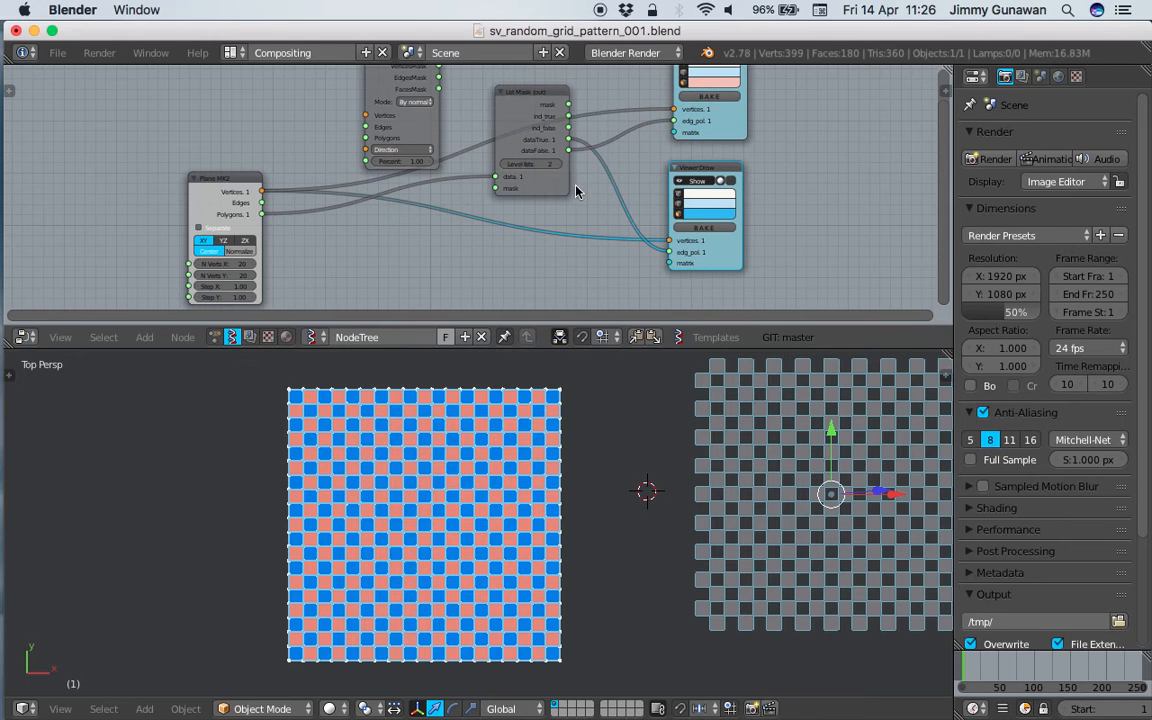
key("Delete")
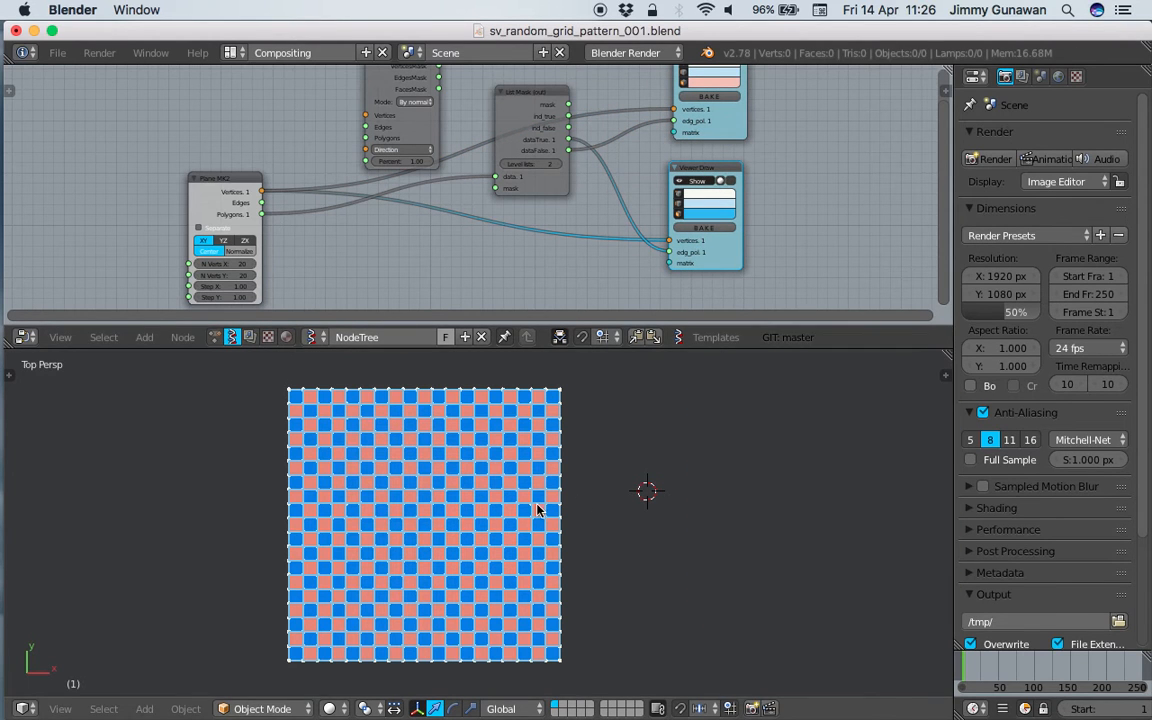
Bake the pink Viewer Draw node to a mesh object and move the mesh beside the two-colored grid.
scroll(560, 503, "down", 1)
scroll(660, 125, "up", 2)
left_click(677, 126)
key("g")
left_click(650, 470)
scroll(650, 470, "up", 1)
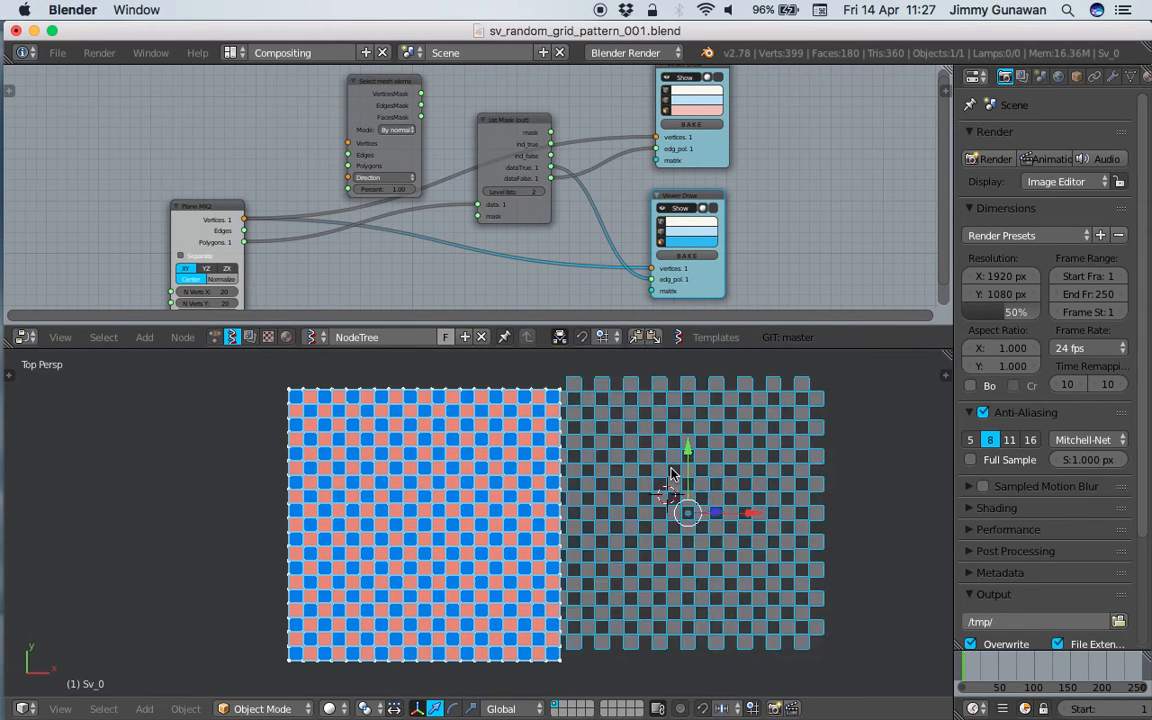
Move the baked mesh farther from the two-colored grid and spread the Viewer Draw and List Mask nodes apart.
key("g")
left_click(722, 476)
left_click_drag(660, 158, 694, 142)
left_click_drag(683, 200, 667, 190)
left_click_drag(513, 126, 494, 217)
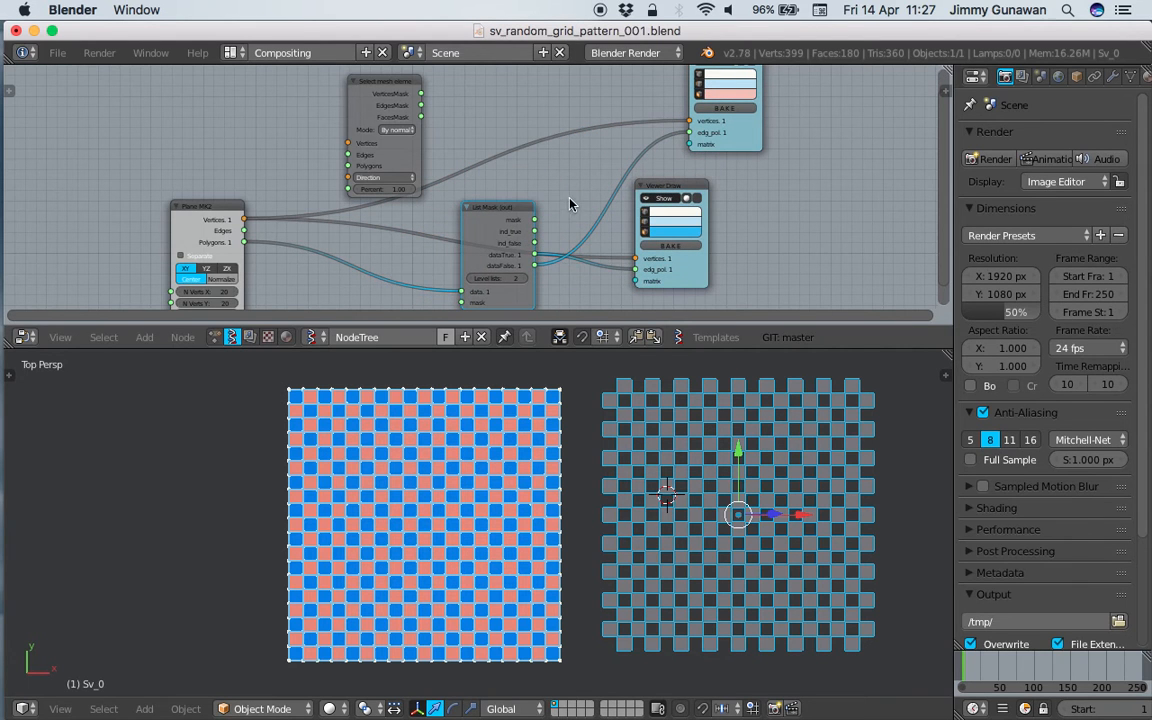
middle_click_drag(571, 206, 551, 214)
left_click_drag(601, 355, 584, 384)
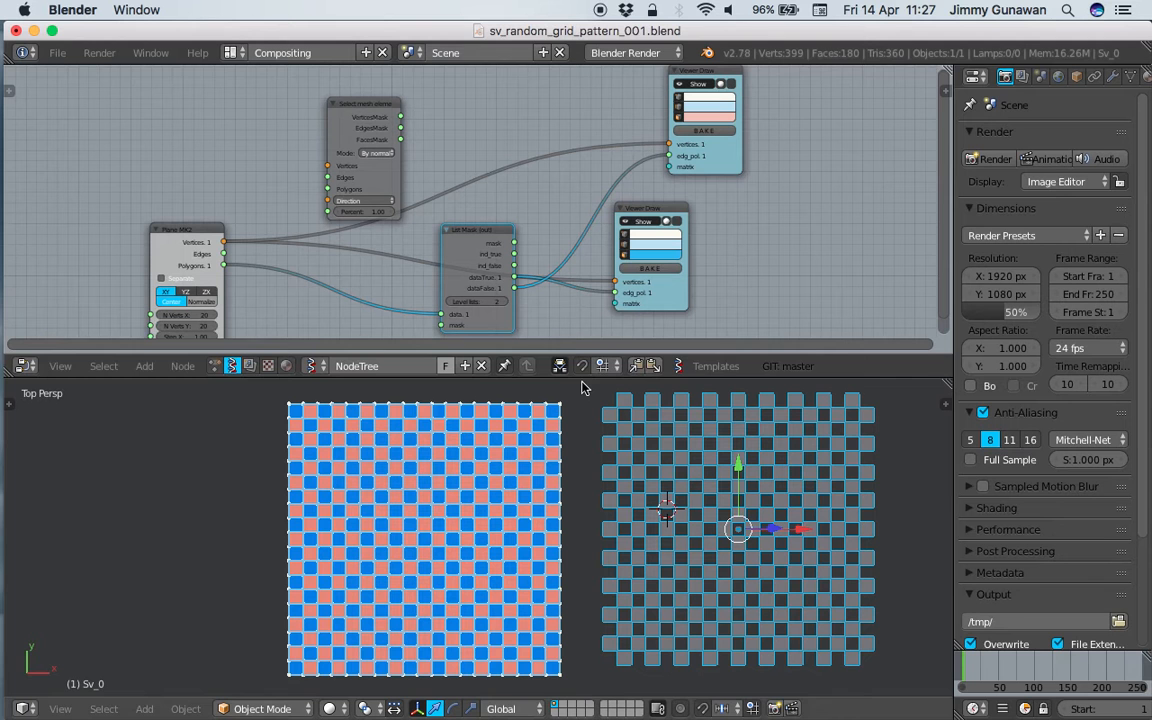
Bake the pink Viewer Draw node to a mesh again and shift the selected mesh away from the grid.
left_click(703, 131)
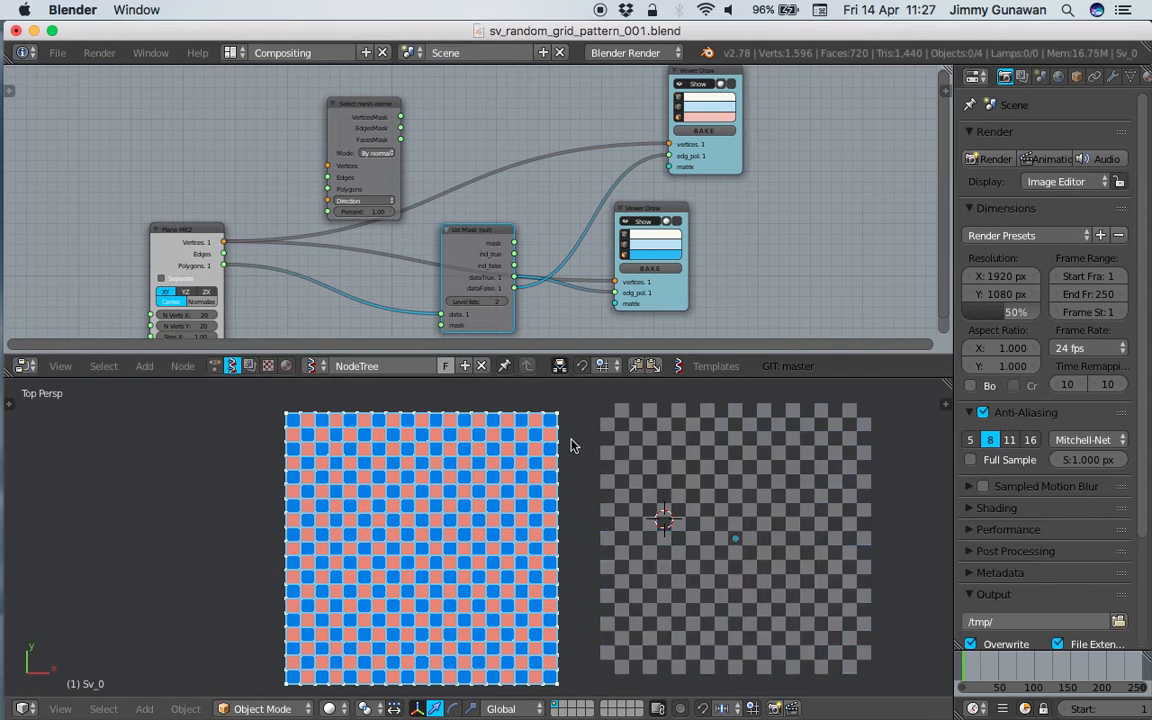
key("g")
left_click(700, 470)
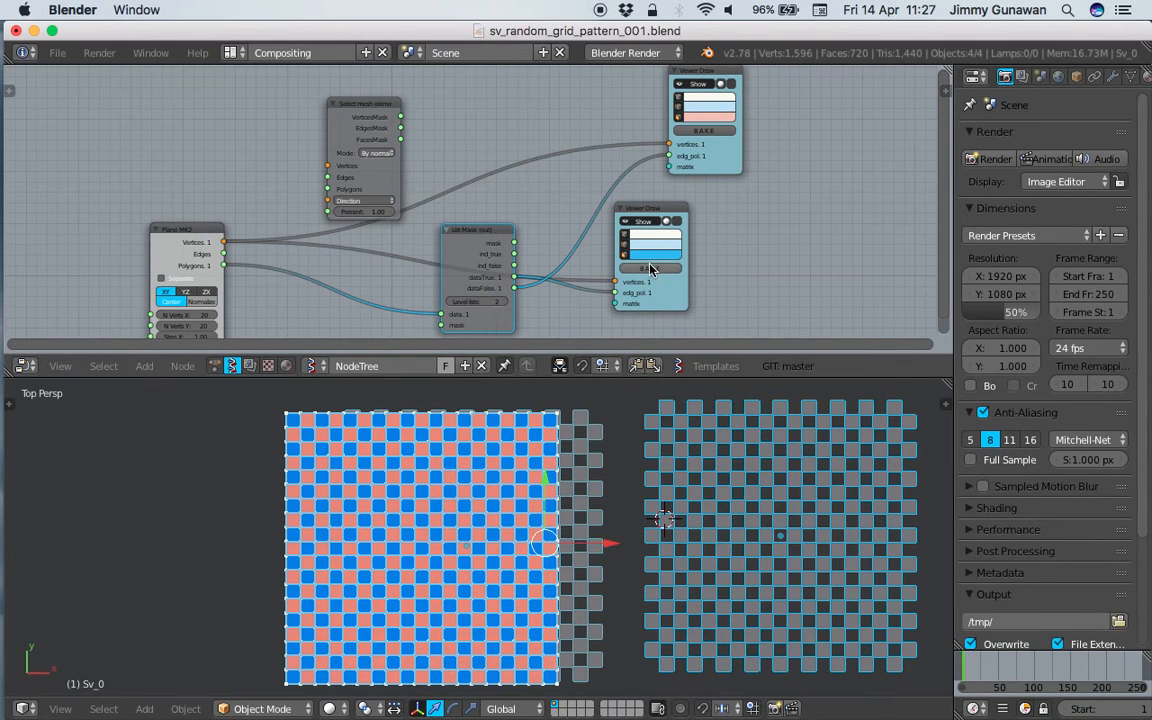
Hide the Viewer Draw previews, bake the blue node again and check Blender's output in the Terminal window.
left_click(645, 223)
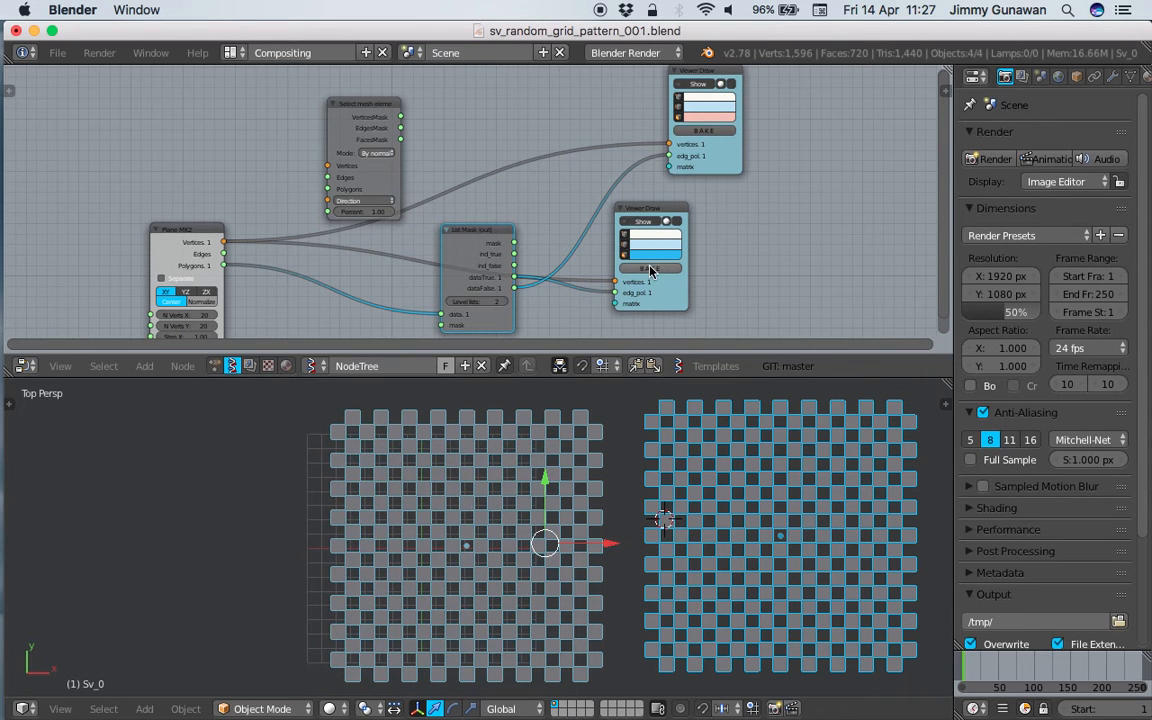
left_click(652, 268)
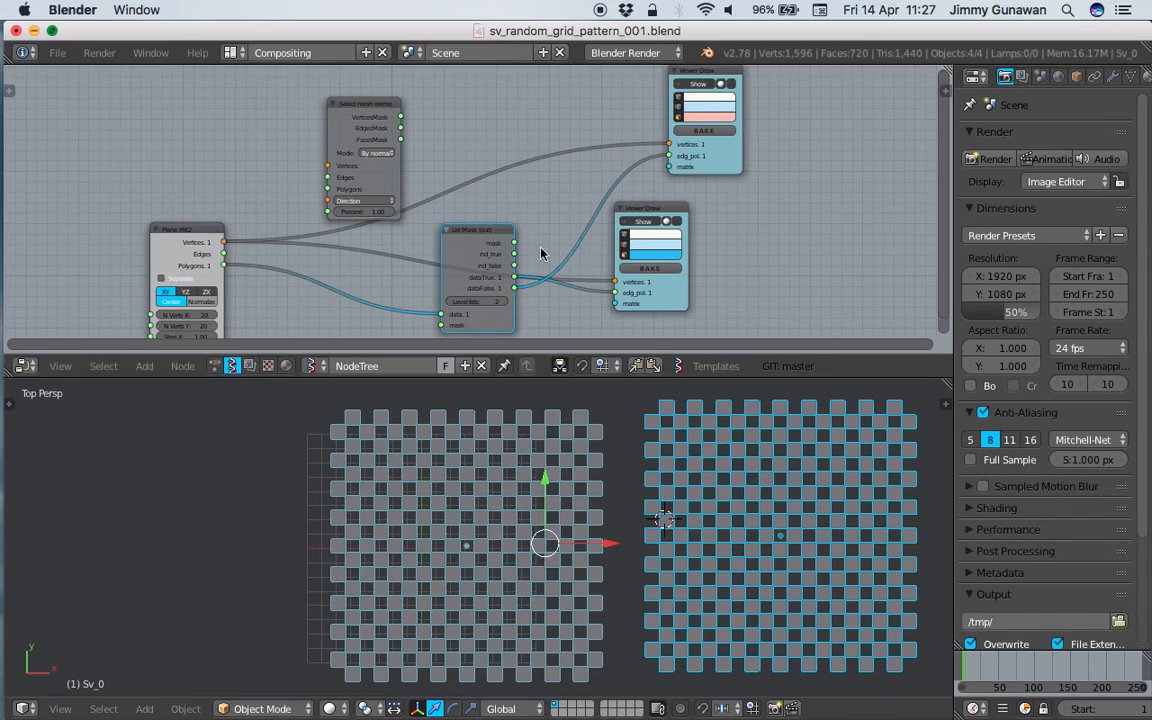
key("ctrl+Left")
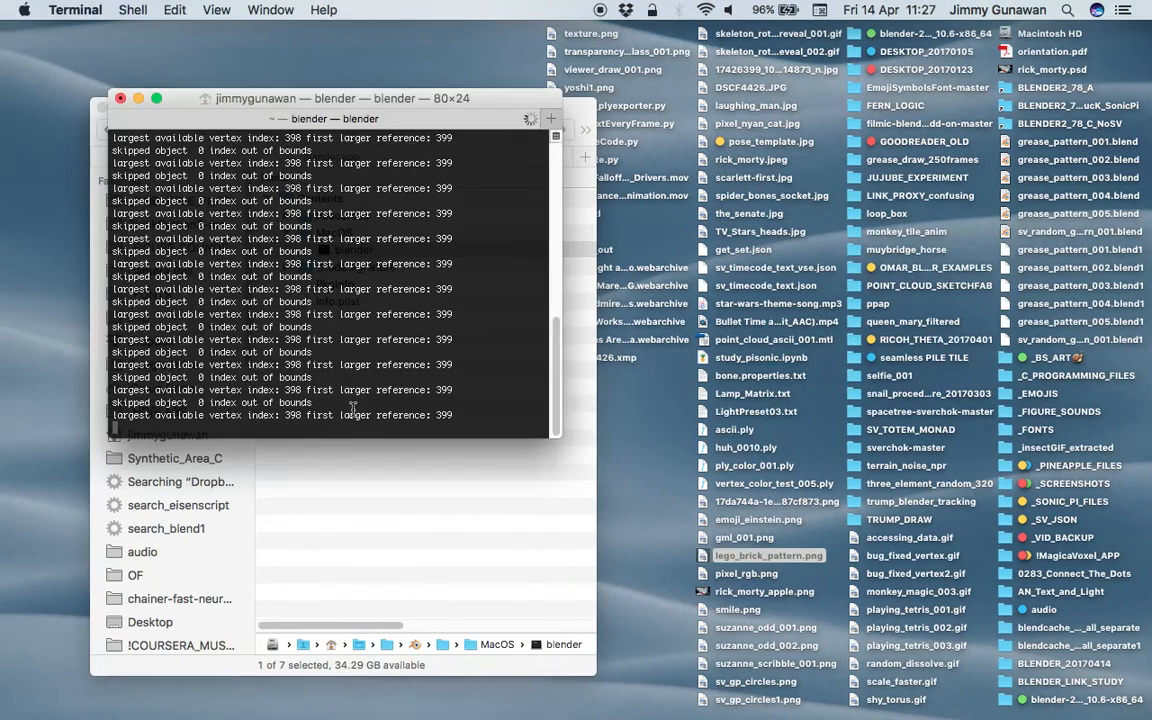
key("ctrl+Right")
Rearrange the blue Viewer Draw and List Mask nodes with more space between them and save over the existing file.
left_click_drag(659, 182, 738, 190)
key("ctrl+s")
left_click(738, 190)
left_click_drag(470, 204, 541, 154)
scroll(601, 212, "up", 2)
scroll(601, 212, "up", 1)
middle_click_drag(603, 211, 598, 183)
key("ctrl+s")
left_click(598, 183)
scroll(598, 183, "down", 2)
left_click_drag(758, 166, 737, 164)
key("ctrl+s")
left_click(549, 207)
left_click_drag(567, 133, 553, 172)
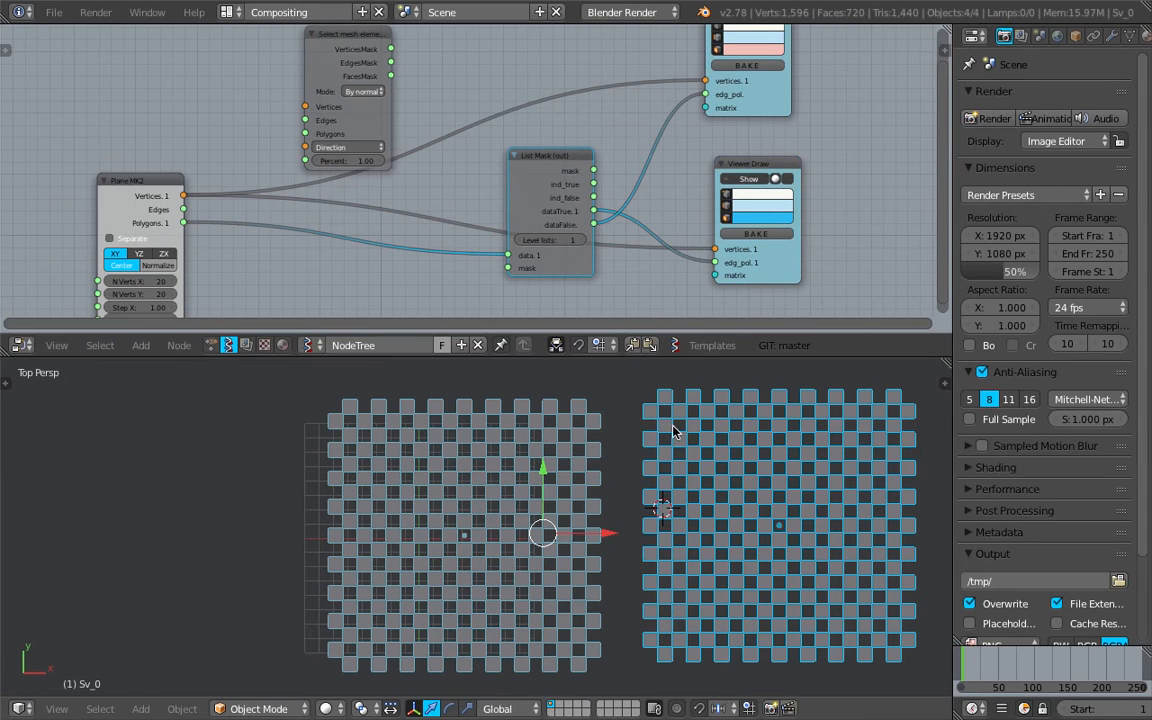
Clear away the baked mesh objects and show the blue Viewer Draw preview again, saving over the existing file.
left_click(741, 185)
left_click(741, 184)
left_click(741, 184)
left_click(742, 184)
left_click(742, 184)
key("ctrl+s")
left_click(663, 158)
middle_click_drag(656, 140, 648, 186)
scroll(648, 186, "down", 1)
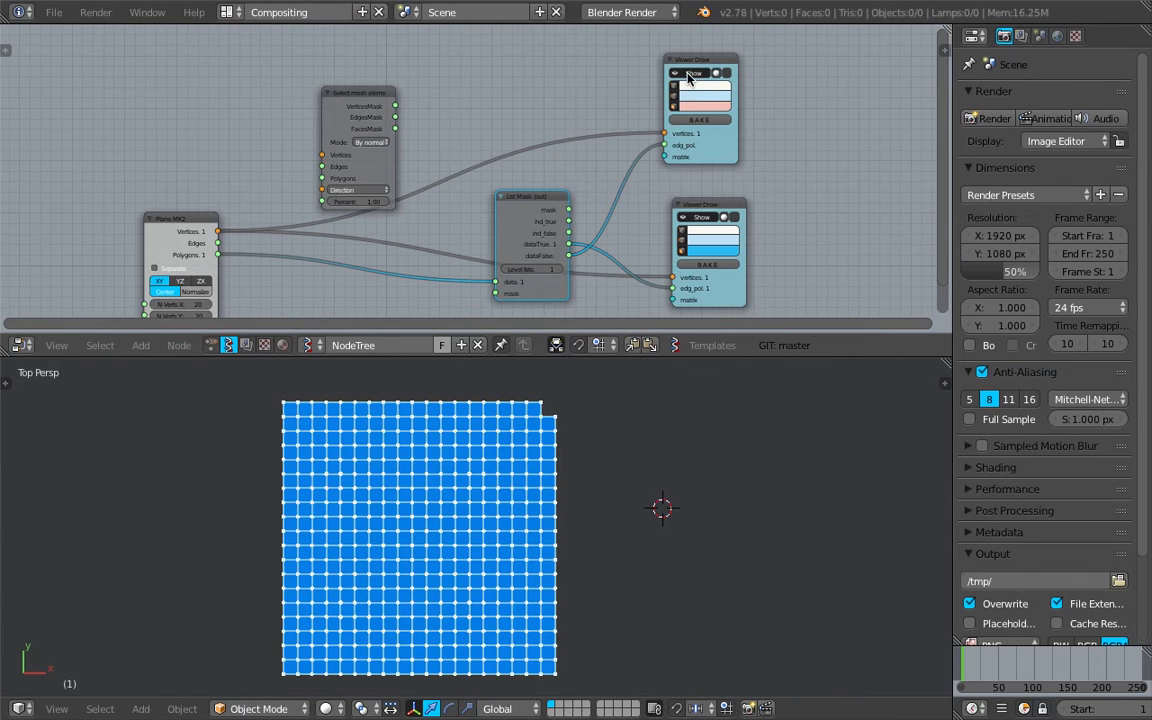
Hide the pink Viewer Draw preview and set the List Mask node's level to 2.
left_click(687, 74)
left_click(702, 205)
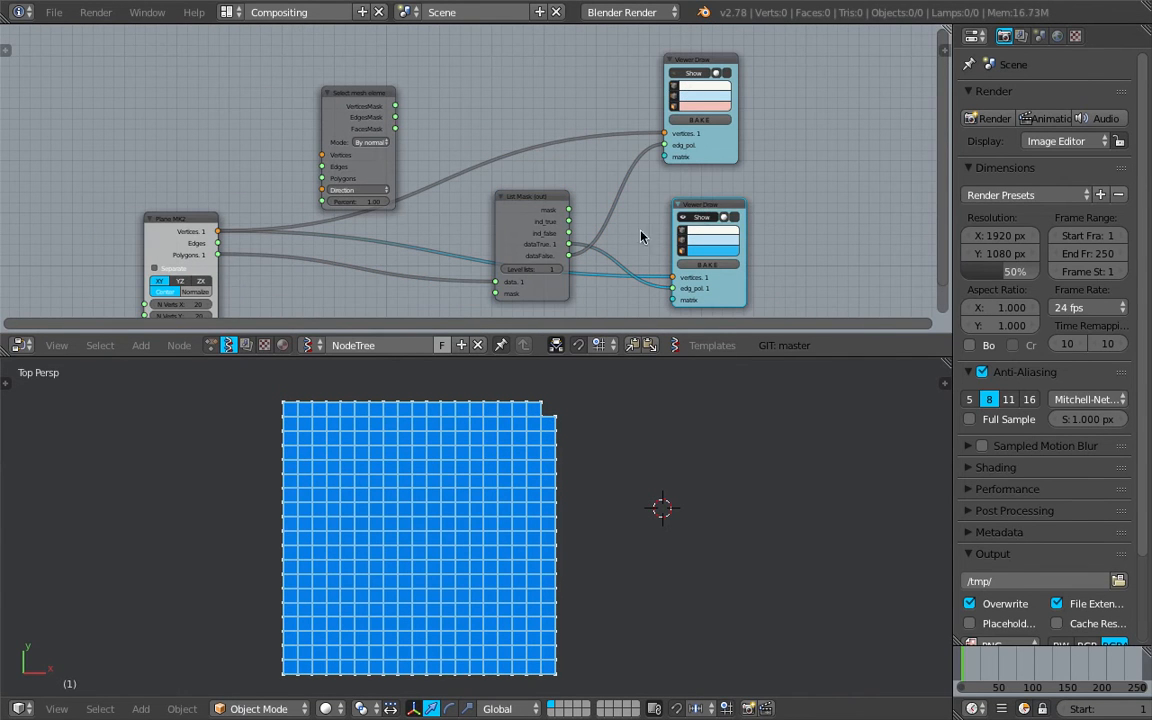
left_click(561, 270)
left_click_drag(498, 197, 526, 174)
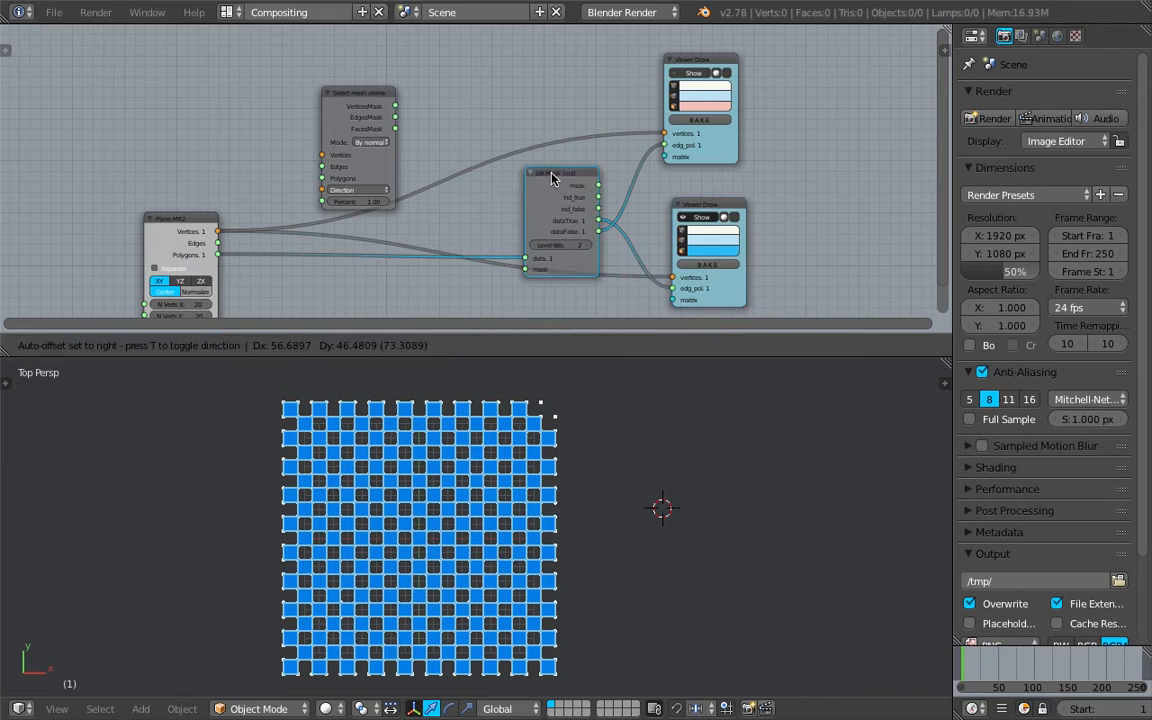
Switch the preview from the blue to the pink Viewer Draw node and space the List Mask and Viewer Draw nodes apart.
left_click(697, 218)
left_click(697, 219)
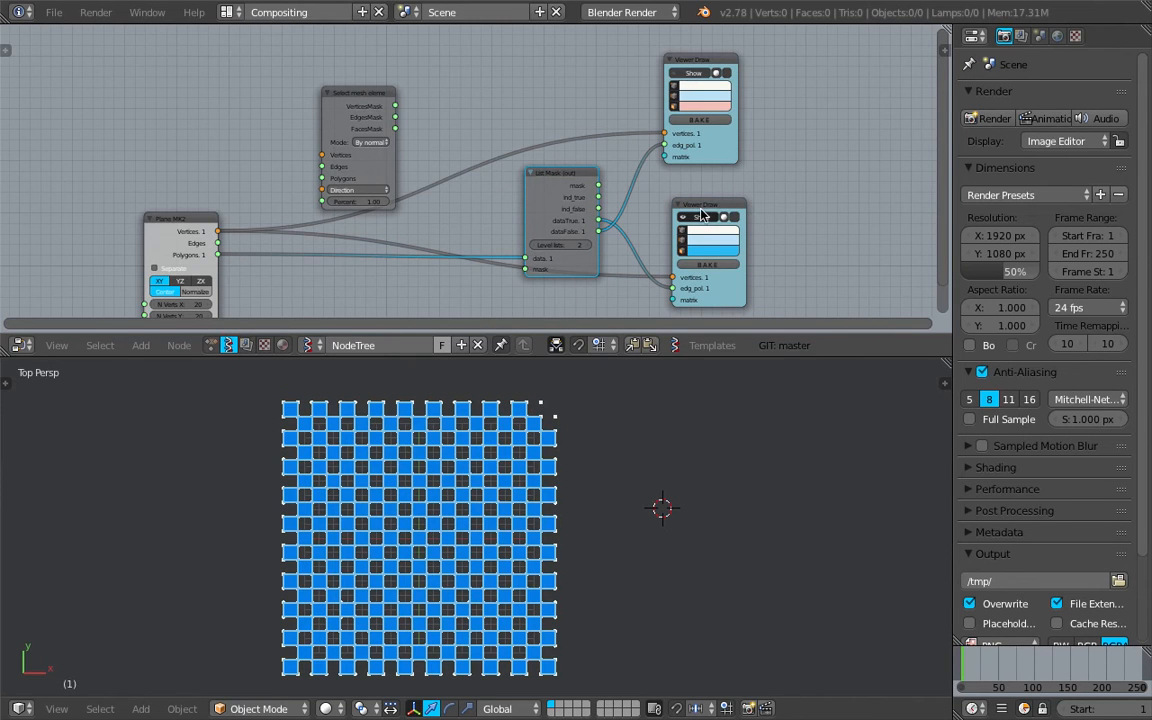
left_click(703, 216)
left_click(693, 74)
key("g")
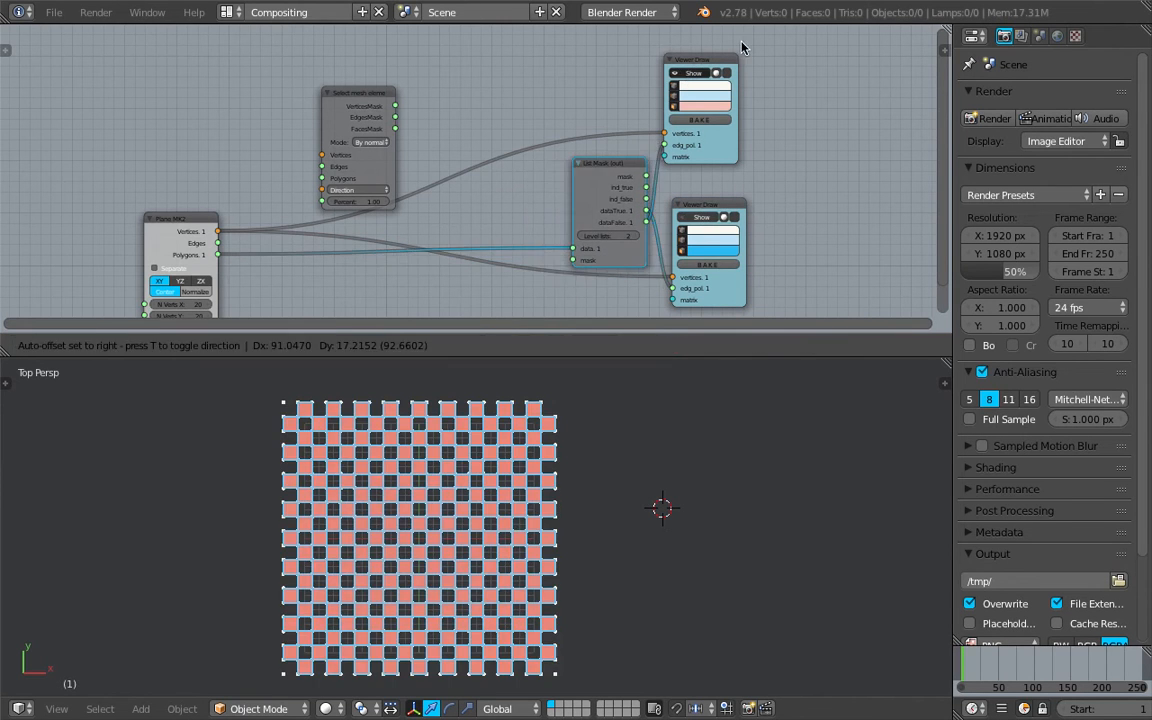
left_click(690, 52)
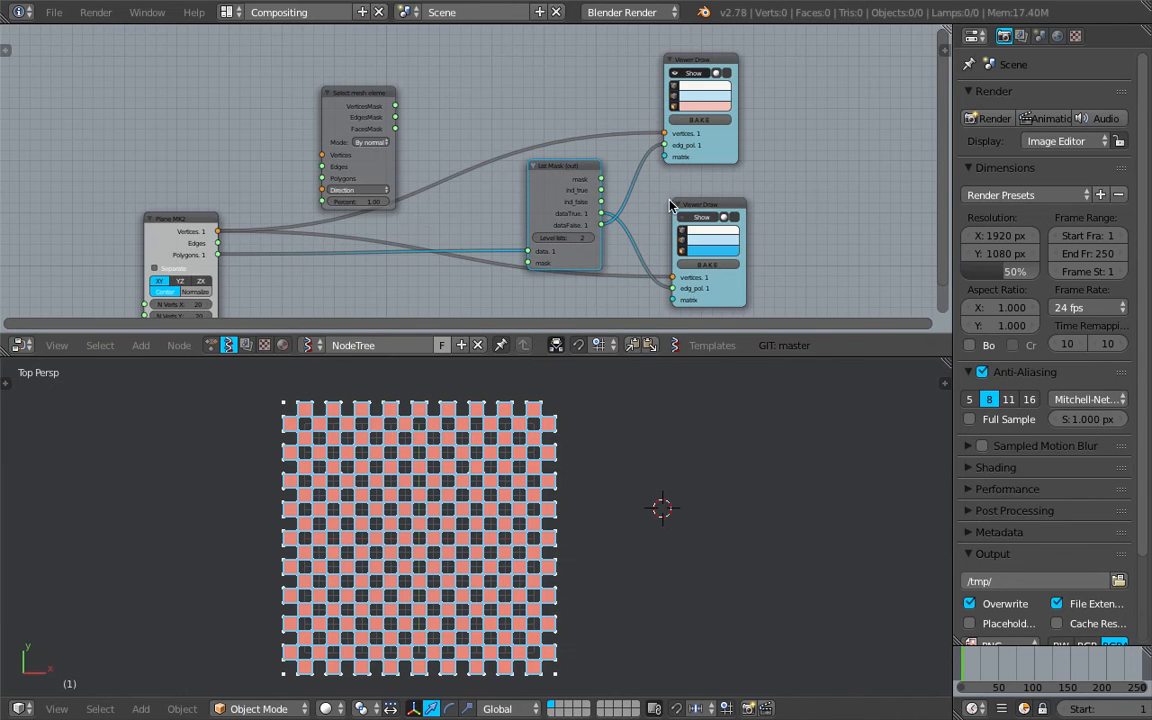
mouse_move(697, 203)
left_mouse_down()
mouse_move(746, 195)
mouse_move(817, 150)
left_mouse_up()
mouse_move(562, 164)
left_mouse_down()
mouse_move(565, 126)
mouse_move(535, 112)
left_mouse_up()
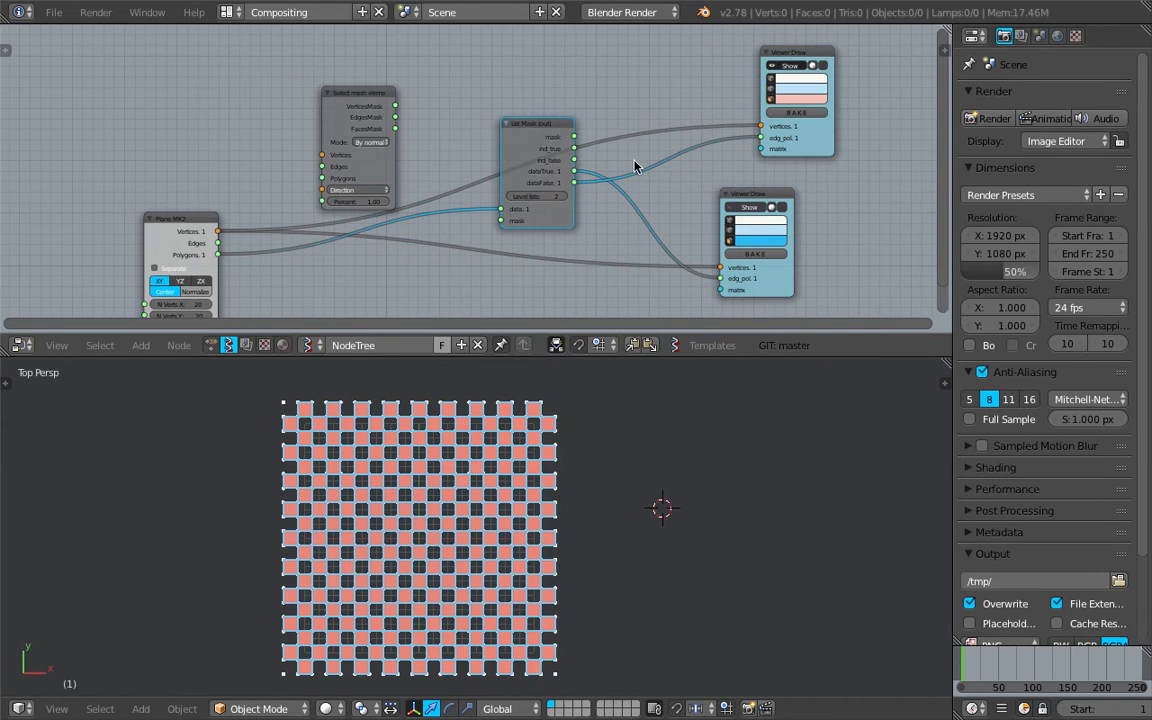
Add a Delete Loose node before the blue Viewer Draw node and connect the plane's vertices to it.
middle_click_drag(668, 165, 611, 154)
scroll(670, 146, "up", 1)
key("shift+a")
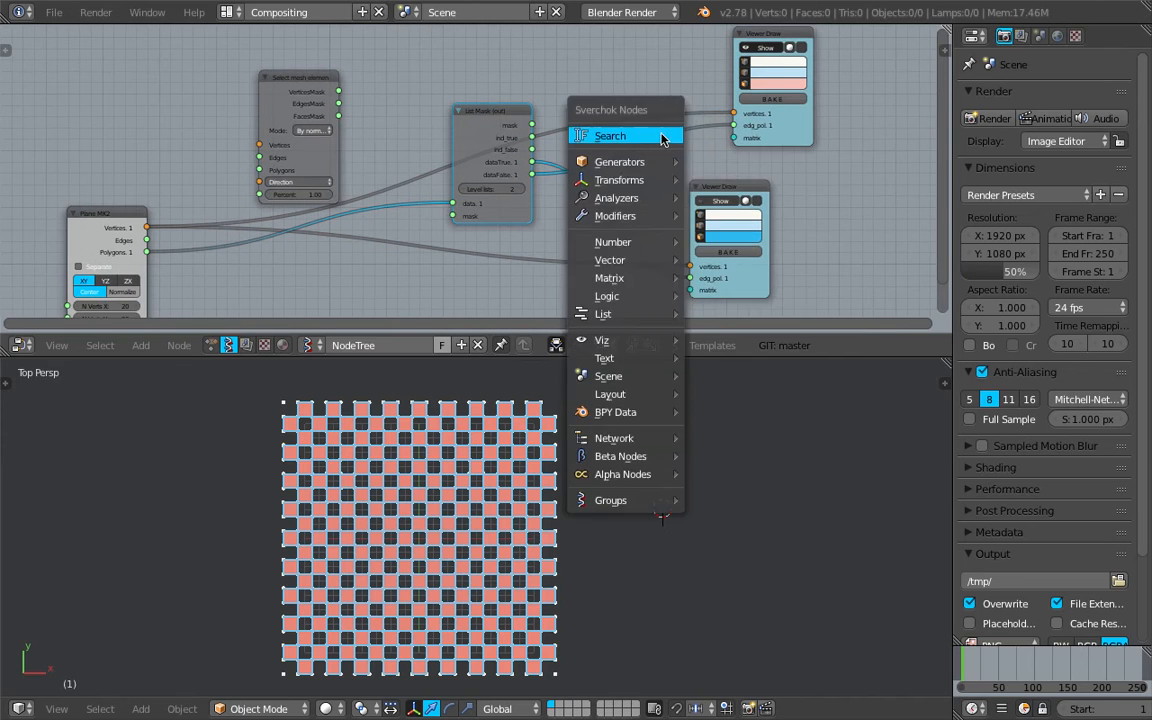
left_click(668, 134)
type("dele")
key("Return")
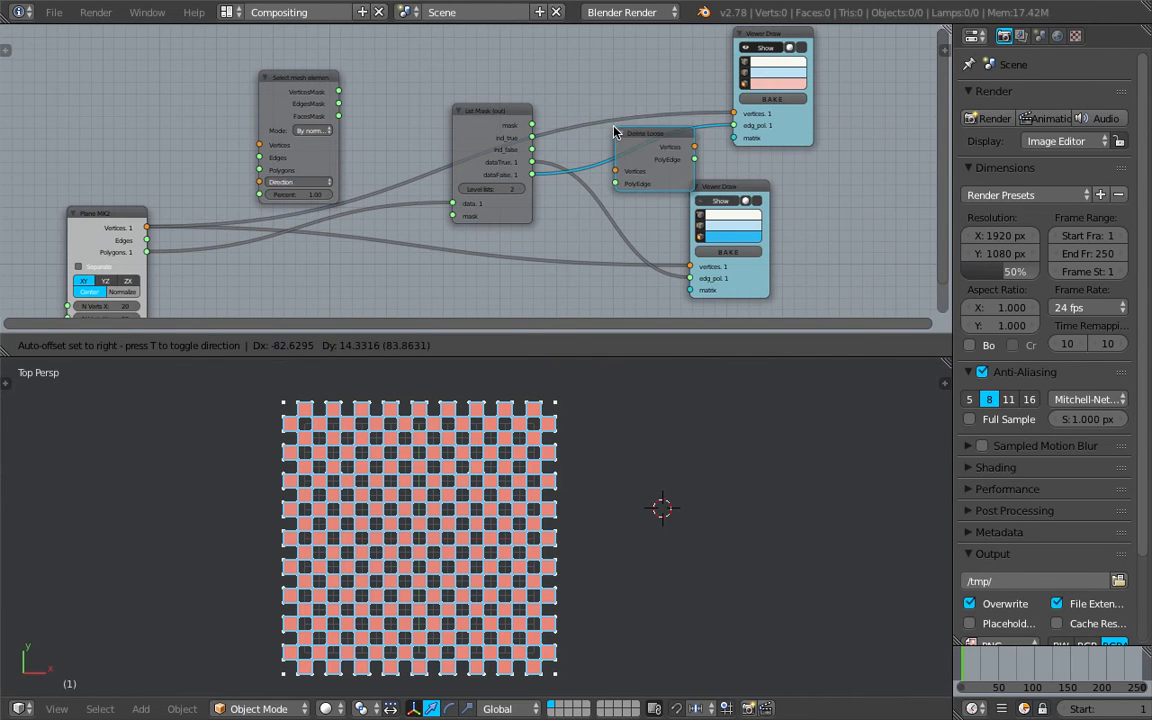
left_click(615, 190)
left_click_drag(499, 114, 437, 173)
left_click_drag(146, 227, 615, 233)
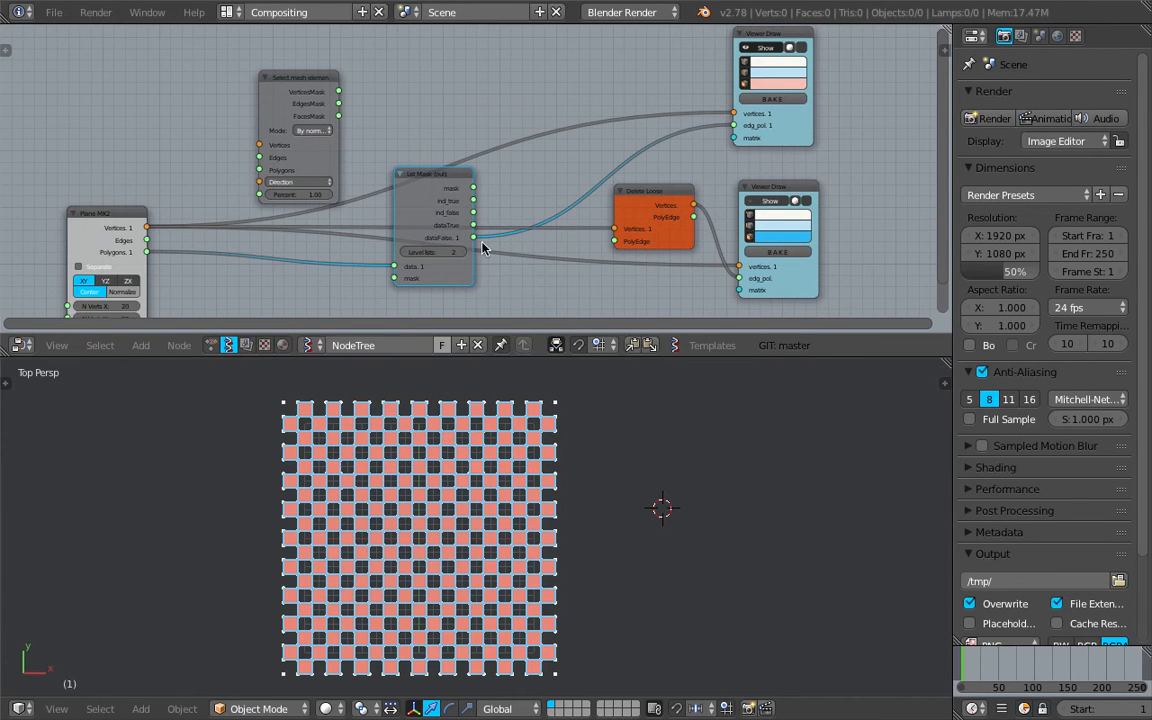
Move the List Mask, Select Mesh Elements and pink Viewer Draw nodes to clear room around the Delete Loose node.
mouse_move(461, 200)
left_mouse_down()
mouse_move(420, 212)
mouse_move(427, 103)
left_mouse_up()
left_click_drag(314, 80, 264, 43)
left_click_drag(808, 127, 800, 94)
scroll(522, 197, "up", 1, "shift")
mouse_move(421, 115)
left_mouse_down()
mouse_move(431, 72)
mouse_move(378, 93)
left_mouse_up()
scroll(315, 122, "up", 1)
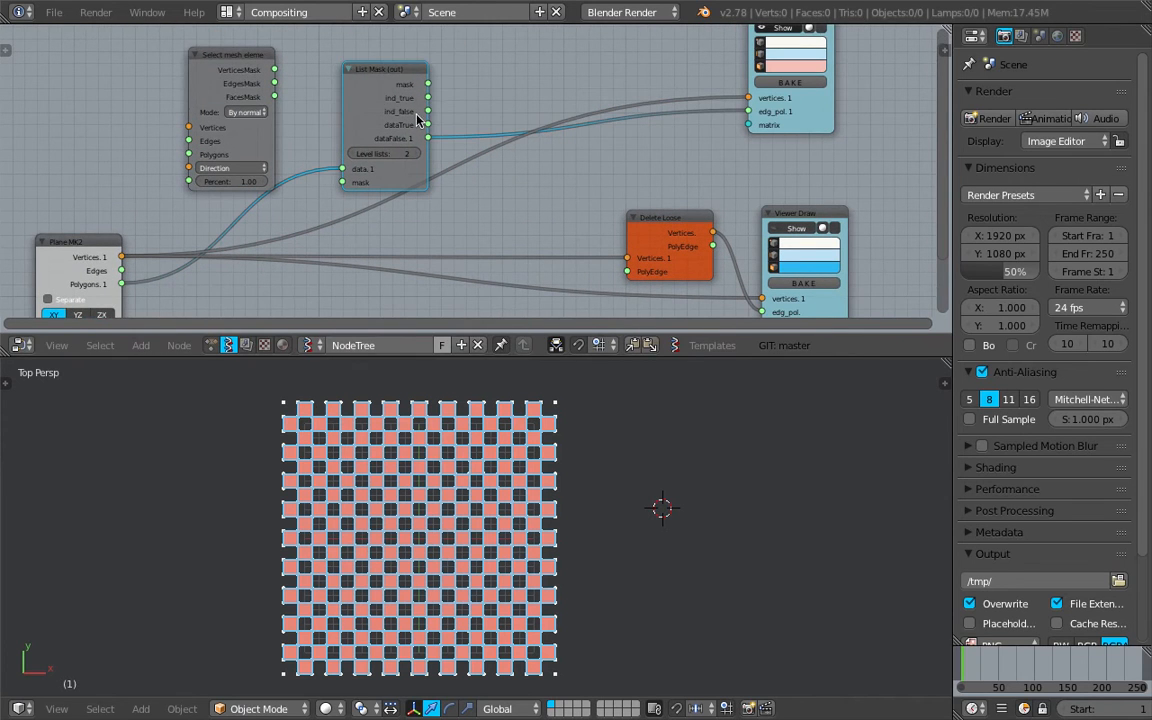
Connect List Mask's dataTrue to Delete Loose's PolyEdge and link both Delete Loose outputs to the pink Viewer Draw node.
left_click_drag(613, 214, 553, 164)
left_click_drag(429, 124, 570, 223)
left_click_drag(613, 183, 582, 179)
mouse_move(378, 96)
left_mouse_down()
mouse_move(394, 78)
mouse_move(388, 96)
left_mouse_up()
mouse_move(625, 185)
left_mouse_down()
mouse_move(663, 88)
mouse_move(748, 97)
mouse_move(666, 162)
mouse_move(748, 112)
left_mouse_up()
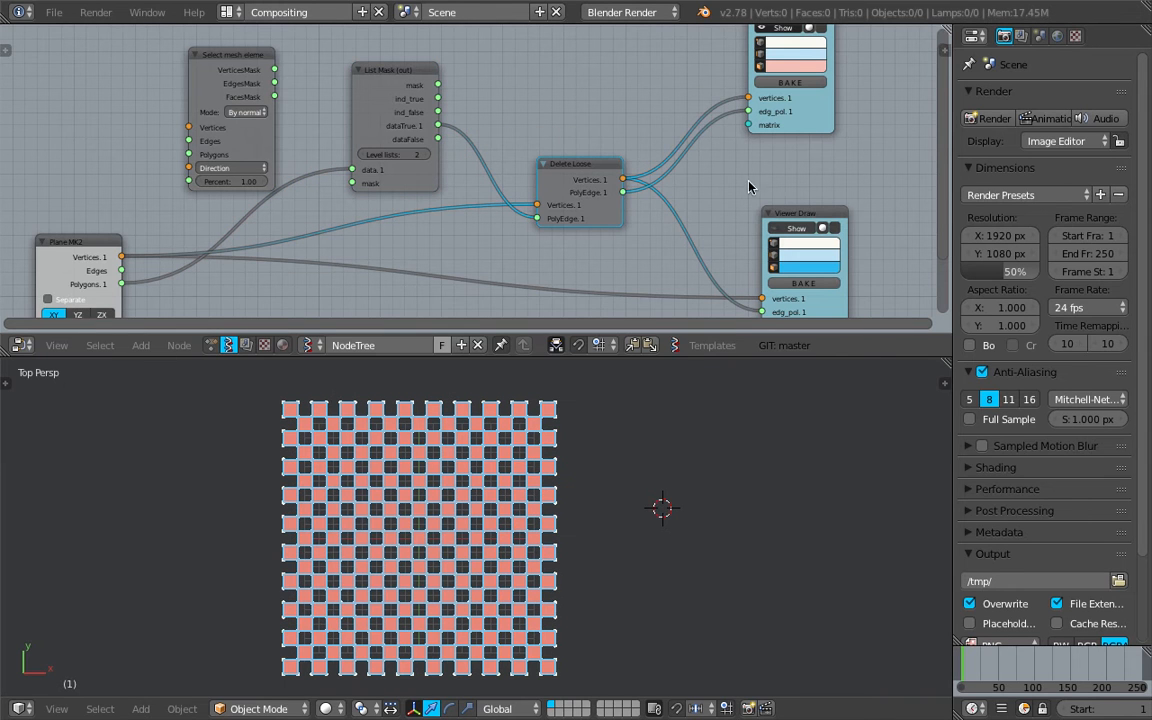
Raise the blue Viewer Draw, Delete Loose and List Mask nodes in the layout and save over the existing file.
scroll(688, 231, "down", 1)
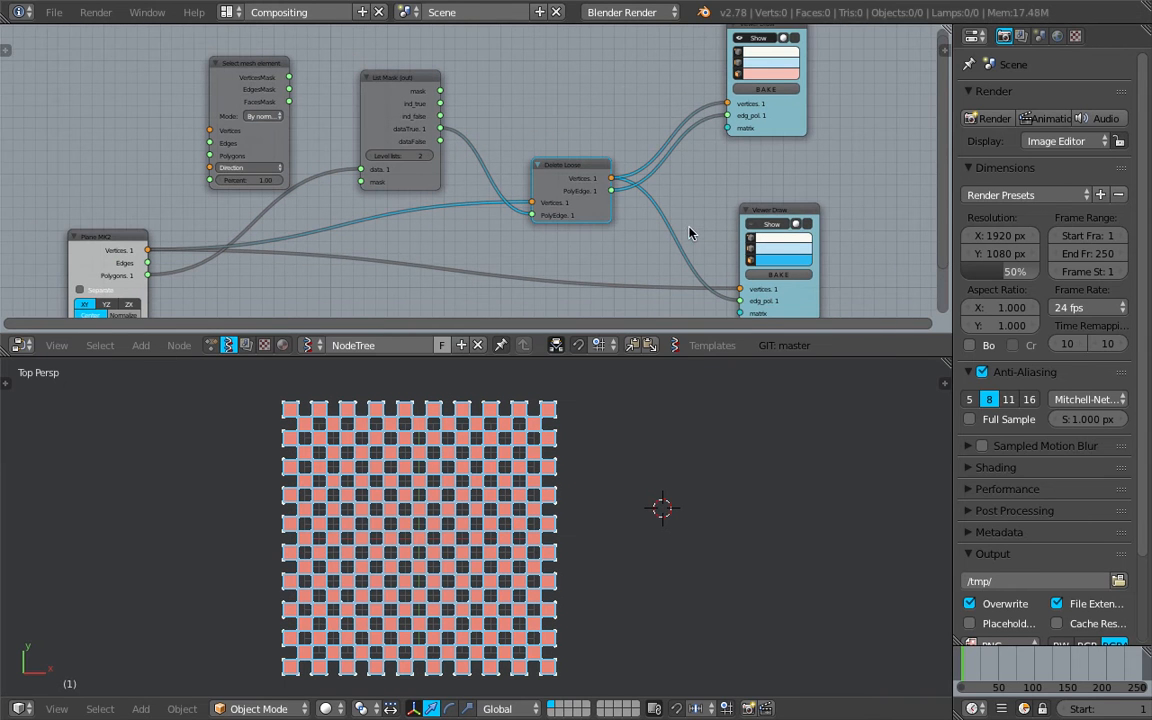
left_click_drag(762, 213, 761, 189)
key("ctrl+s")
left_click(743, 190)
left_click_drag(577, 166, 573, 126)
left_click_drag(400, 77, 397, 54)
left_click_drag(554, 127, 553, 118)
Duplicate the List Mask node and place the copy below the original, fed by the plane's vertices.
left_click(396, 57)
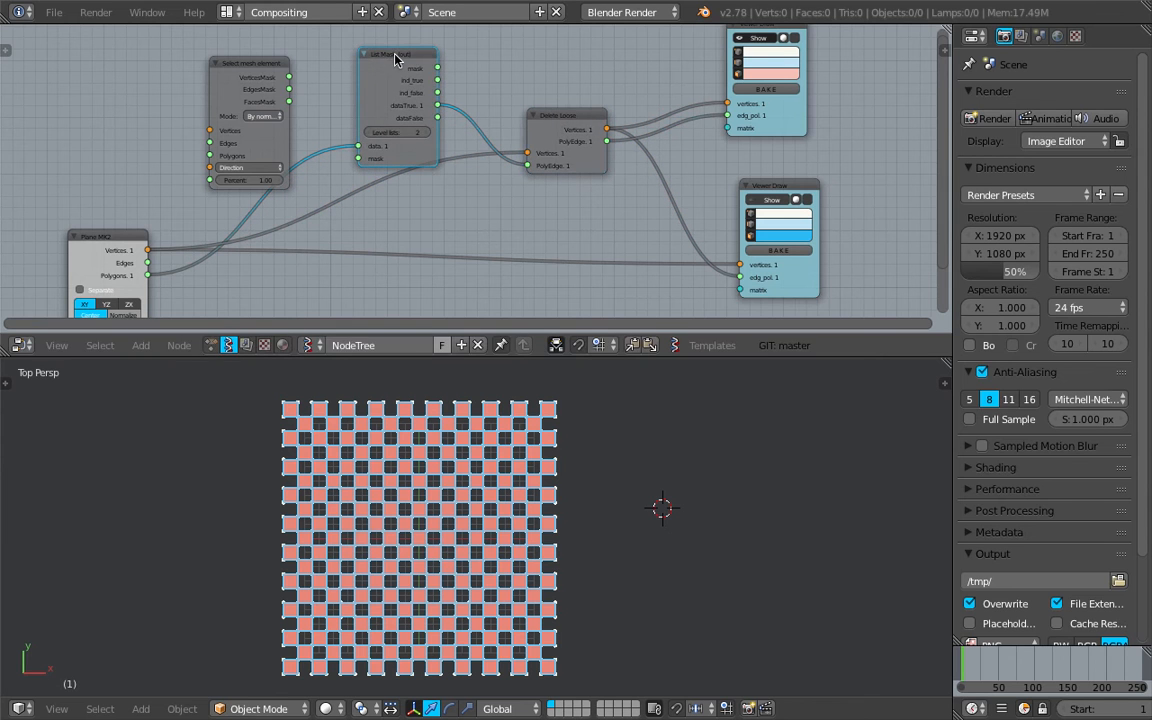
key("shift+d")
left_click(395, 238)
middle_click_drag(397, 237, 419, 191)
scroll(385, 206, "down", 1)
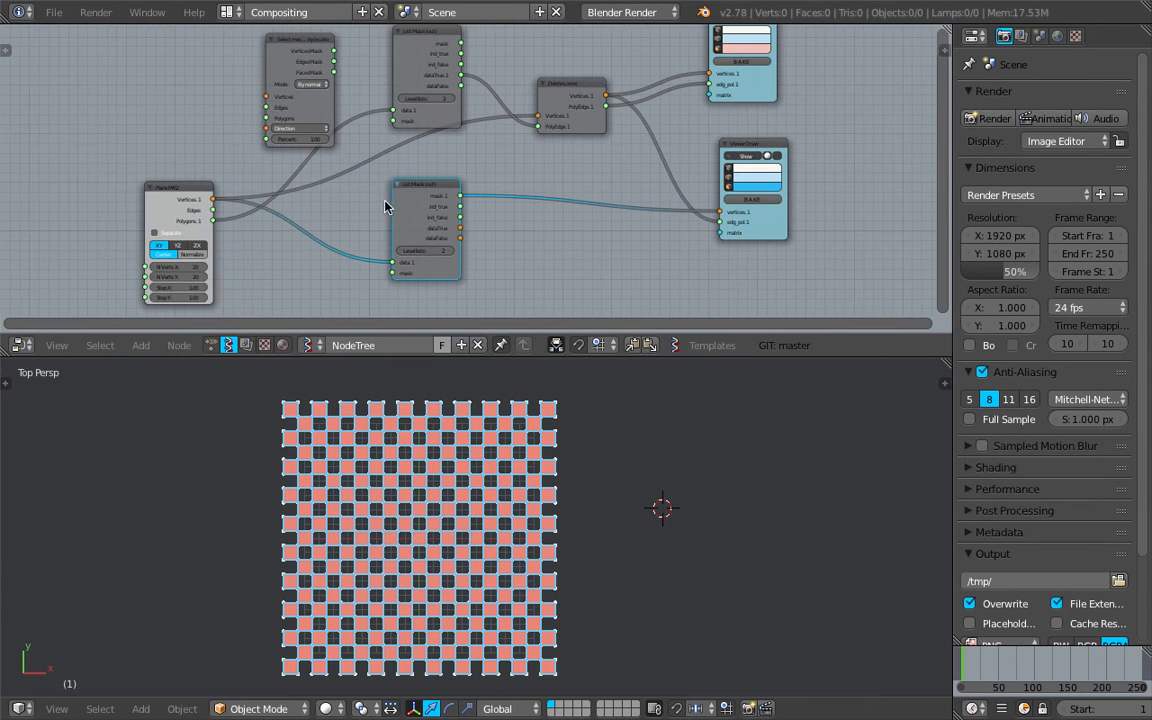
left_click_drag(416, 212, 424, 209)
left_click_drag(214, 201, 306, 194)
left_click_drag(443, 181, 438, 206)
Duplicate the Delete Loose node below the original and connect the plane's vertices to the copy.
left_click(566, 93)
key("shift+d")
left_click_drag(216, 200, 506, 187)
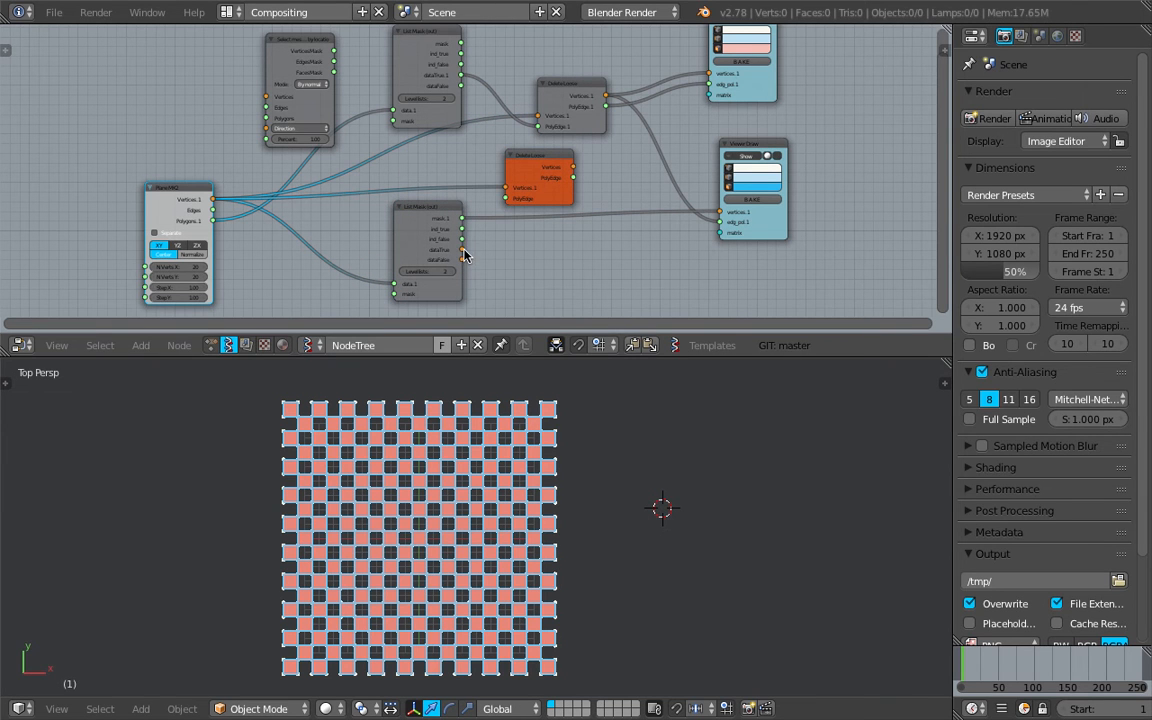
Connect the second List Mask's dataFalse to the copied Delete Loose node and link its outputs to the blue Viewer Draw node.
left_click_drag(463, 260, 506, 198)
left_click_drag(574, 167, 719, 212)
mouse_move(574, 179)
left_mouse_down()
mouse_move(719, 222)
mouse_move(579, 202)
left_mouse_up()
middle_click_drag(709, 165, 701, 208)
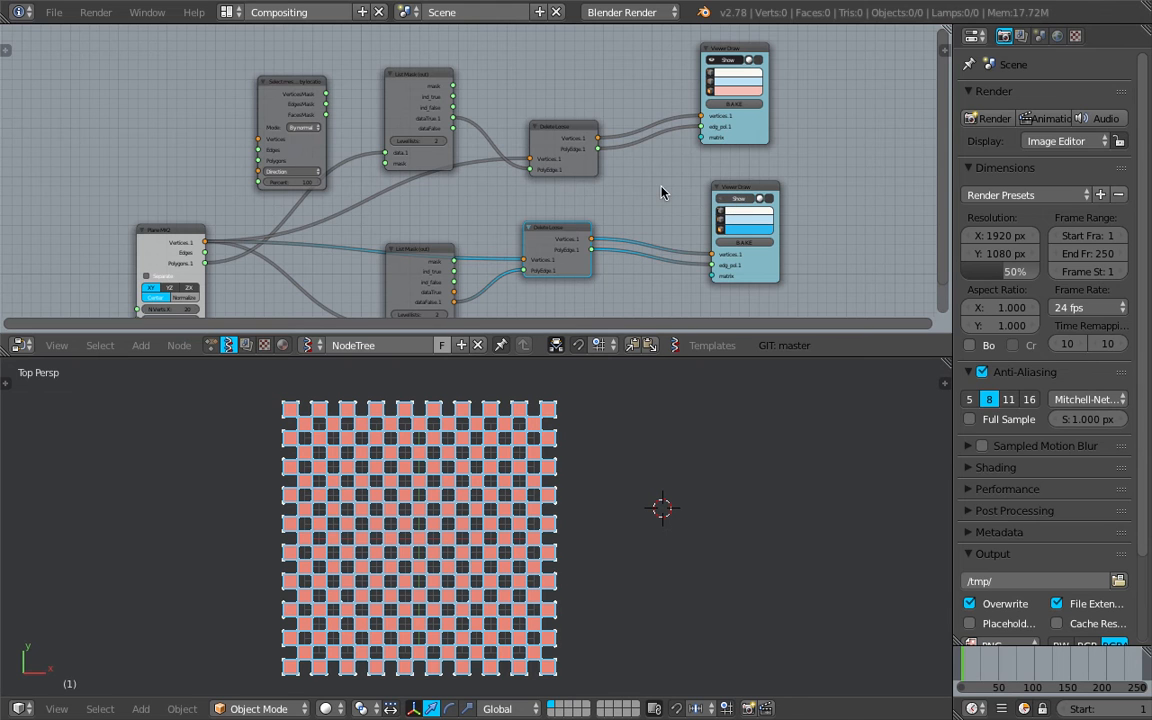
mouse_move(712, 195)
left_mouse_down()
mouse_move(692, 193)
mouse_move(684, 207)
left_mouse_up()
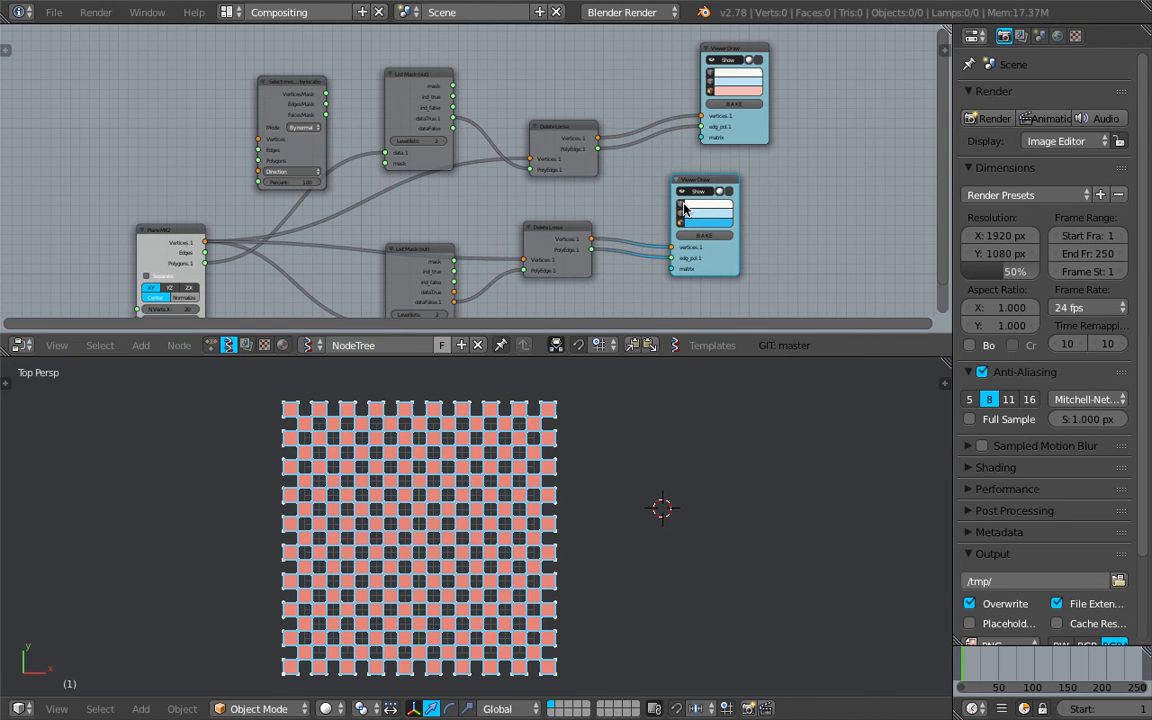
Show both the pink and blue Viewer Draw previews and save over the existing file.
left_click(719, 59)
left_click(719, 59)
left_click(699, 195)
key("ctrl+s")
left_click(570, 204)
Tidy the positions of the lower Delete Loose and List Mask nodes and save over the existing file again.
left_click_drag(549, 234, 559, 222)
left_click_drag(430, 257, 436, 275)
middle_click_drag(445, 209, 458, 148)
key("ctrl+s")
left_click(450, 194)
scroll(604, 218, "up", 1)
key("ctrl+s")
left_click(604, 213)
middle_click_drag(555, 200, 521, 201)
middle_click_drag(618, 148, 602, 208)
Bake the cleaned pink checker pattern to a mesh object and move it beside the grid, about 20 units along X.
left_click(783, 107)
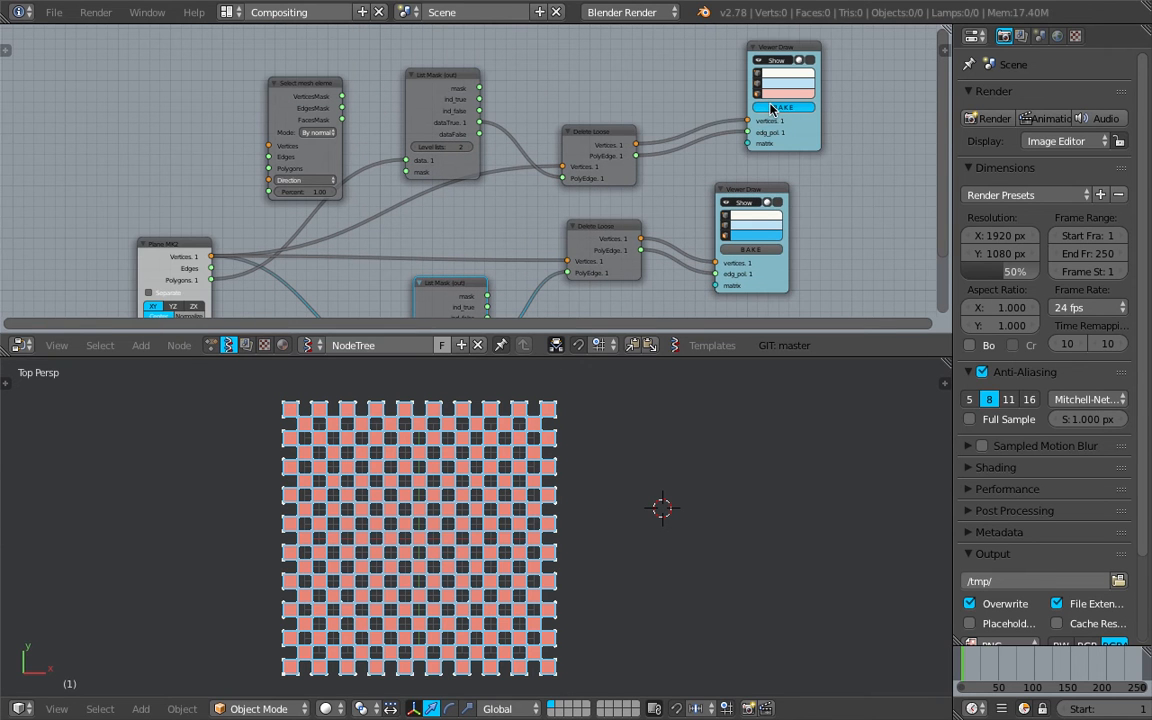
key("g")
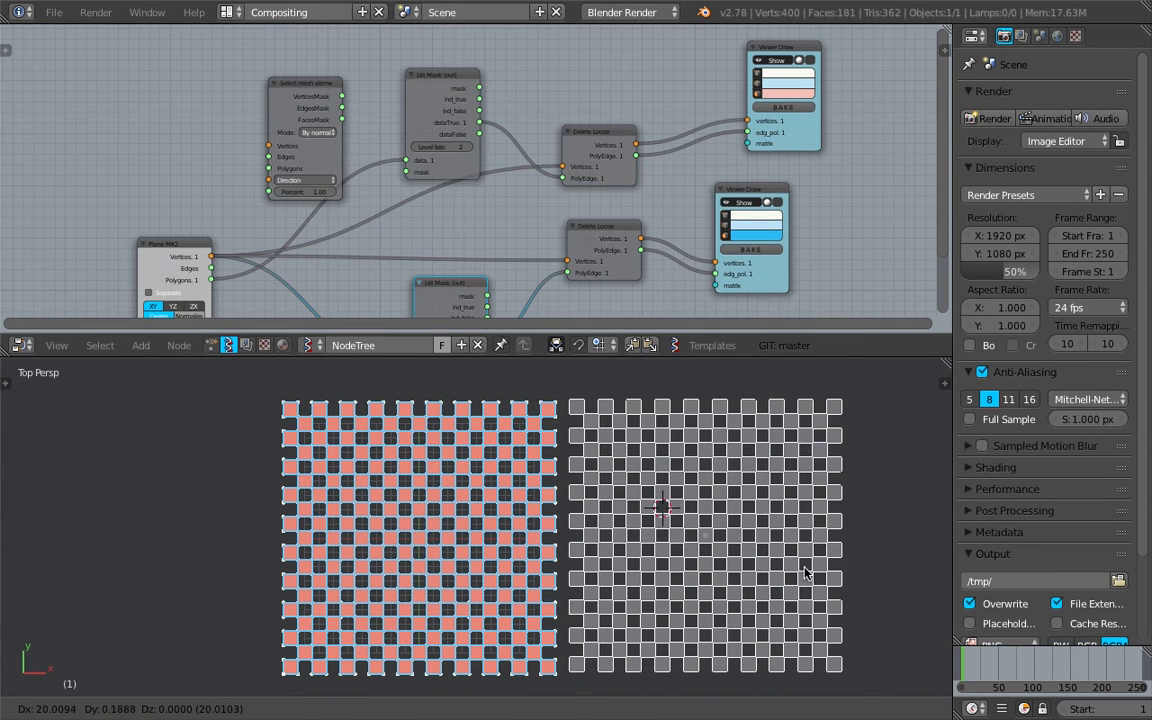
left_click(808, 571)
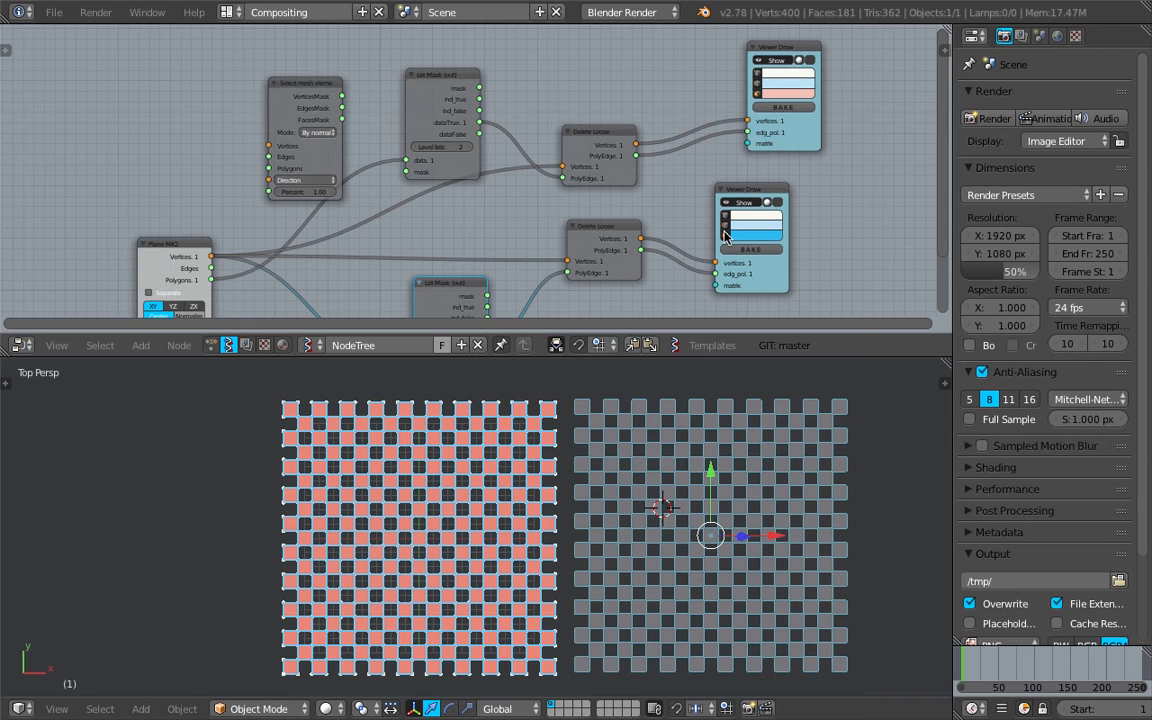
Check the Terminal window for Sverchok errors about the blue branch and return to Blender.
key("ctrl+Left")
key("ctrl+Right")
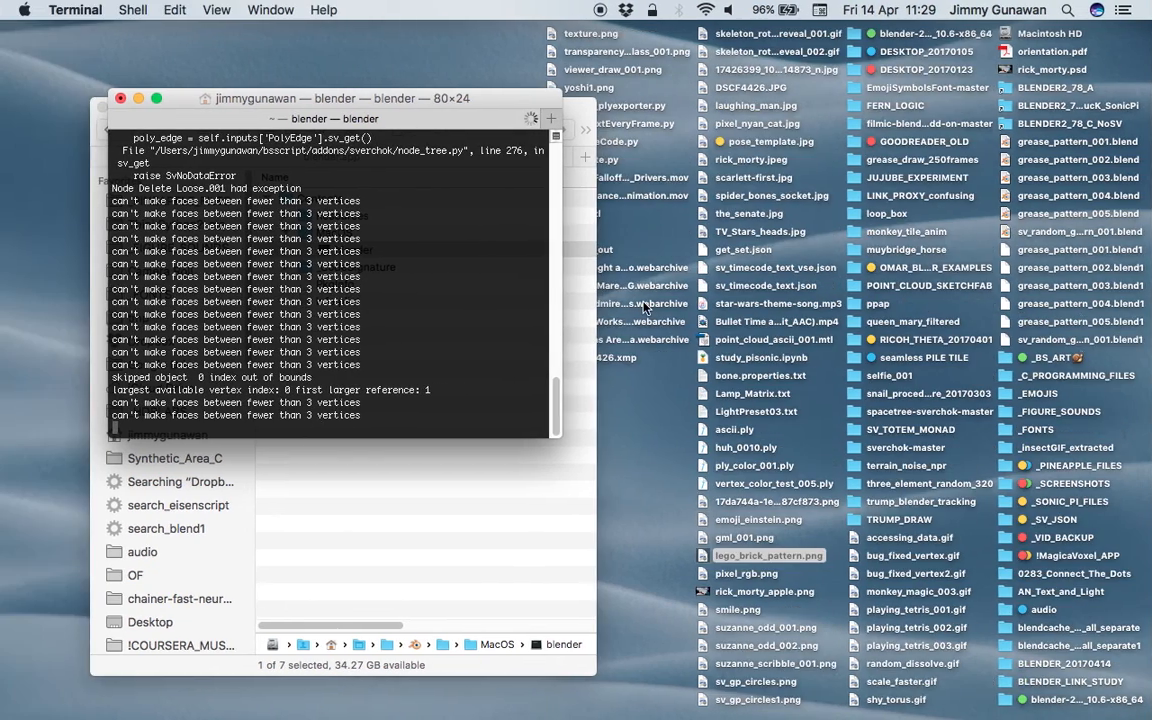
key("ctrl+Right")
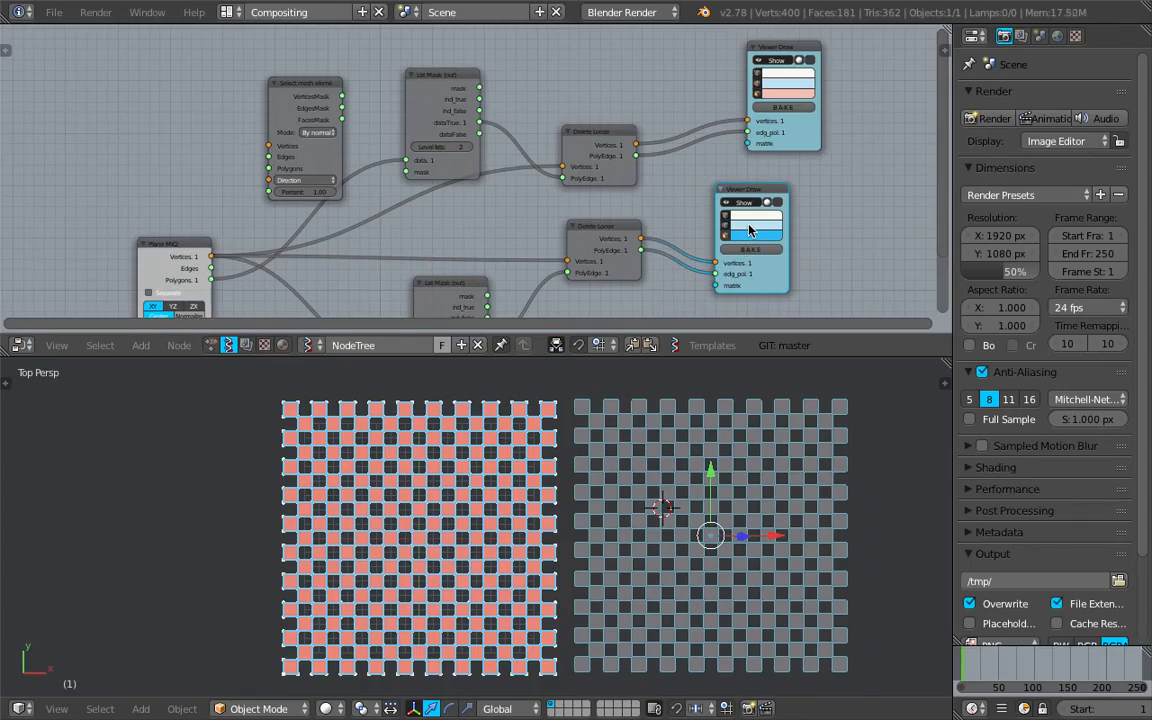
key("ctrl+Left")
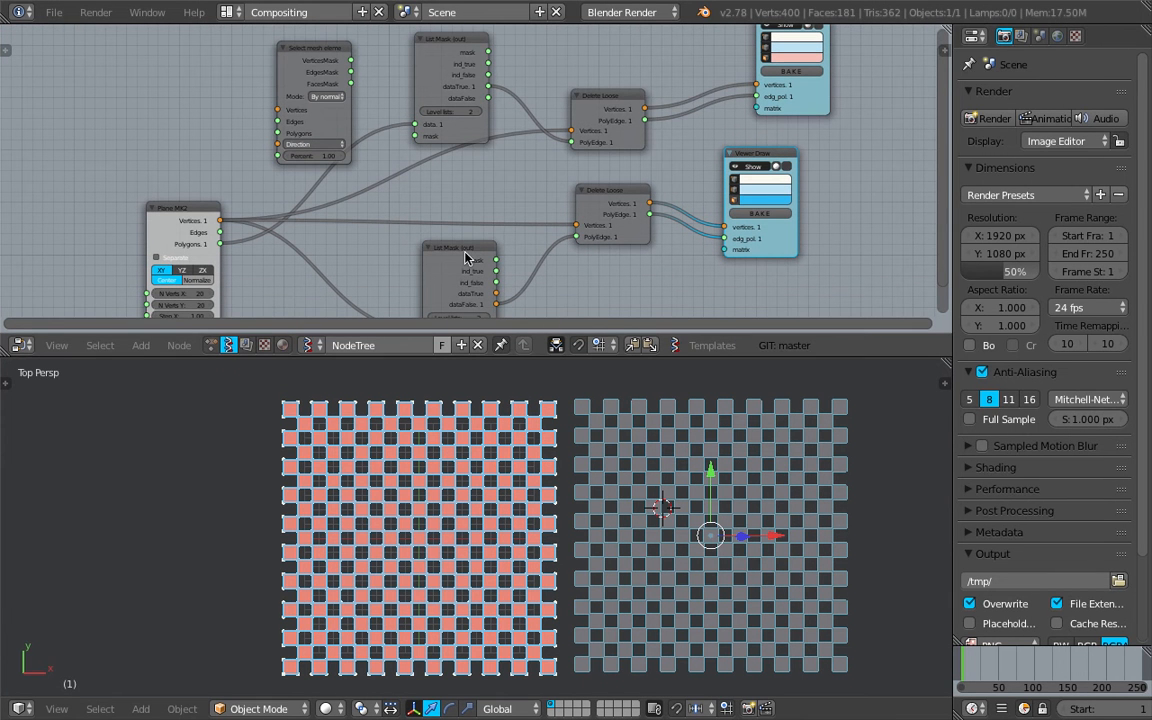
Delete the second List Mask node, the second Delete Loose node and the blue Viewer Draw node.
left_click_drag(465, 258, 439, 258)
left_click(438, 258)
middle_click_drag(438, 258, 420, 180)
left_click_drag(204, 183, 215, 200)
left_click(447, 228)
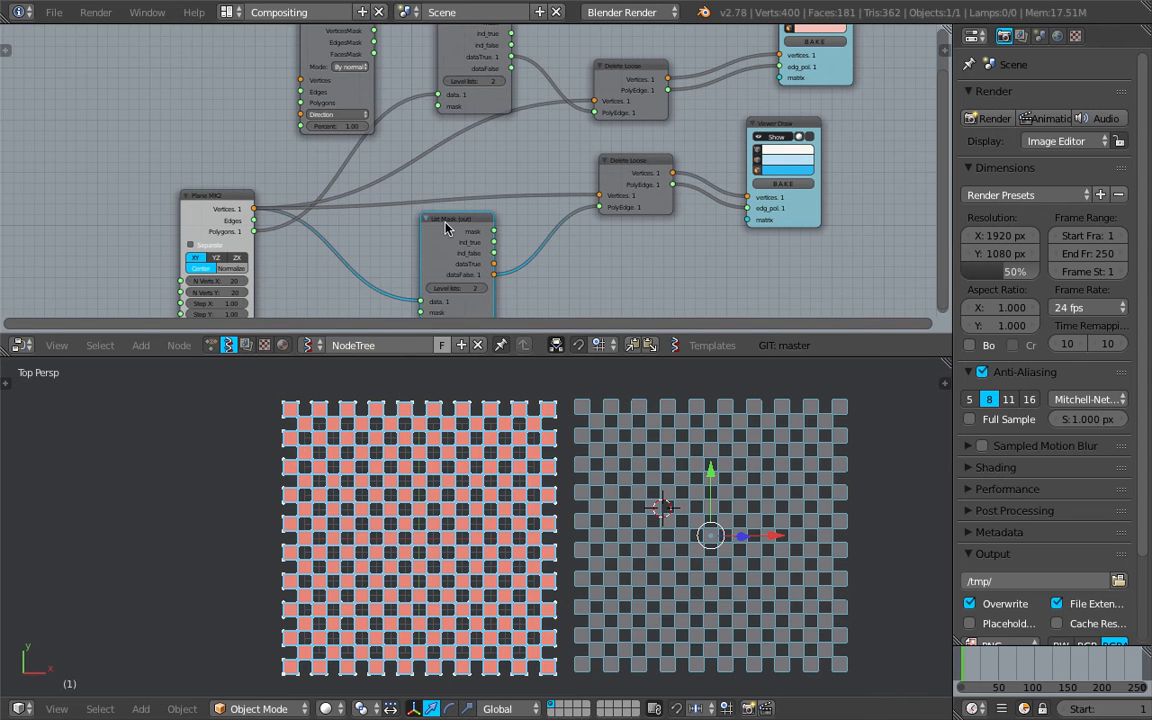
key("x")
left_click(631, 167)
key("x")
mouse_move(740, 130)
middle_mouse_down()
mouse_move(711, 167)
mouse_move(724, 173)
middle_mouse_up()
left_click(749, 168)
key("x")
Feed the Delete Loose node's PolyEdge input from List Mask's dataFalse output instead of dataTrue.
left_click_drag(772, 74, 722, 126)
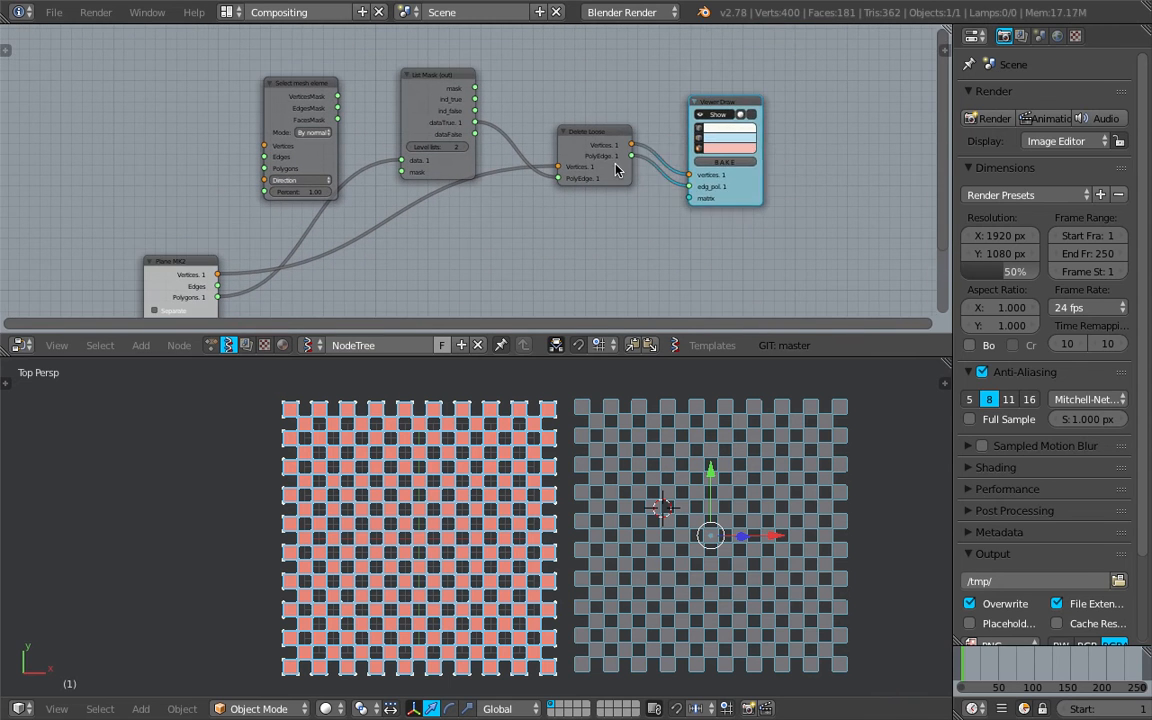
scroll(553, 152, "up", 1)
scroll(553, 152, "up", 1)
left_click_drag(477, 124, 491, 139)
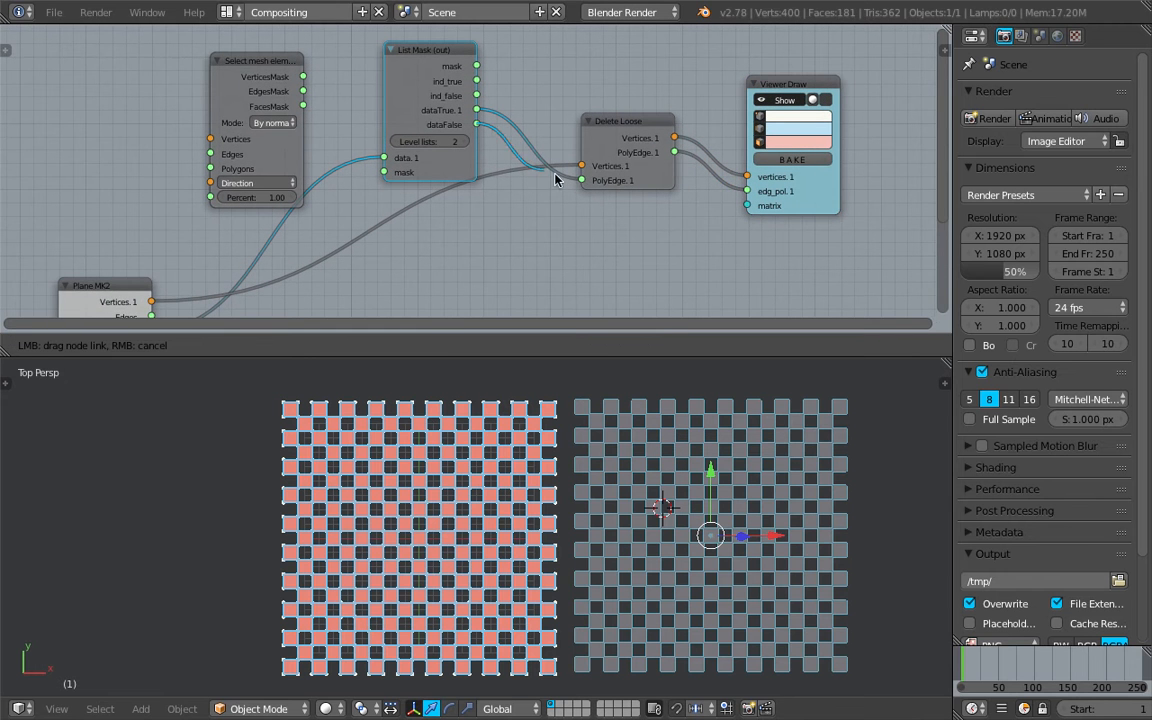
left_click_drag(557, 180, 581, 181)
Bake the inverted checker pattern to a mesh object and move it to the negative X side of the grid.
left_click(770, 165)
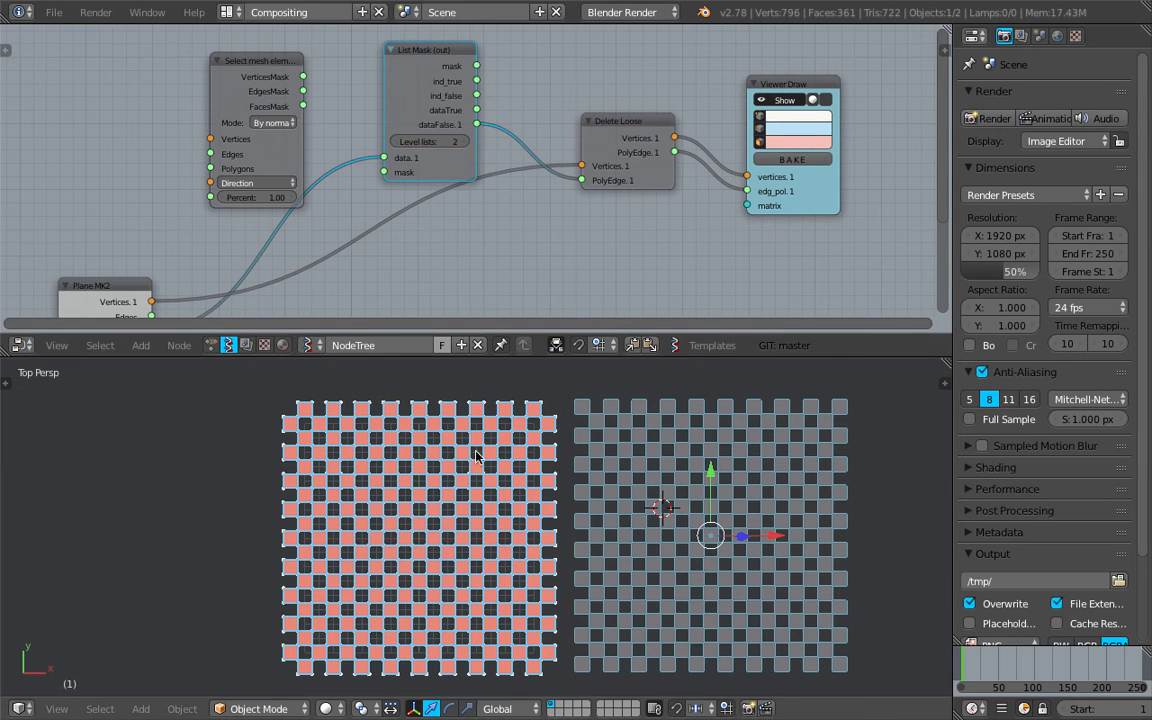
key("g")
left_click(248, 463)
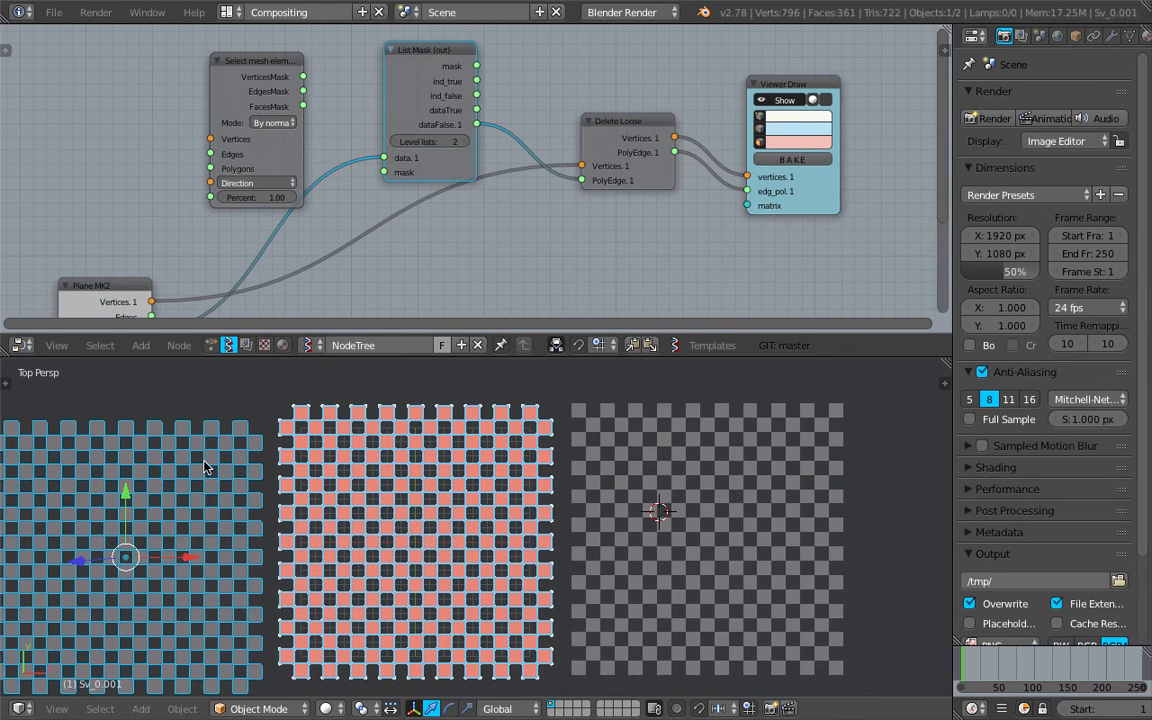
scroll(474, 135, "down", 1)
Tidy the positions of the Plane MK2 and List Mask nodes and save over the existing file.
left_click_drag(290, 110, 227, 98)
key("ctrl+s")
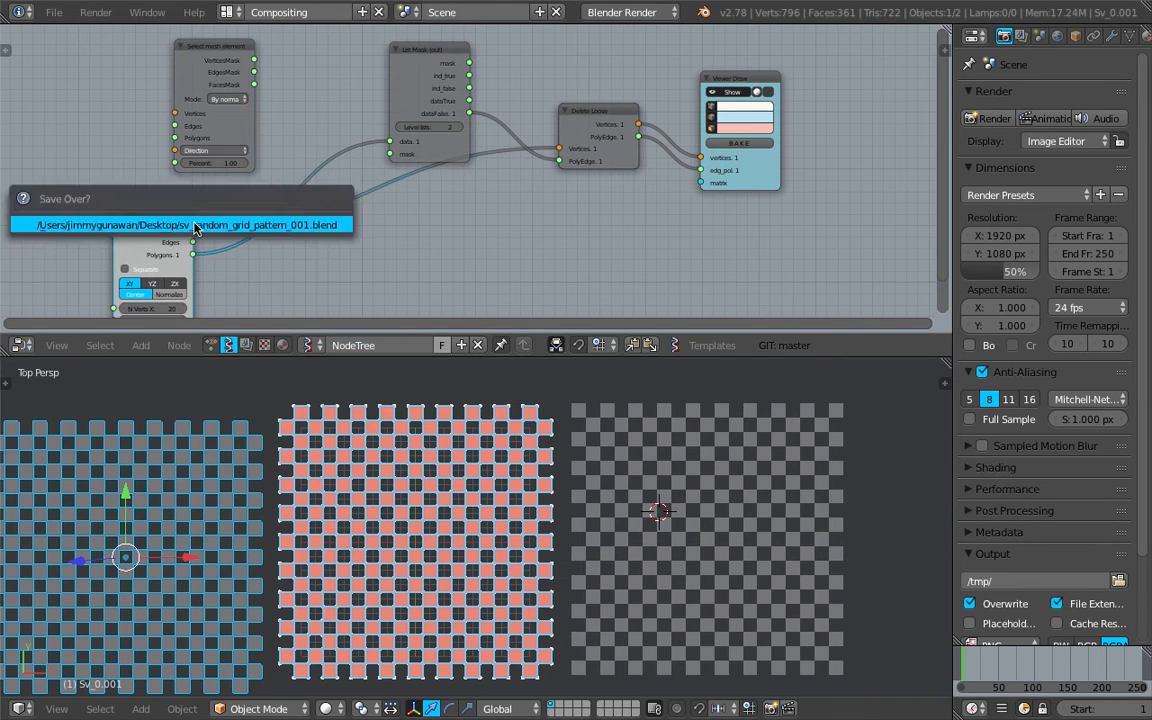
left_click(158, 226)
scroll(445, 150, "up", 2)
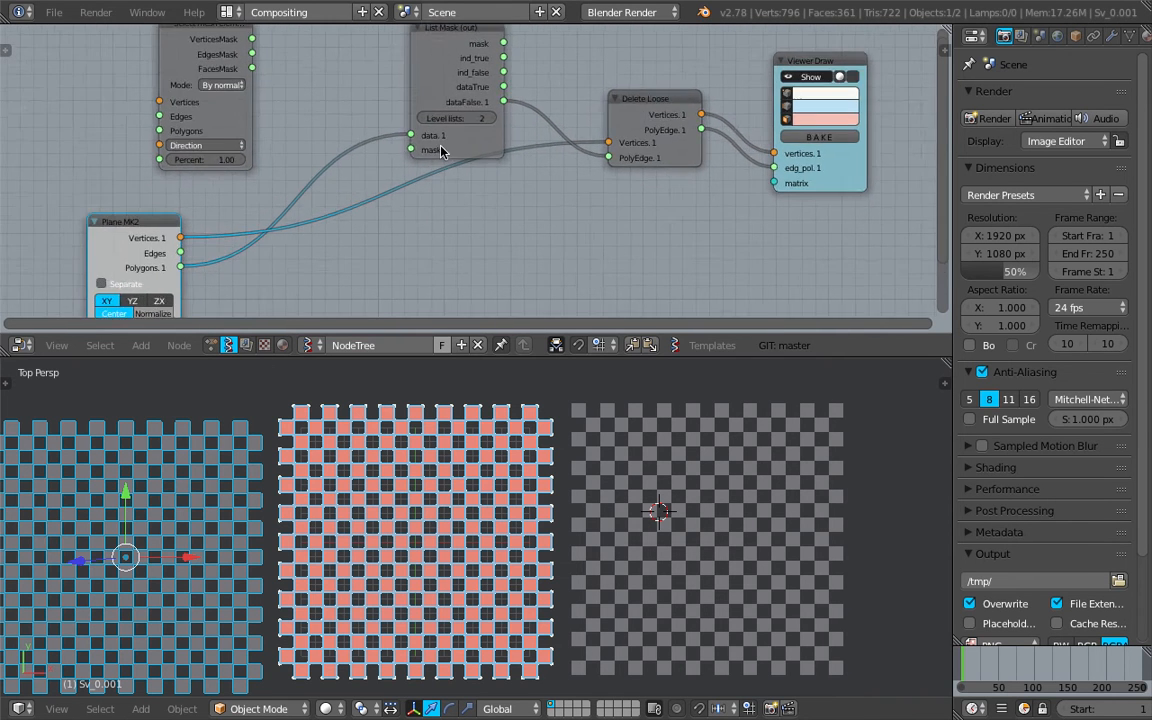
scroll(440, 155, "up", 1)
left_click_drag(437, 229, 485, 226)
scroll(473, 229, "down", 1)
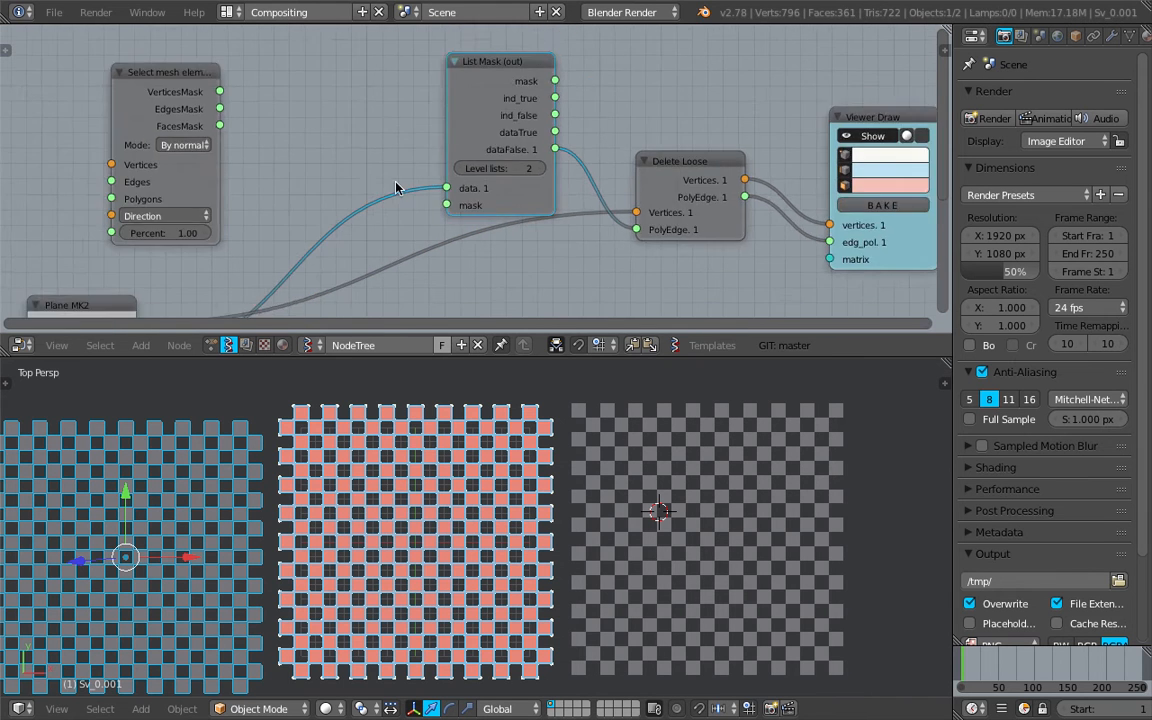
middle_click_drag(473, 229, 614, 262)
Delete both baked checker mesh objects from the scene and save over the existing file.
scroll(579, 497, "down", 1)
key("a")
key("a")
key("x")
left_click(527, 489)
key("ctrl+s")
left_click(620, 492)
scroll(484, 140, "down", 2)
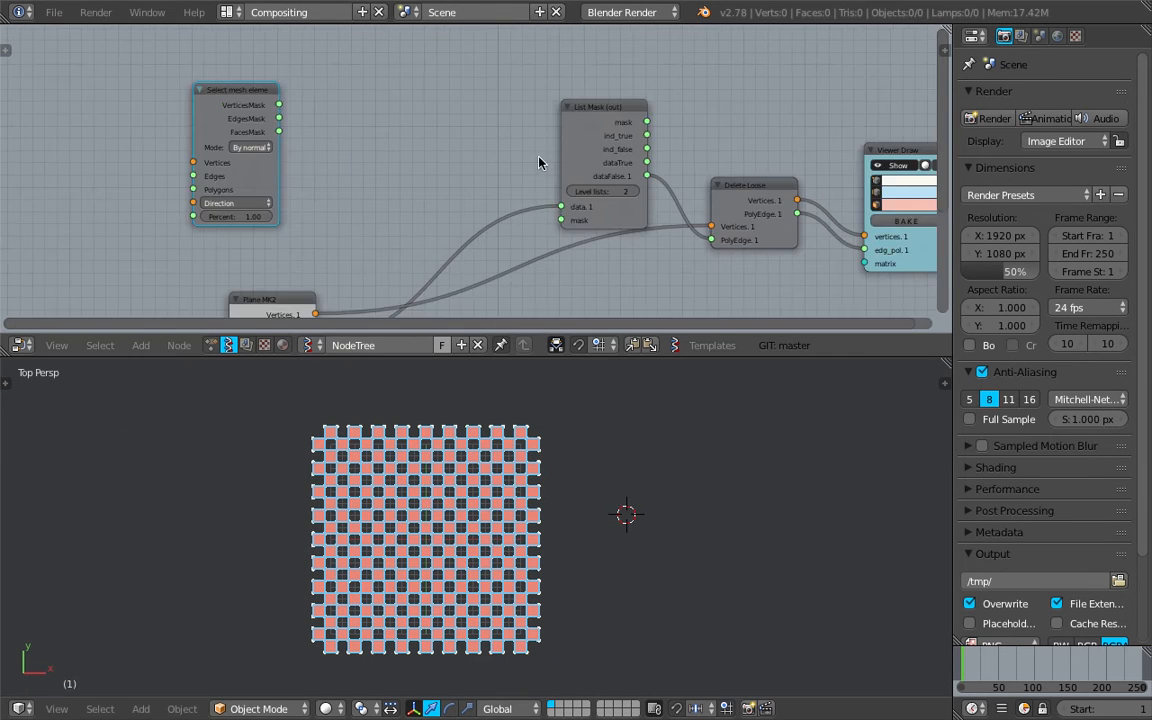
Add a Random Num Gen node between the Select mesh element and List Mask nodes.
scroll(416, 126, "up", 1)
mouse_move(416, 126)
middle_mouse_down()
mouse_move(470, 140)
mouse_move(390, 125)
middle_mouse_up()
scroll(392, 122, "up", 1)
scroll(390, 123, "up", 1, "shift")
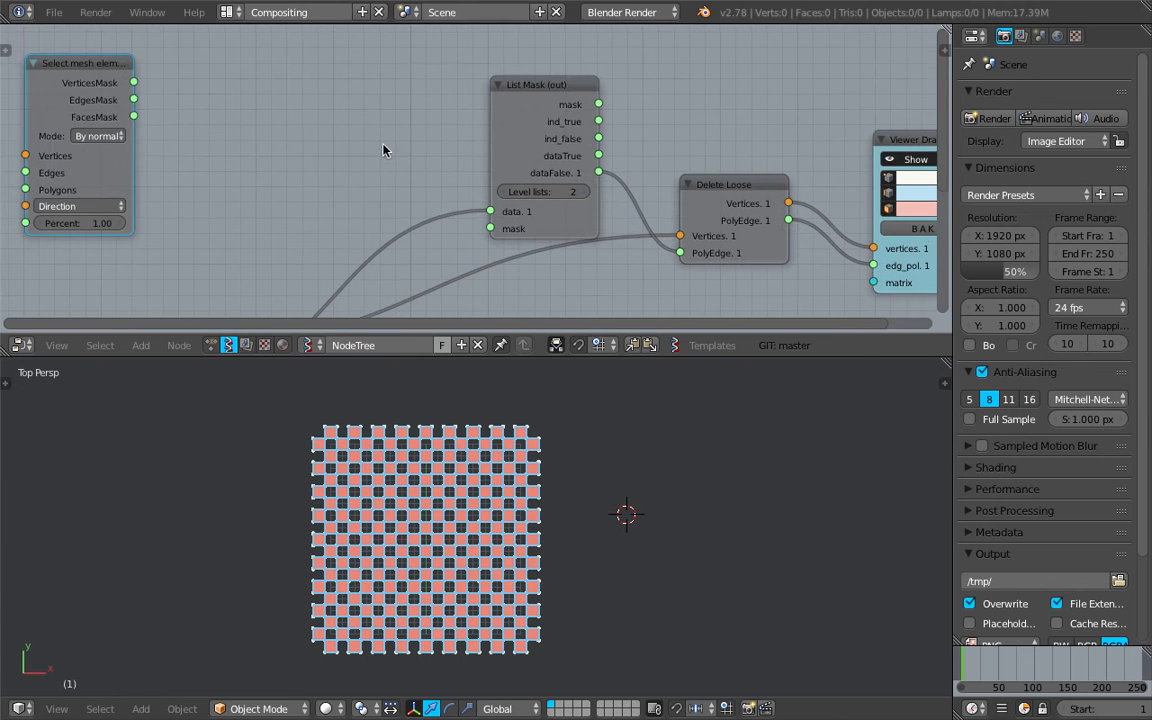
key("shift+a")
left_click(306, 121)
type("random n")
key("Return")
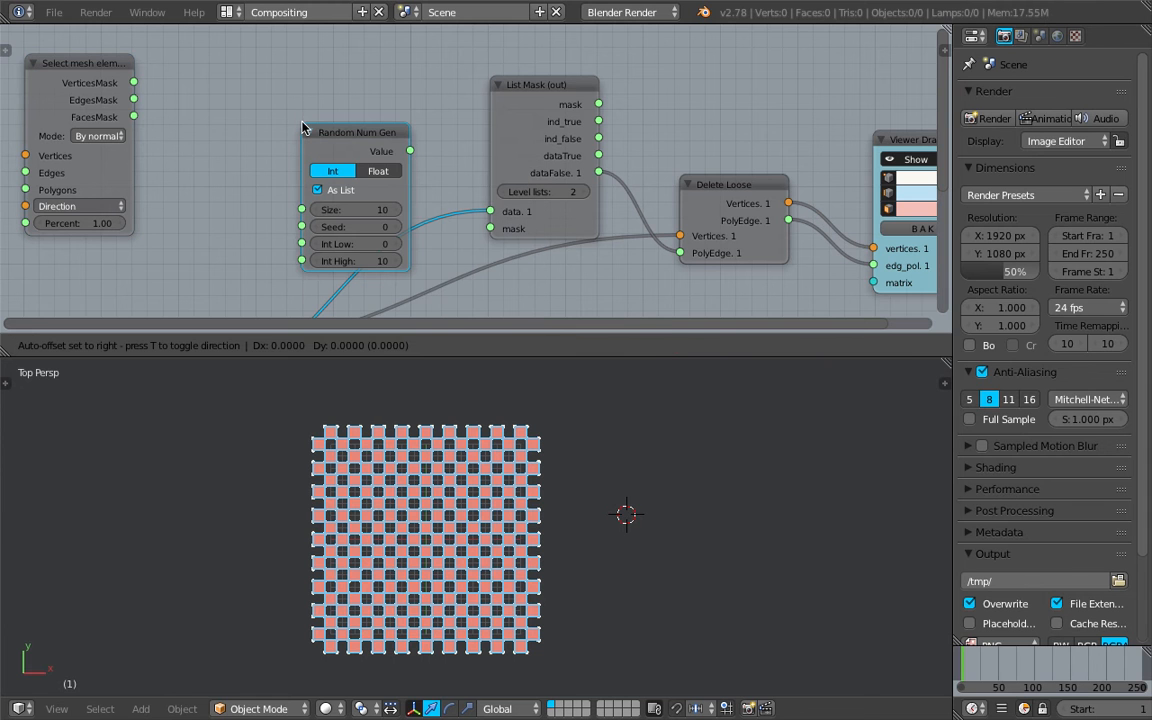
left_click(262, 88)
middle_click_drag(492, 525, 512, 507, "shift")
scroll(478, 300, "down", 2)
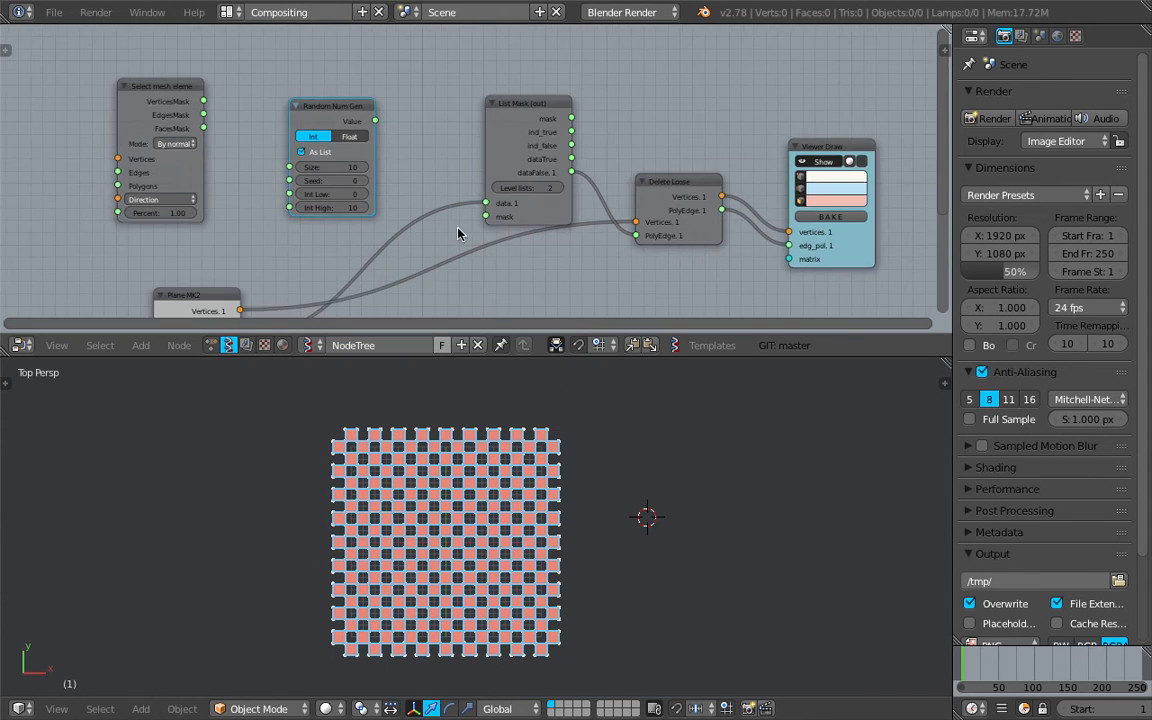
Save over the existing file and move the Select mesh element and Plane MK2 nodes to make room.
middle_click_drag(463, 231, 535, 181)
scroll(296, 206, "up", 1)
key("ctrl+s")
left_click(170, 207)
middle_click_drag(298, 113, 312, 185)
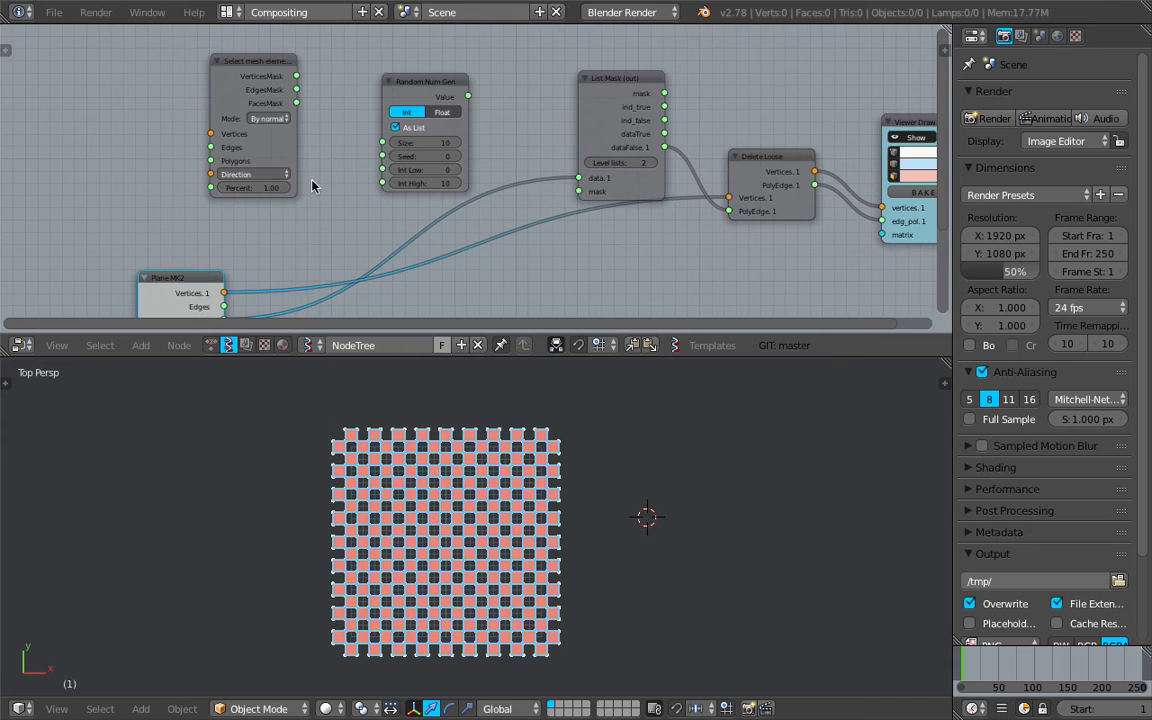
left_click_drag(246, 108, 141, 85)
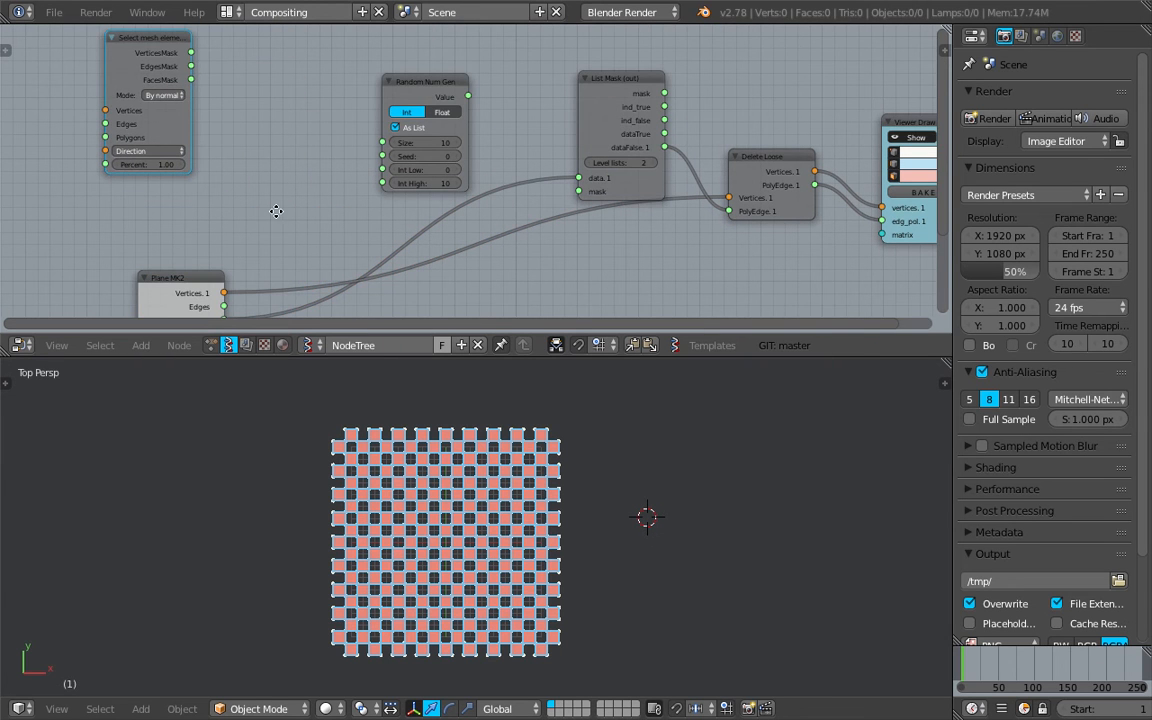
middle_click_drag(531, 171, 556, 129)
left_click_drag(205, 237, 183, 222)
Add a List Length node beside Plane MK2 and connect the plane's Polygons output to its Data input.
key("shift+a")
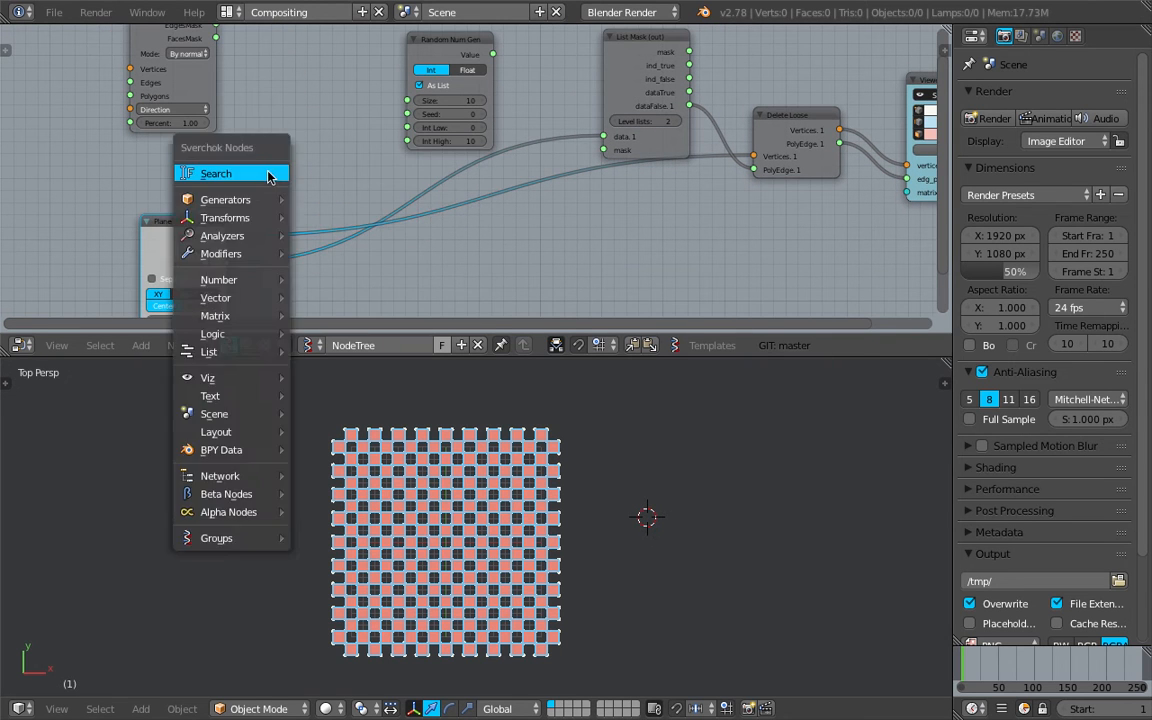
left_click(266, 172)
type("list len")
key("Return")
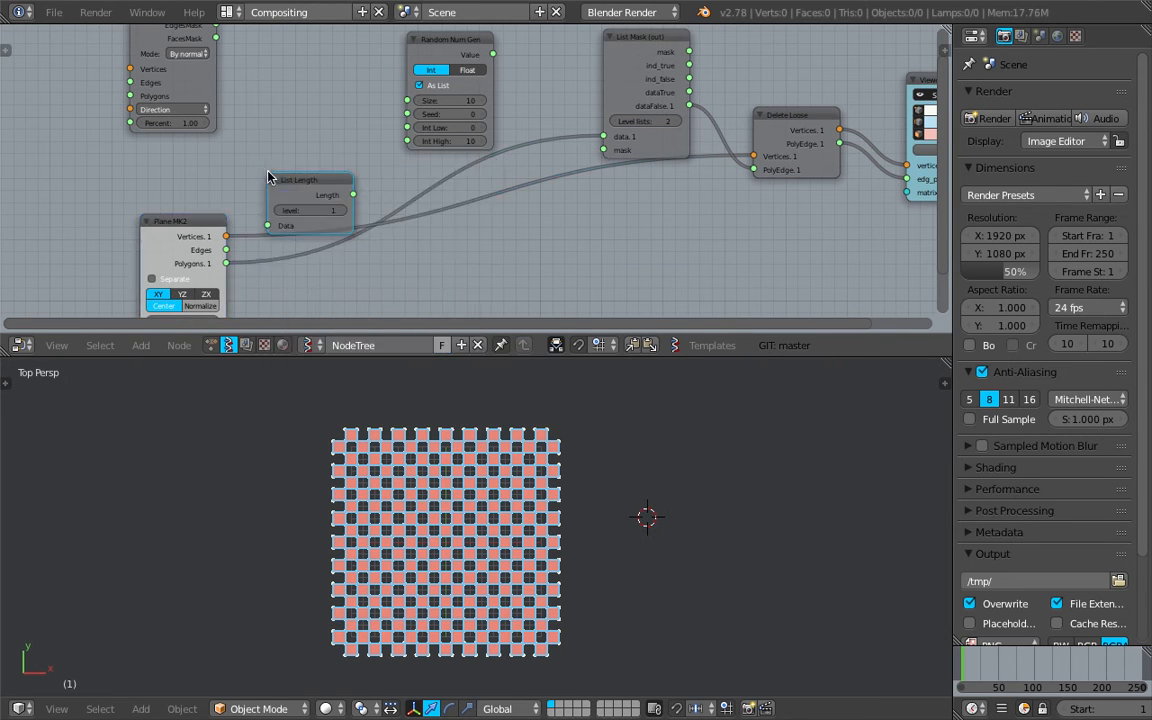
left_click(277, 154)
left_click_drag(227, 261, 277, 200)
Inspect the List Length output with a temporary Stethoscope MK2 node and delete that node.
key("space")
type("ste")
key("Return")
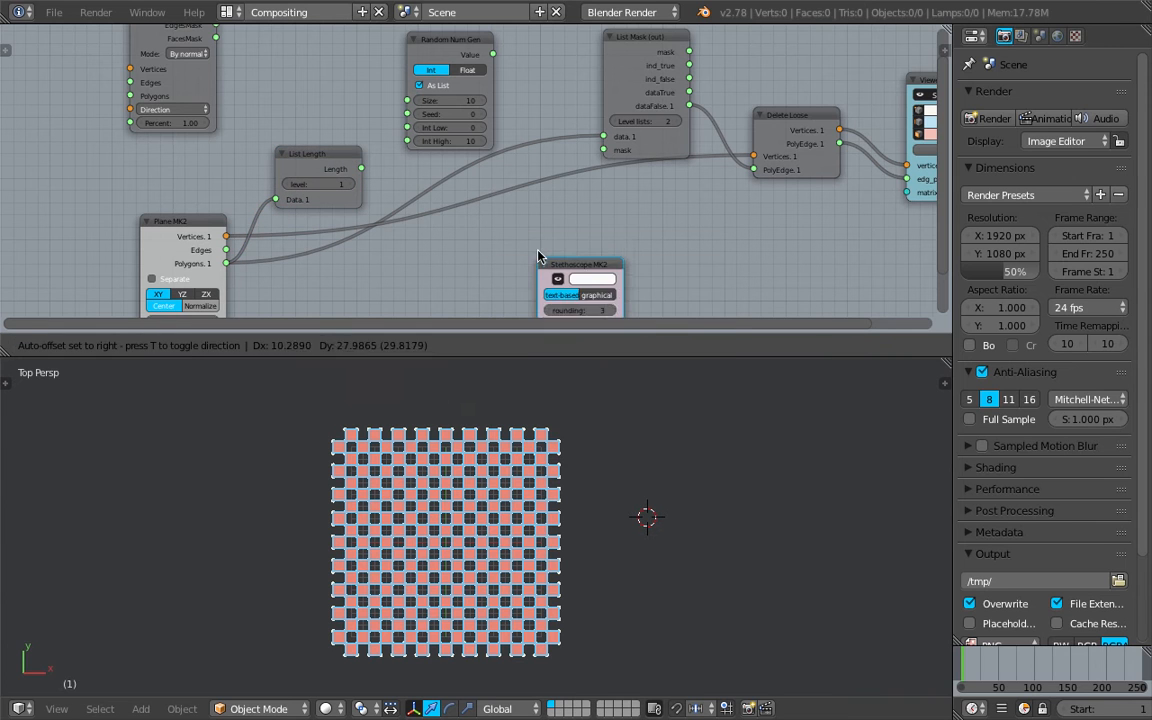
left_click(538, 228)
left_click_drag(361, 168, 532, 316)
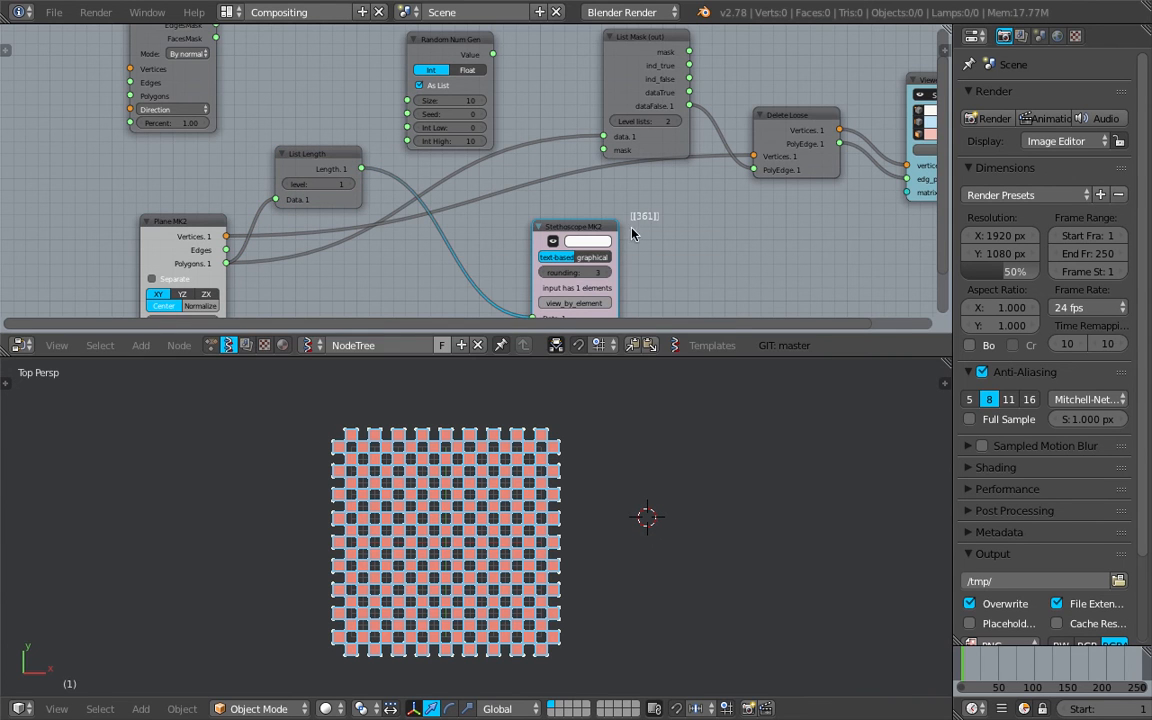
scroll(641, 236, "up", 1)
key("x")
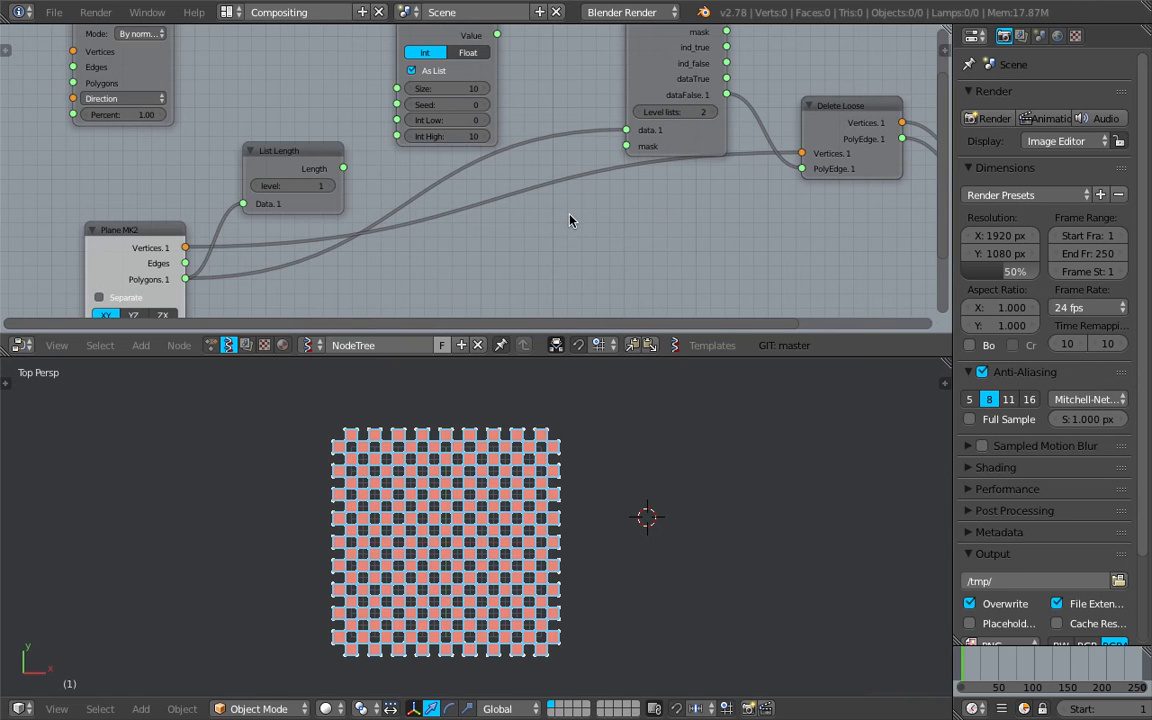
Connect List Length's Length output to the Size input of Random Num Gen.
middle_click_drag(571, 217, 565, 305)
left_click_drag(350, 259, 356, 257)
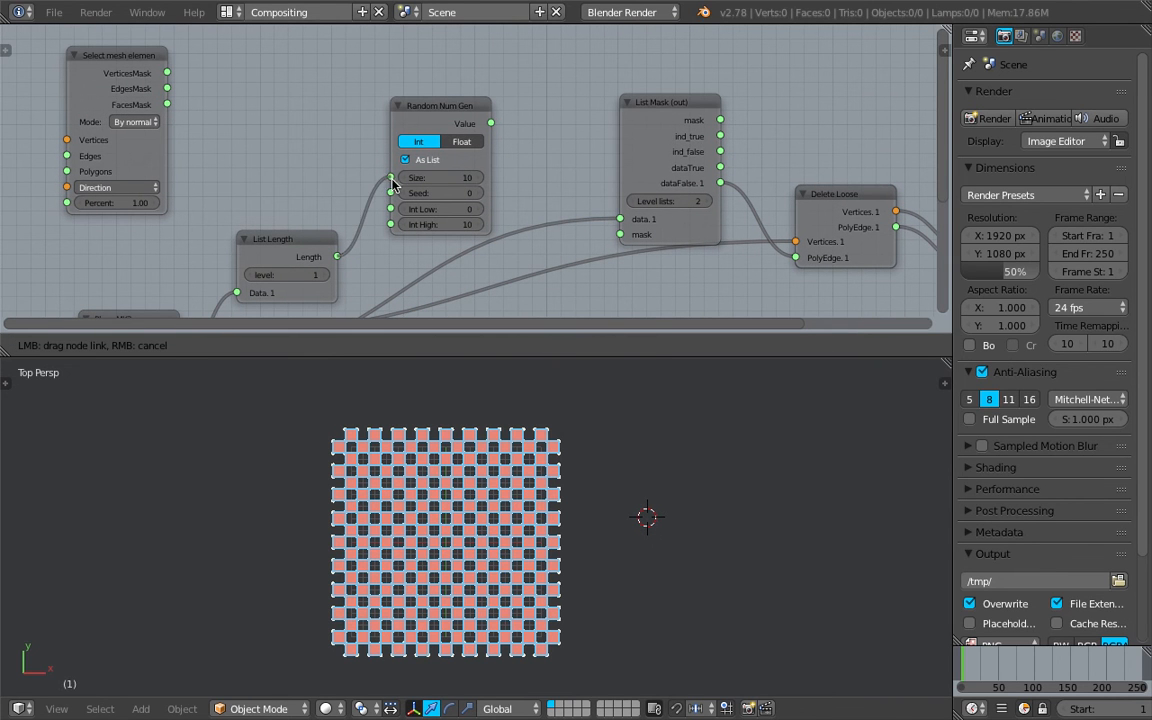
left_click_drag(390, 178, 391, 178)
Move Random Num Gen up slightly, set its Int High to 1 and save the file.
left_click_drag(445, 121, 428, 95)
scroll(418, 76, "up", 1)
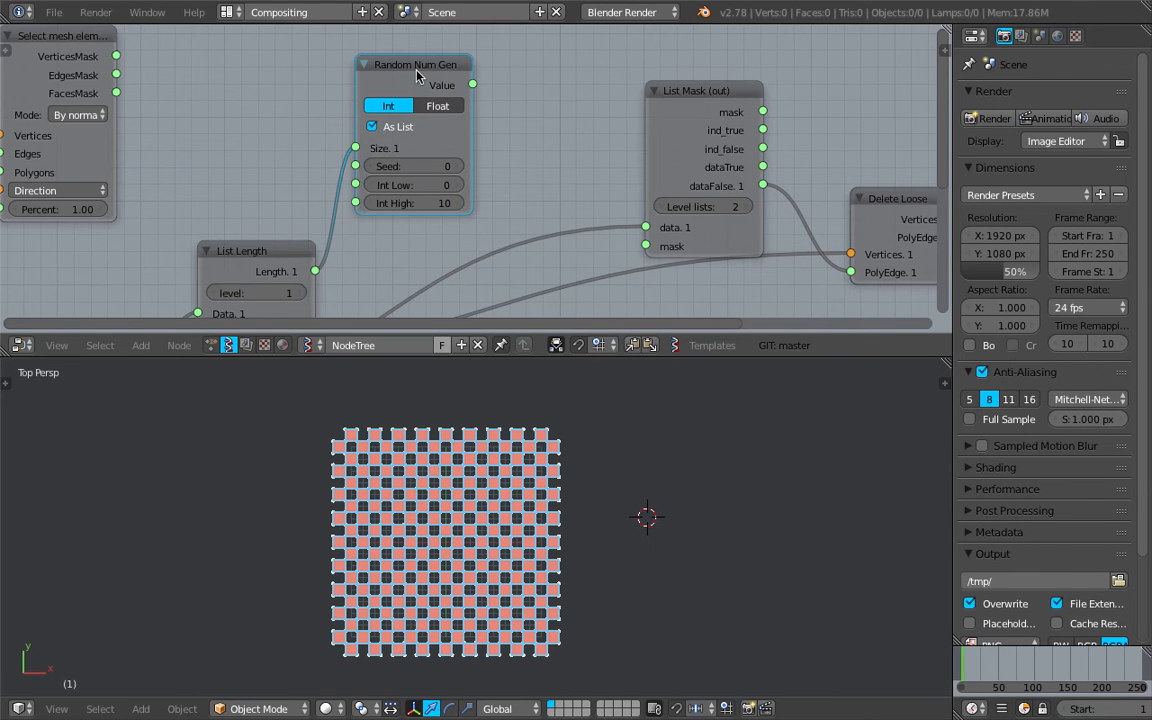
left_click(425, 203)
key("ctrl+s")
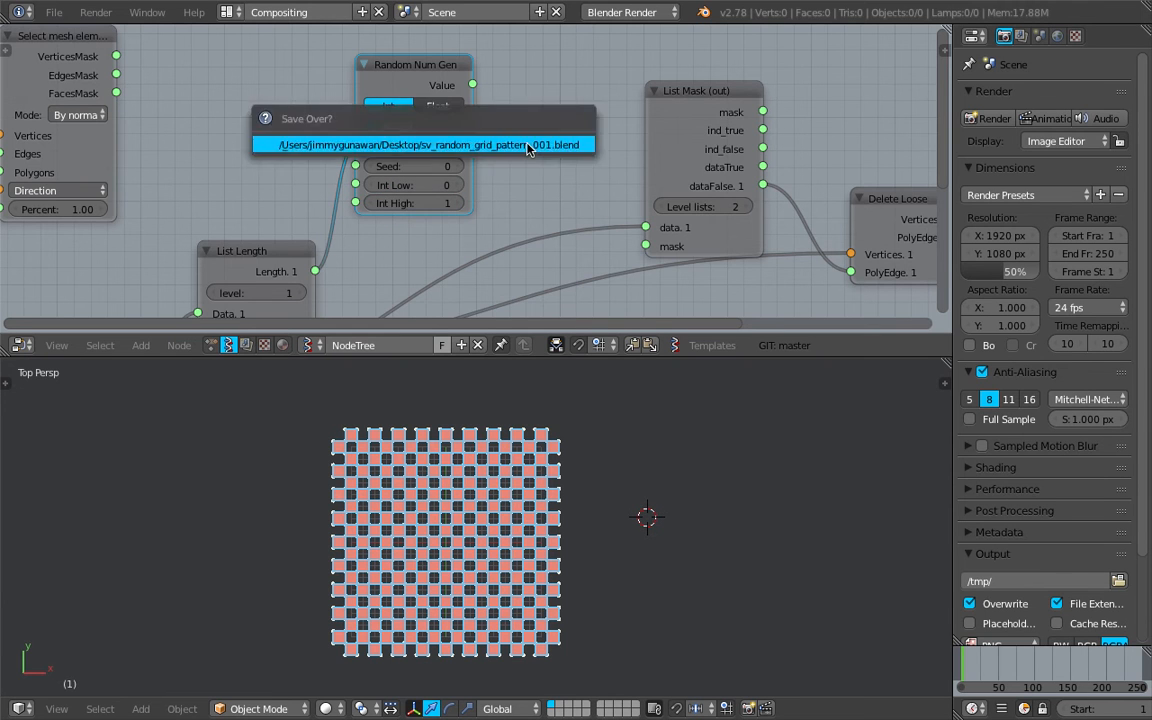
Inspect Random Num Gen's Value output with a temporary Stethoscope MK2 node and delete that node.
middle_click_drag(545, 53, 527, 95)
key("shift+a")
left_click(527, 92)
type("ste")
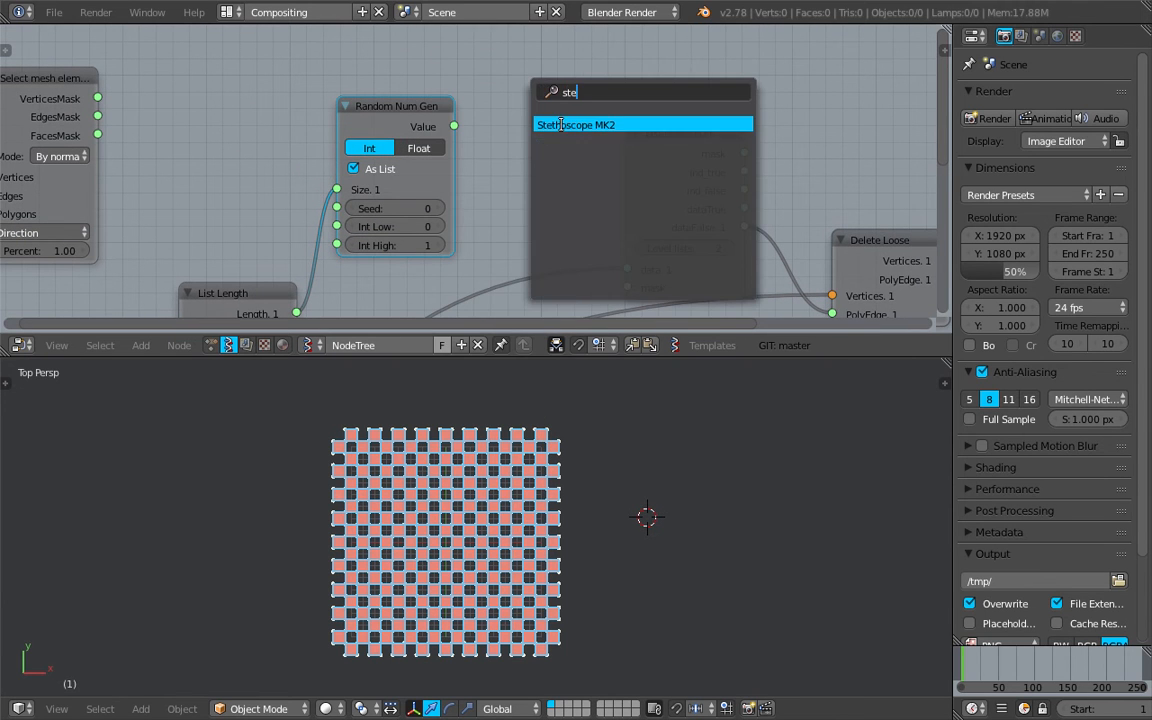
key("Return")
left_click(440, 55)
left_click_drag(454, 126, 500, 188)
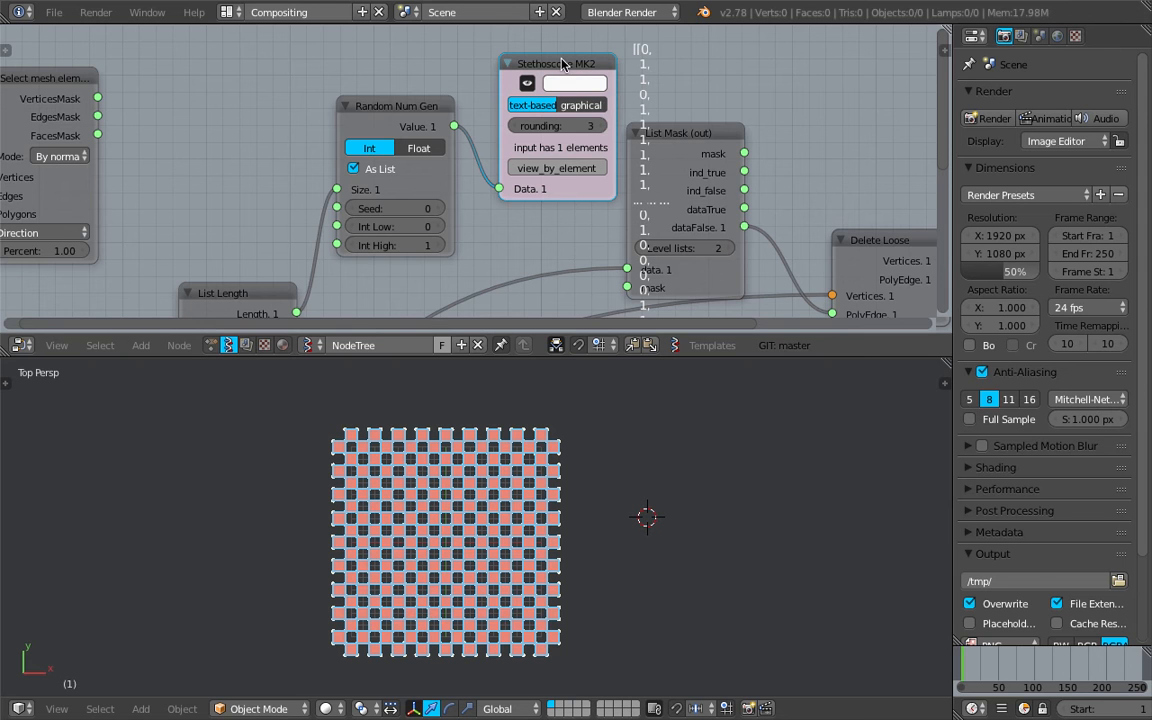
key("x")
Save the file and connect Random Num Gen's Value output to List Mask's mask input.
key("ctrl+s")
middle_click_drag(464, 121, 476, 85)
left_click_drag(467, 88, 640, 247)
middle_click_drag(586, 210, 494, 199)
scroll(690, 500, "down", 1)
scroll(700, 520, "up", 2)
scroll(604, 492, "up", 6)
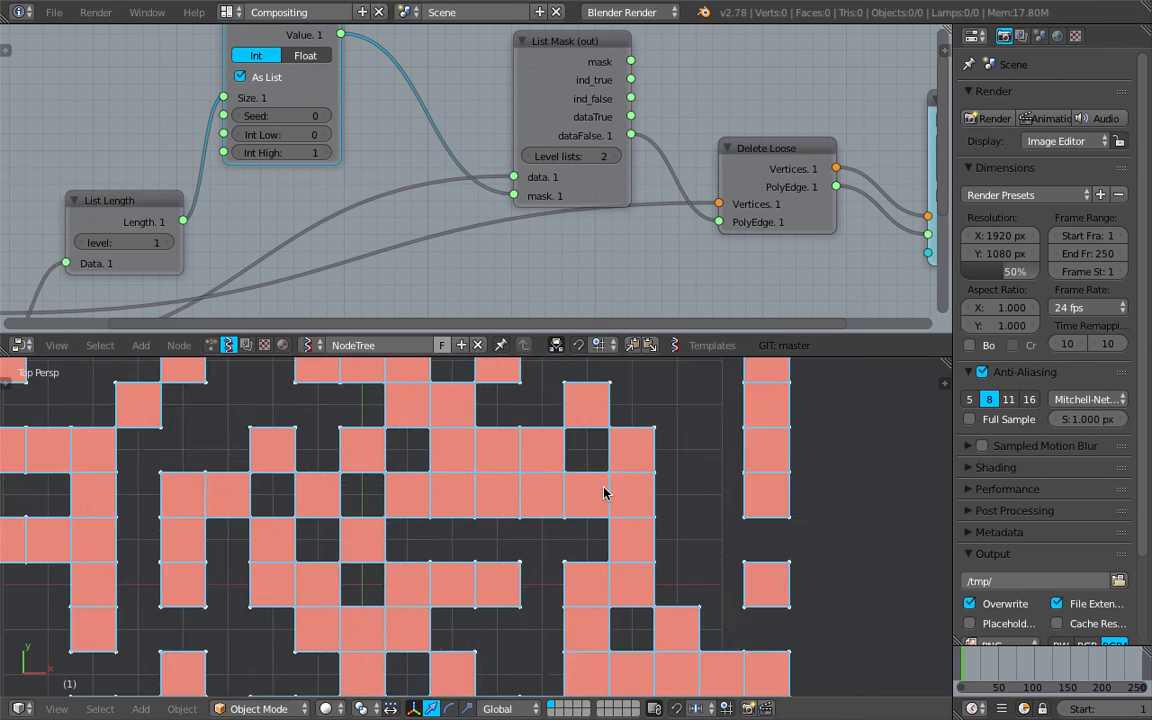
Move the List Mask node up slightly and save over the existing file.
scroll(604, 492, "down", 8)
scroll(617, 522, "up", 2)
key("ctrl+s")
middle_click_drag(690, 160, 453, 173)
left_click(481, 128)
left_click_drag(396, 112, 390, 82)
key("ctrl+s")
left_click(390, 82)
Space the Delete Loose and Viewer Draw nodes farther from List Mask and save over the existing file.
left_click_drag(592, 153, 633, 176)
left_click_drag(807, 106, 875, 107)
left_click_drag(628, 190, 680, 182)
key("ctrl+s")
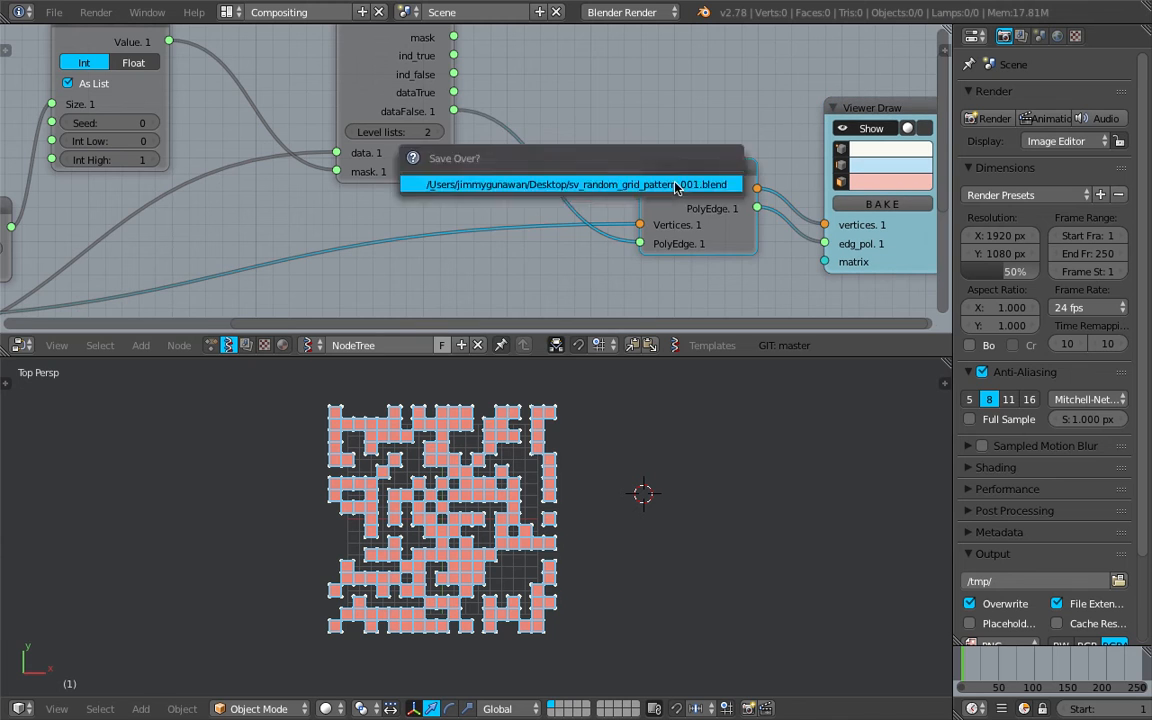
left_click(677, 184)
Add a Switch node in the space above Delete Loose.
key("shift+a")
left_click(571, 104)
type("sw")
key("Return")
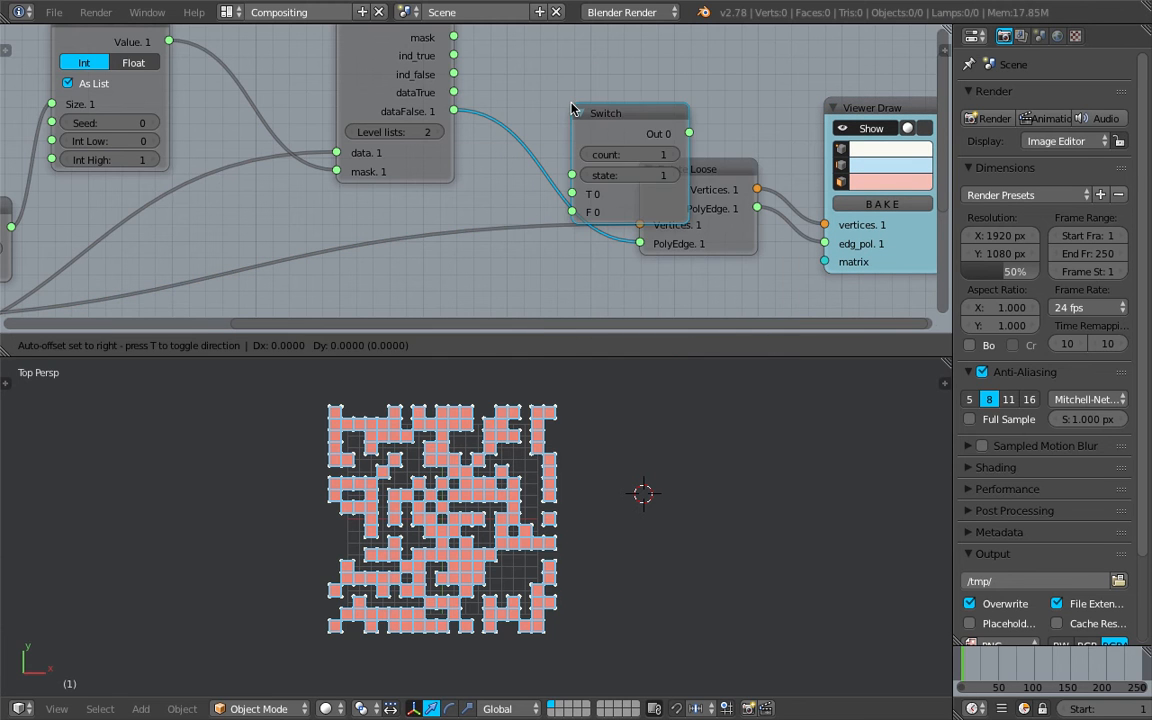
left_click(607, 46)
Connect List Mask's dataTrue and dataFalse outputs to the Switch node's T 0 and F 0 inputs.
middle_click_drag(477, 112, 465, 136)
left_click_drag(441, 119, 472, 126)
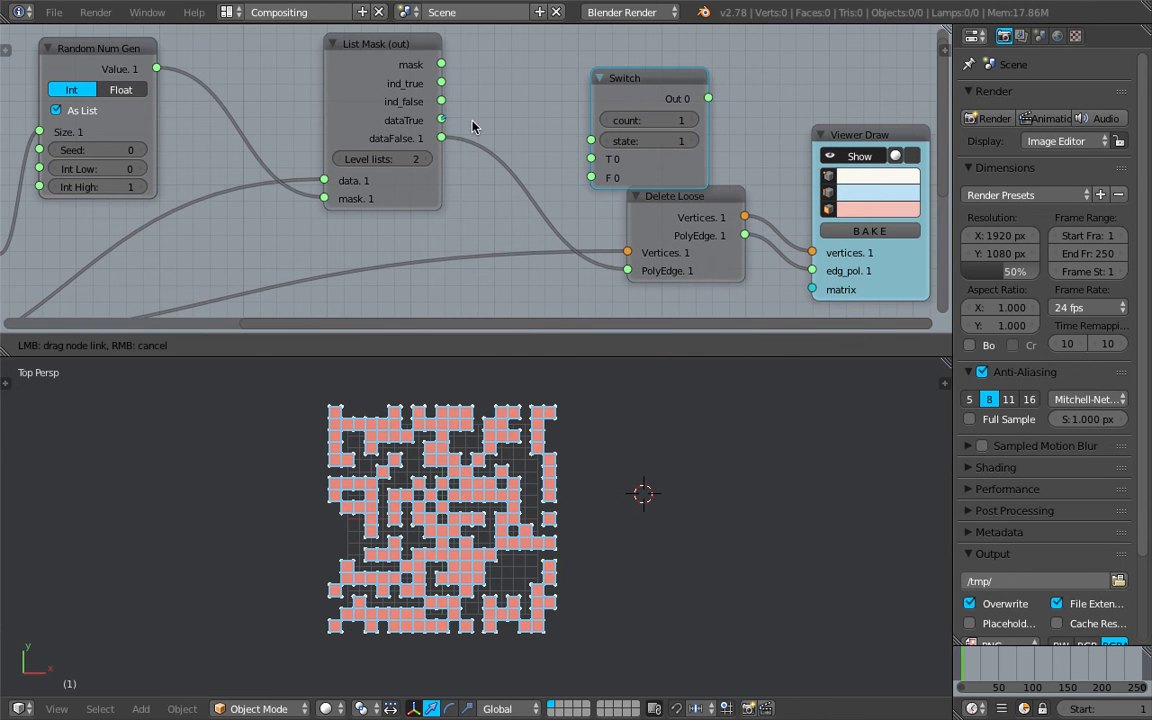
left_click_drag(593, 160, 592, 160)
left_click_drag(441, 137, 591, 178)
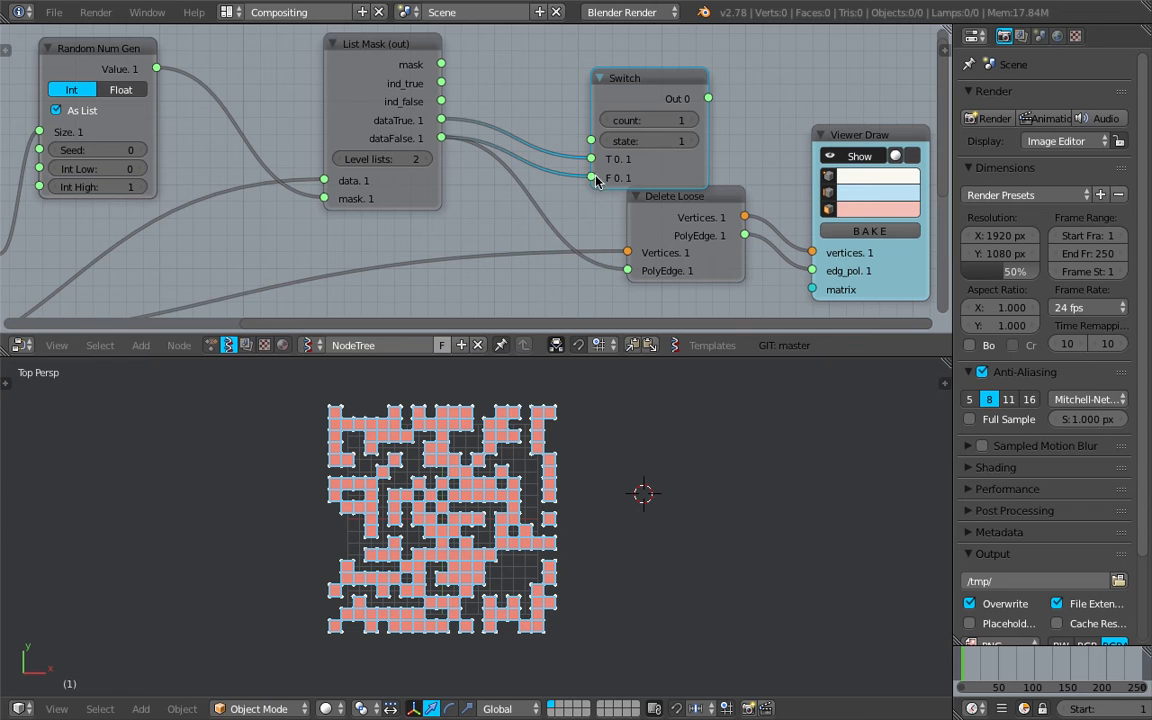
Move the Switch node closer to List Mask and connect its Out 0 to Delete Loose's PolyEdge input.
left_click_drag(630, 96, 587, 71)
left_click_drag(665, 74, 670, 215)
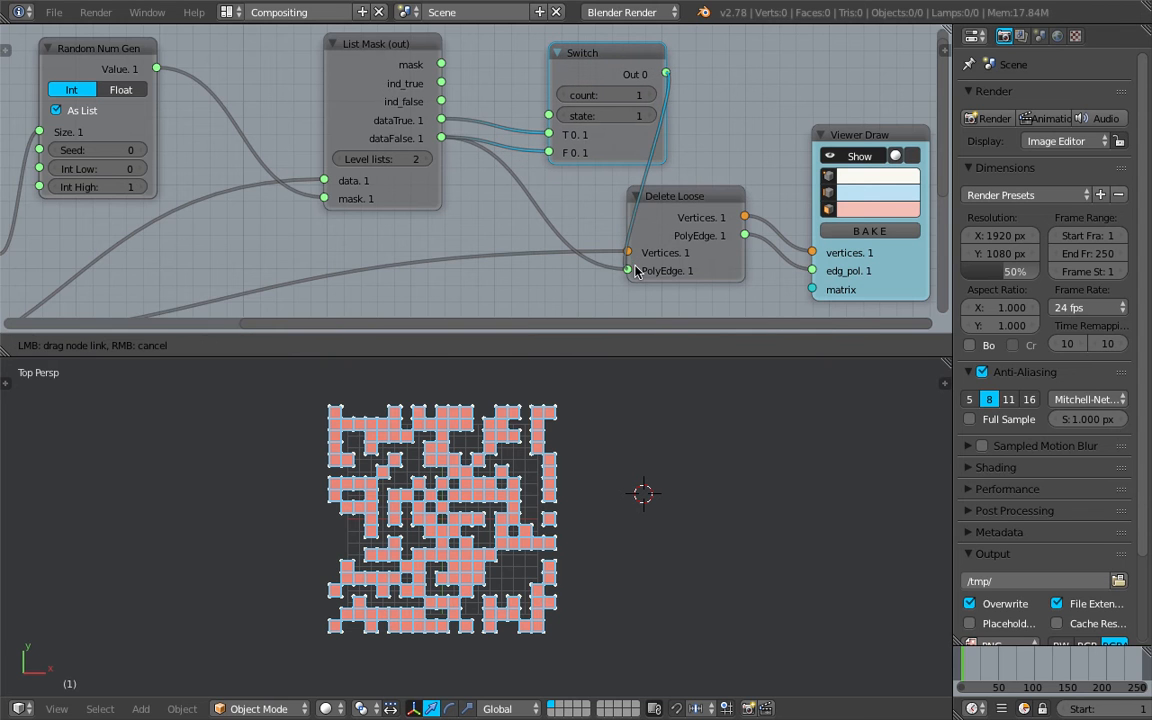
left_click_drag(636, 270, 630, 270)
left_click_drag(569, 73, 523, 79)
Toggle the Switch state between 1 and 0 to compare both patterns, leaving it at 0.
left_click(518, 122)
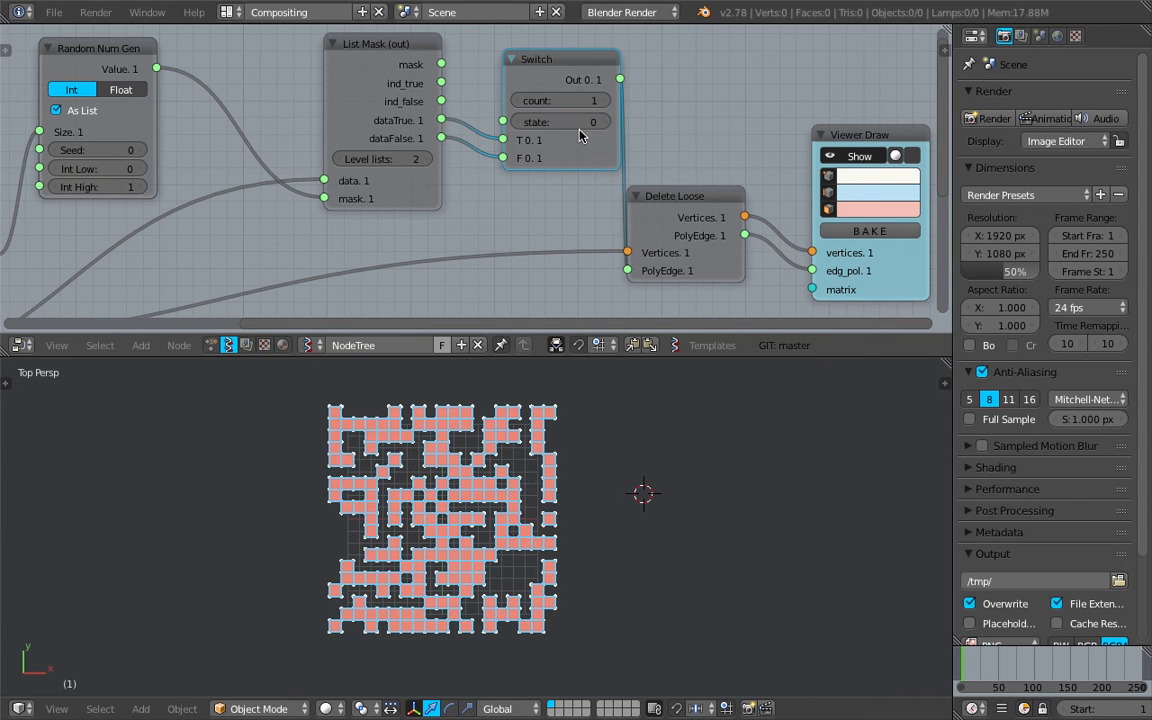
left_click(601, 125)
left_click(518, 122)
left_click(606, 123)
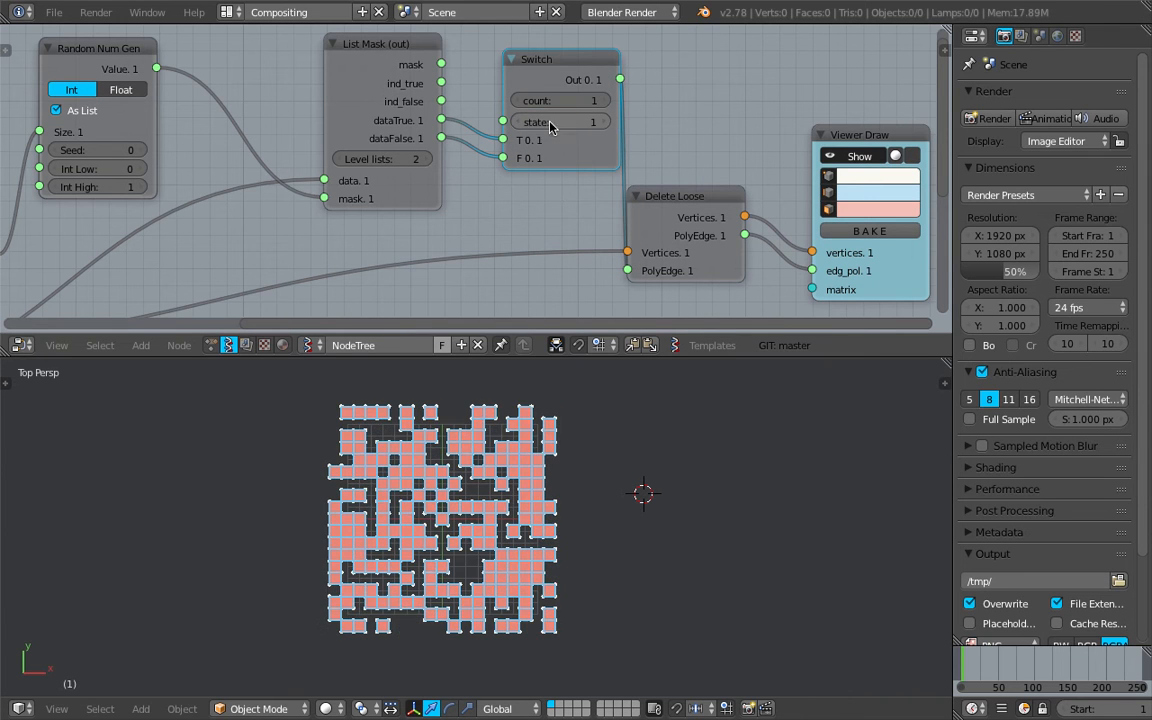
left_click(520, 124)
Tidy the positions of the Switch, Delete Loose and Viewer Draw nodes.
left_click_drag(560, 83, 547, 94)
middle_click_drag(684, 127, 597, 158)
scroll(612, 205, "down", 3)
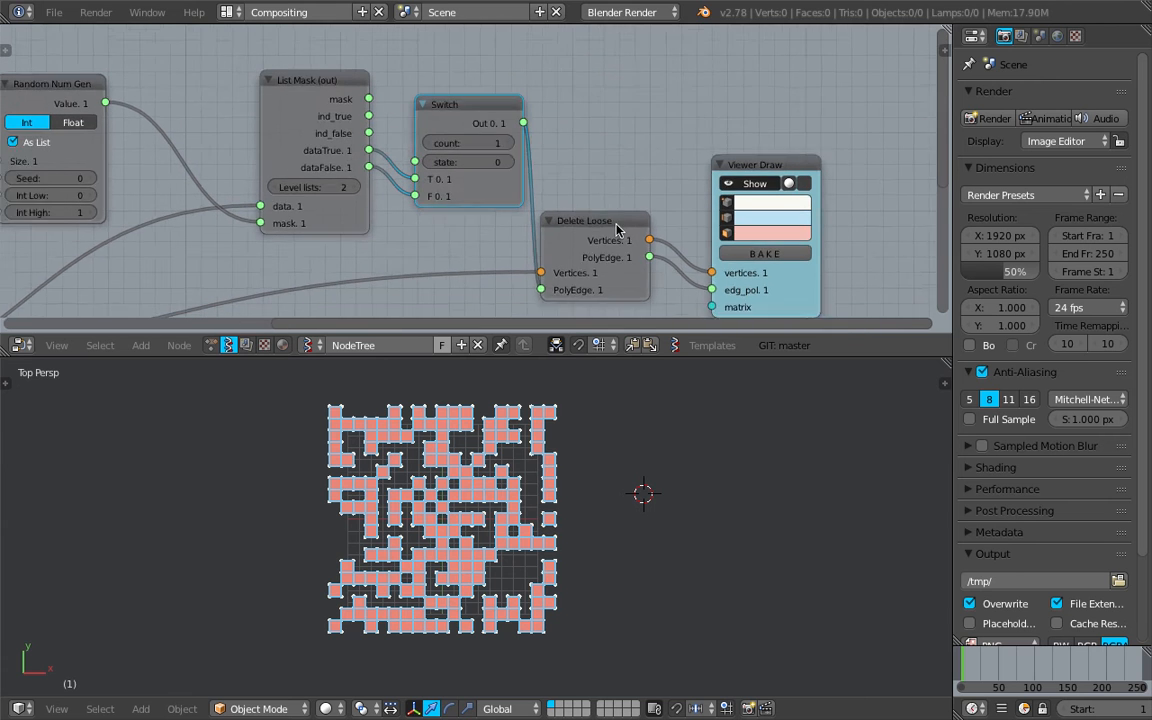
left_click_drag(583, 216, 617, 210)
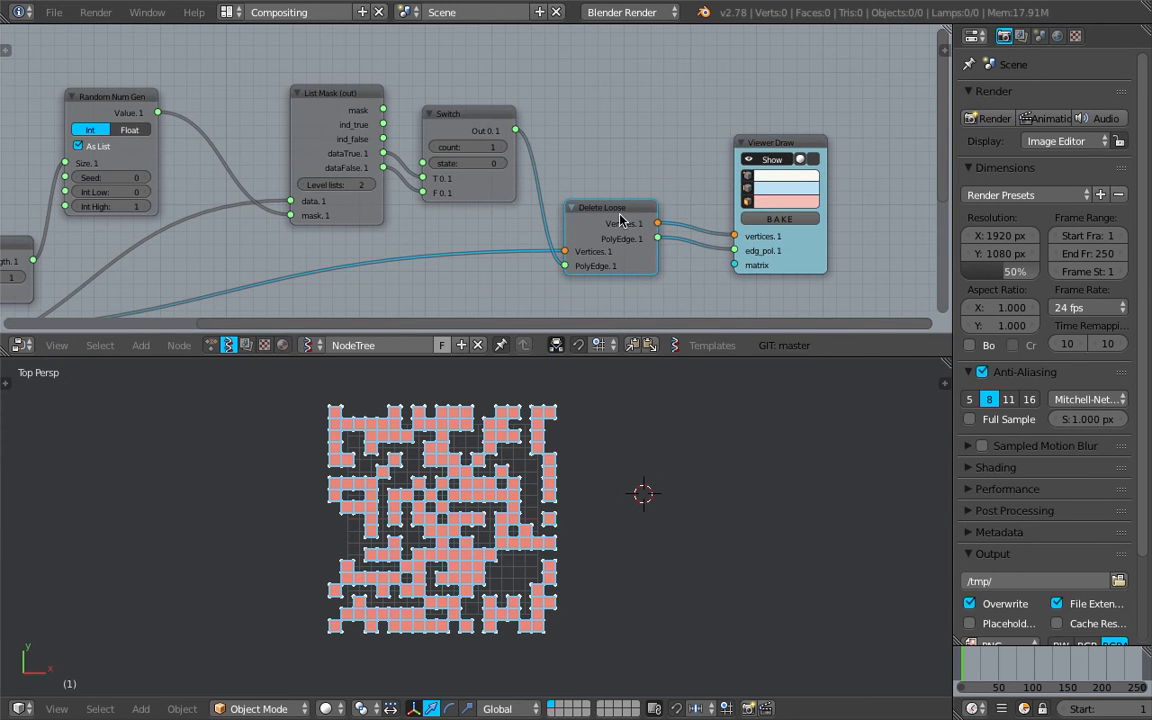
scroll(621, 226, "down", 1)
middle_click_drag(621, 226, 625, 217)
left_click_drag(588, 196, 598, 193)
left_click_drag(728, 148, 752, 140)
Duplicate the Viewer Draw and Delete Loose nodes and place the copies above the originals.
key("shift+d")
left_click(755, 5)
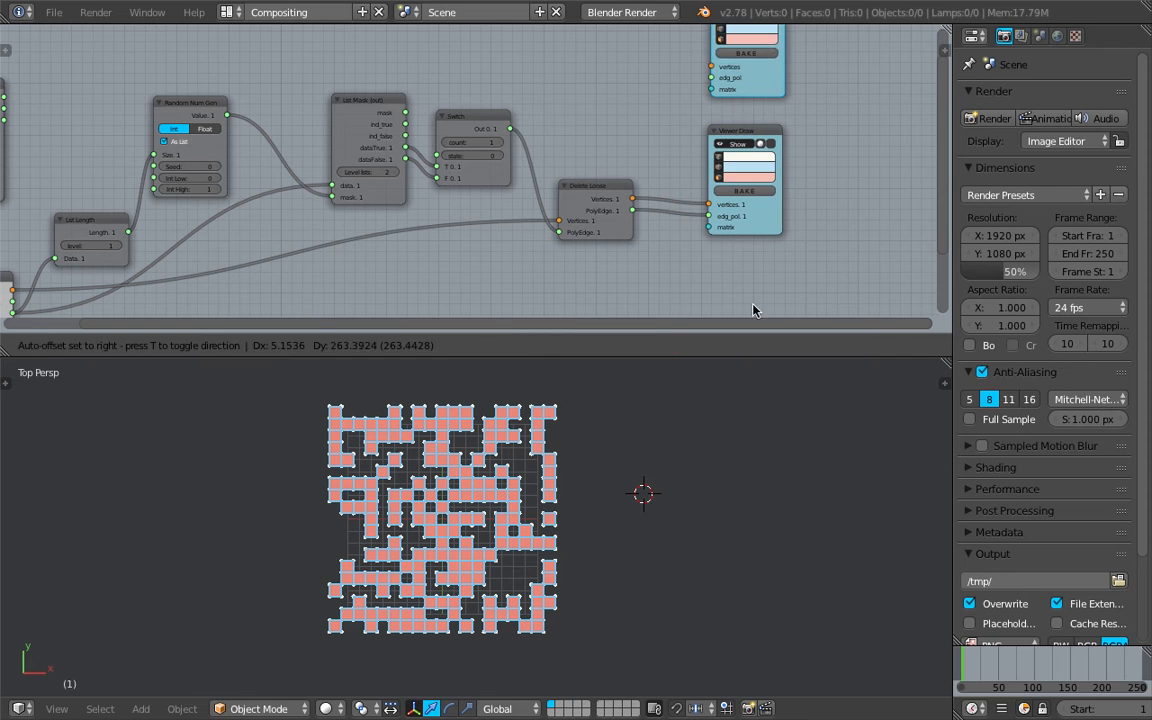
left_click_drag(584, 190, 604, 193)
key("shift+d")
left_click(591, 80)
Save over the existing file and set the duplicate Viewer Draw node's face colour to light green.
mouse_move(582, 92)
middle_mouse_down()
mouse_move(563, 199)
mouse_move(545, 160)
middle_mouse_up()
scroll(563, 199, "up", 3)
key("ctrl+s")
left_click(564, 200)
left_click(789, 130)
left_click(792, 173)
Duplicate the Switch node above the original and connect List Mask's dataTrue and dataFalse to its T 0 and F 0 inputs.
middle_click_drag(484, 208, 503, 186)
left_click_drag(485, 185, 490, 199)
key("shift+d")
left_click(495, 93)
left_click_drag(388, 207, 459, 155)
left_click_drag(458, 169, 389, 223)
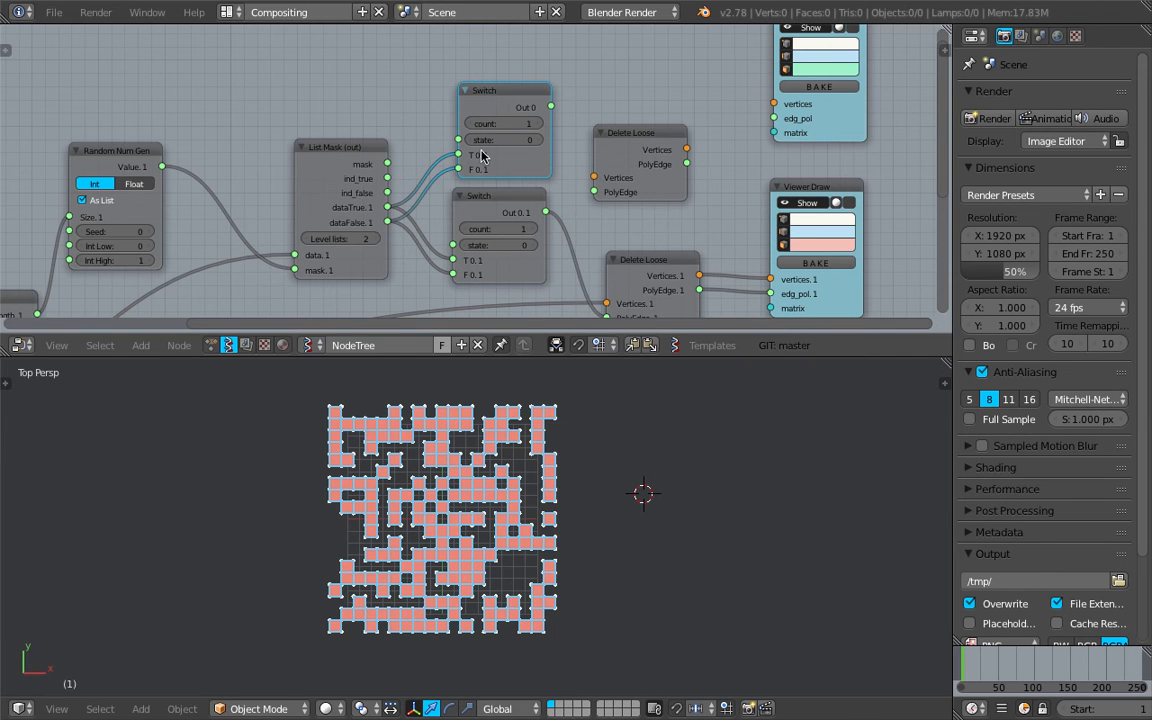
Set the upper Switch node's state to 1 and connect its output to the upper Delete Loose node's PolyEdge input.
left_click(535, 142)
left_click_drag(619, 163, 626, 146)
middle_click_drag(609, 203, 608, 176)
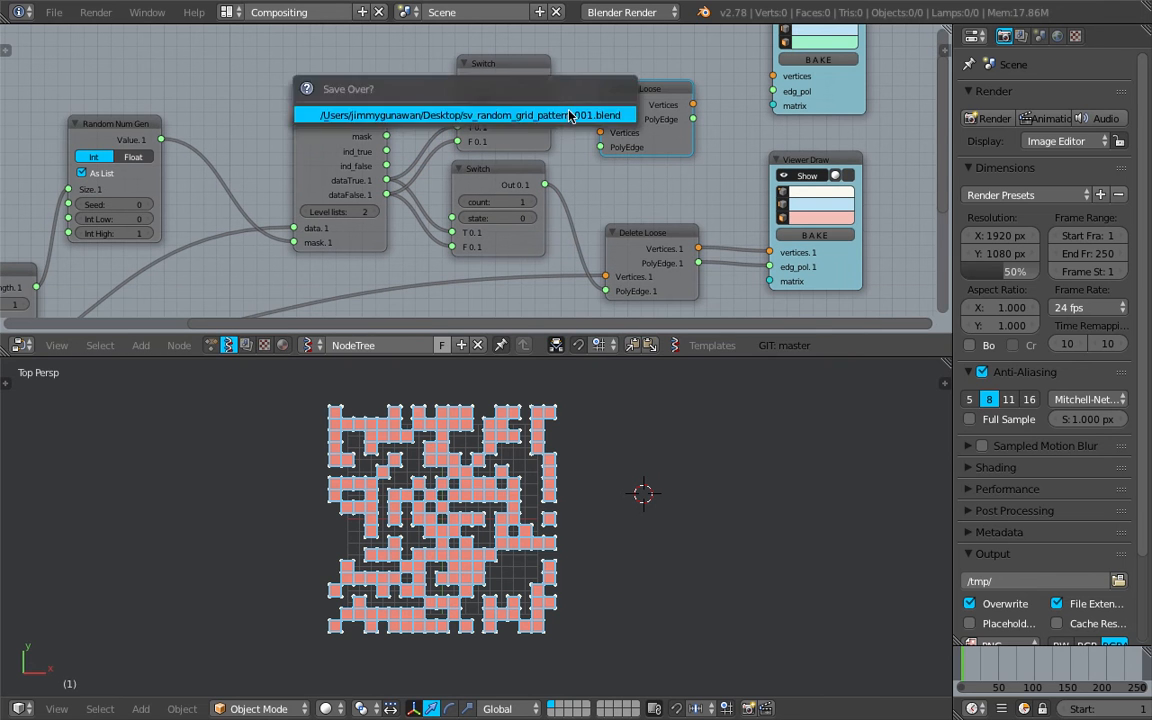
left_click_drag(552, 80, 601, 148)
scroll(558, 230, "down", 2)
middle_click_drag(540, 229, 582, 188)
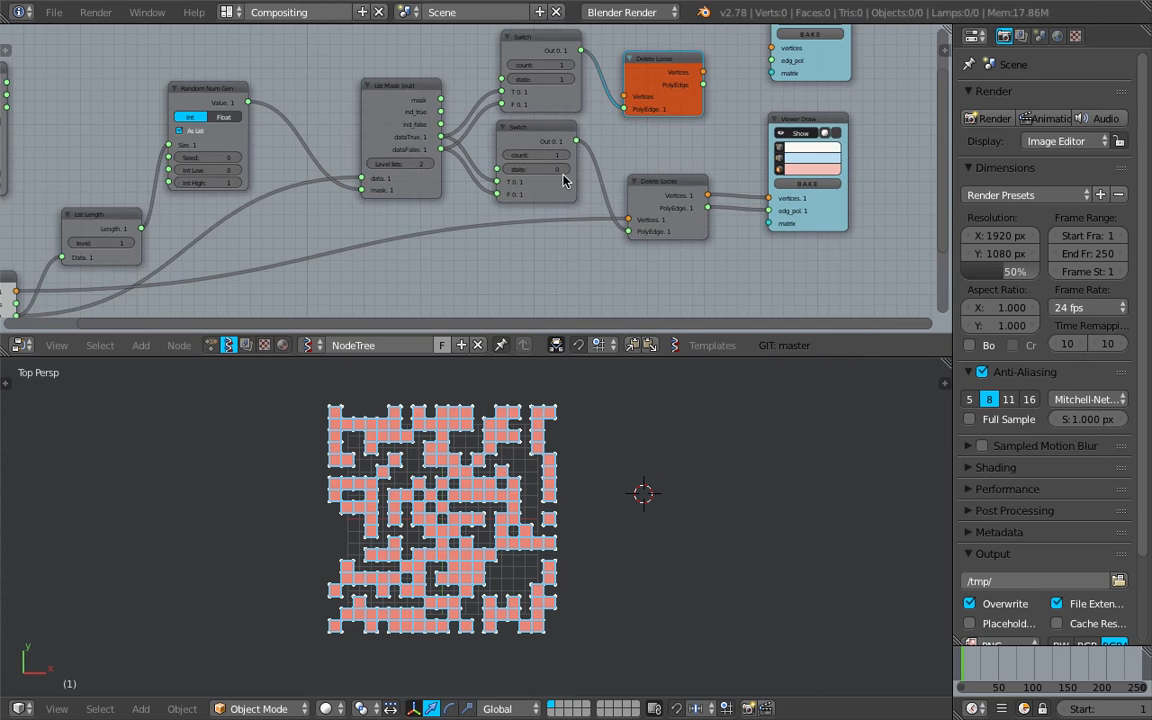
Feed the plane's vertices into the upper Delete Loose node and link its Vertices and PolyEdge outputs to the green Viewer Draw.
scroll(562, 185, "down", 4)
left_click_drag(137, 260, 584, 117)
scroll(638, 88, "up", 1)
middle_click_drag(635, 90, 590, 178)
key("ctrl+s")
left_click(557, 158)
mouse_move(598, 187)
left_mouse_down()
mouse_move(668, 175)
mouse_move(657, 179)
left_mouse_up()
scroll(566, 478, "up", 3)
scroll(570, 483, "down", 3)
scroll(484, 179, "down", 2)
middle_click_drag(487, 178, 469, 148)
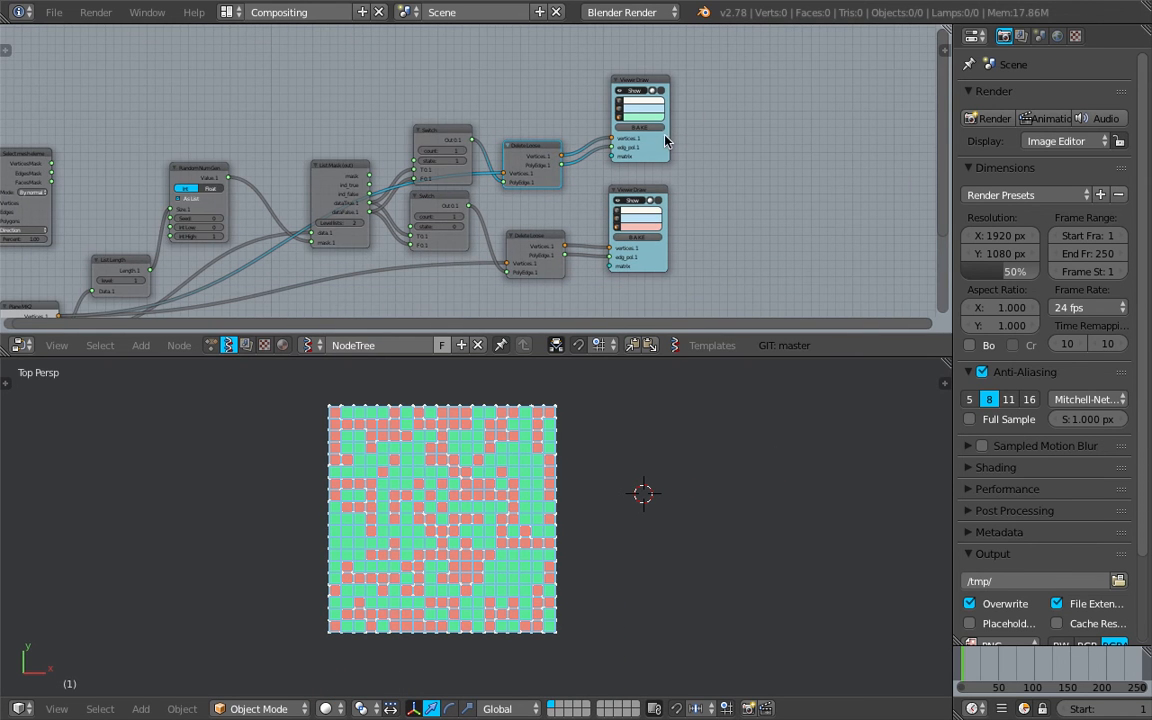
Bake both Viewer Draw results to meshes and move them along X, clear of the preview grid.
key("a")
left_click_drag(515, 520, 782, 478)
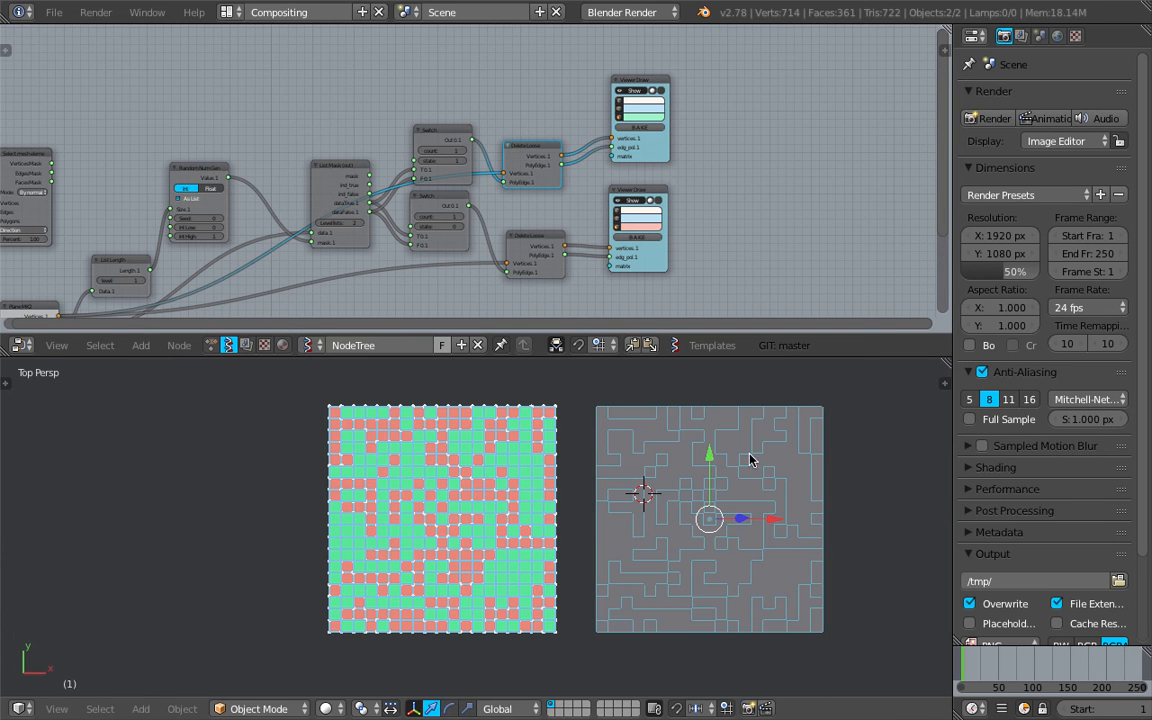
scroll(651, 481, "up", 2)
middle_click_drag(763, 480, 653, 492, "shift")
right_click_drag(680, 490, 683, 516)
right_click(685, 514)
right_click(703, 429)
scroll(618, 470, "down", 2)
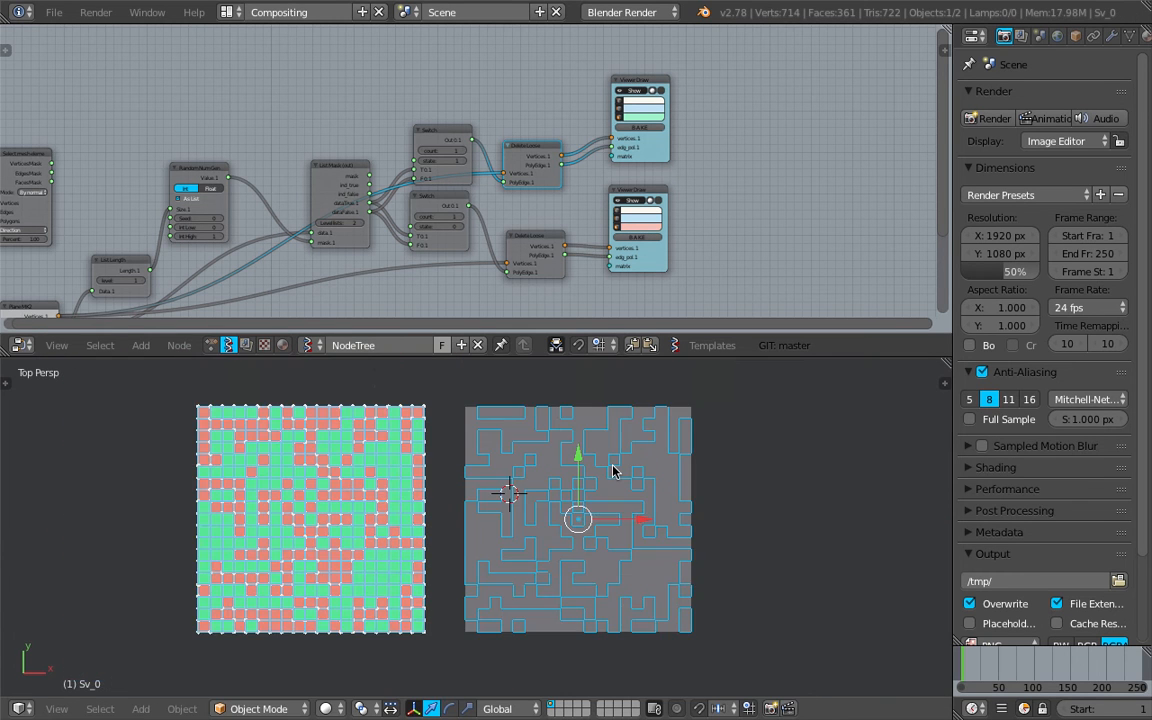
Deselect all objects in the viewport and save over the existing file.
middle_click_drag(614, 470, 651, 472, "shift")
scroll(651, 472, "up", 2)
key("a")
key("a")
key("a")
key("ctrl+s")
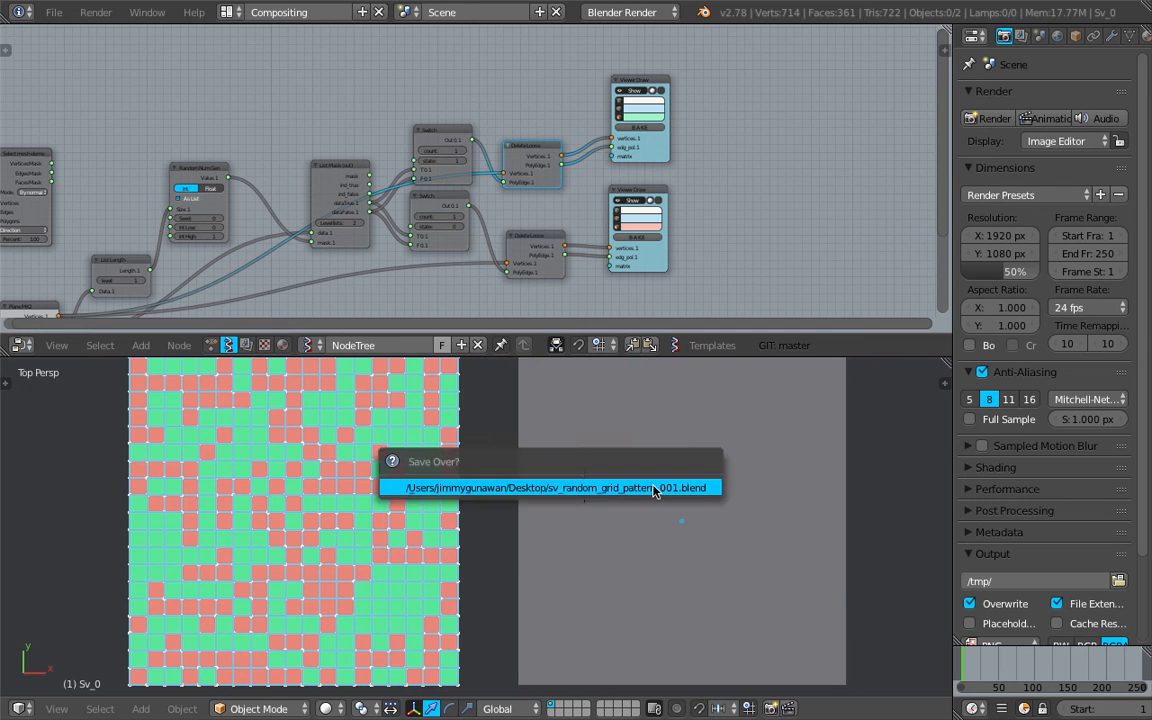
left_click(653, 486)
scroll(646, 486, "down", 2)
scroll(651, 217, "up", 2)
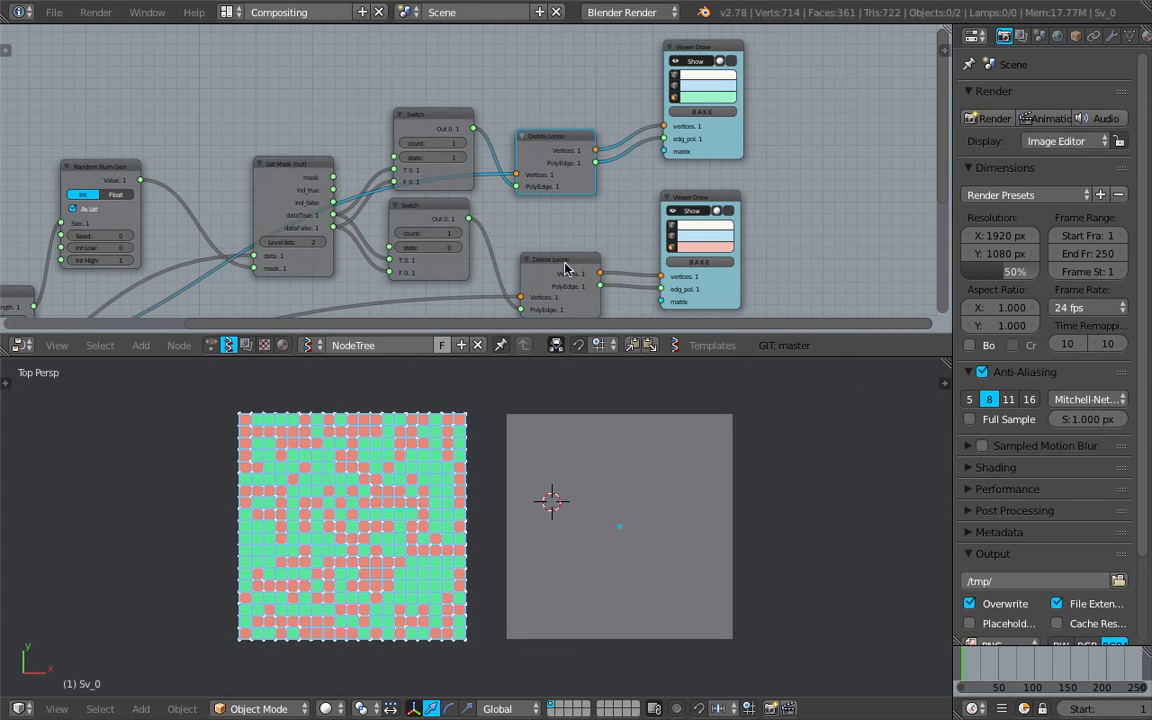
Align the lower Delete Loose and Viewer Draw nodes beneath the upper ones and save over the existing file.
left_click_drag(565, 263, 572, 231)
left_click_drag(697, 197, 704, 203)
left_click_drag(565, 226, 553, 214)
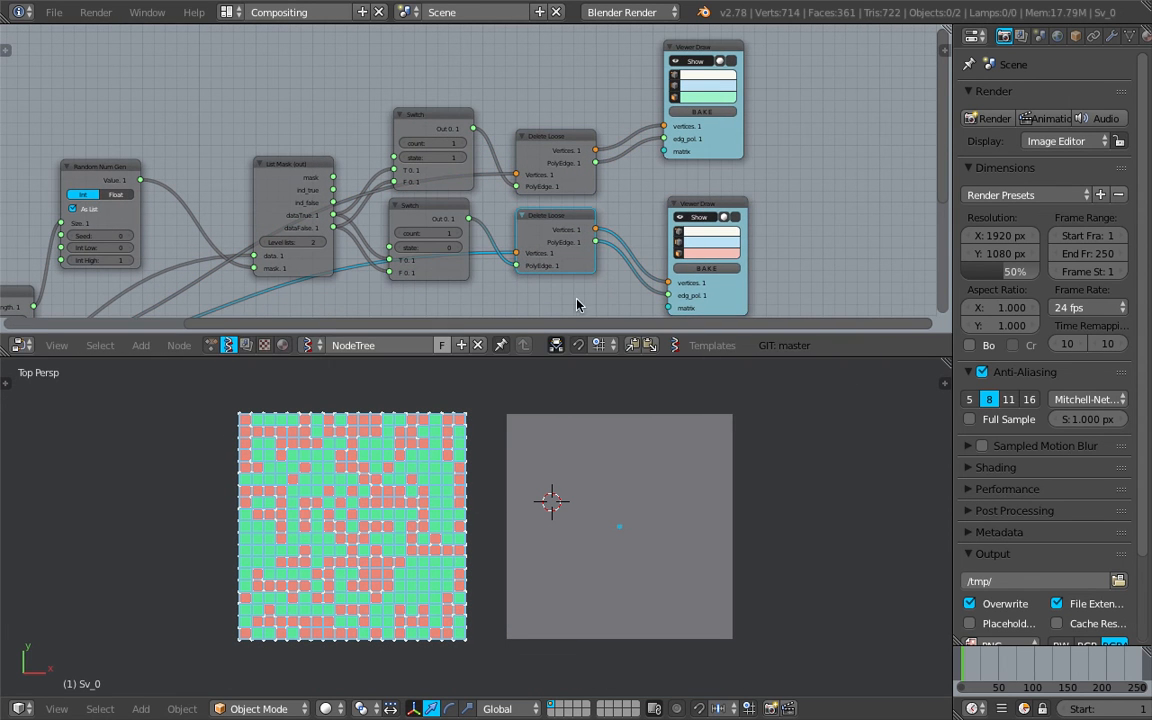
scroll(408, 520, "up", 2)
scroll(383, 512, "down", 2)
key("ctrl+s")
left_click(403, 521)
Set the Random Num Gen node's seed to 78 and shift the node slightly.
middle_click_drag(66, 294, 404, 199)
scroll(404, 199, "up", 3)
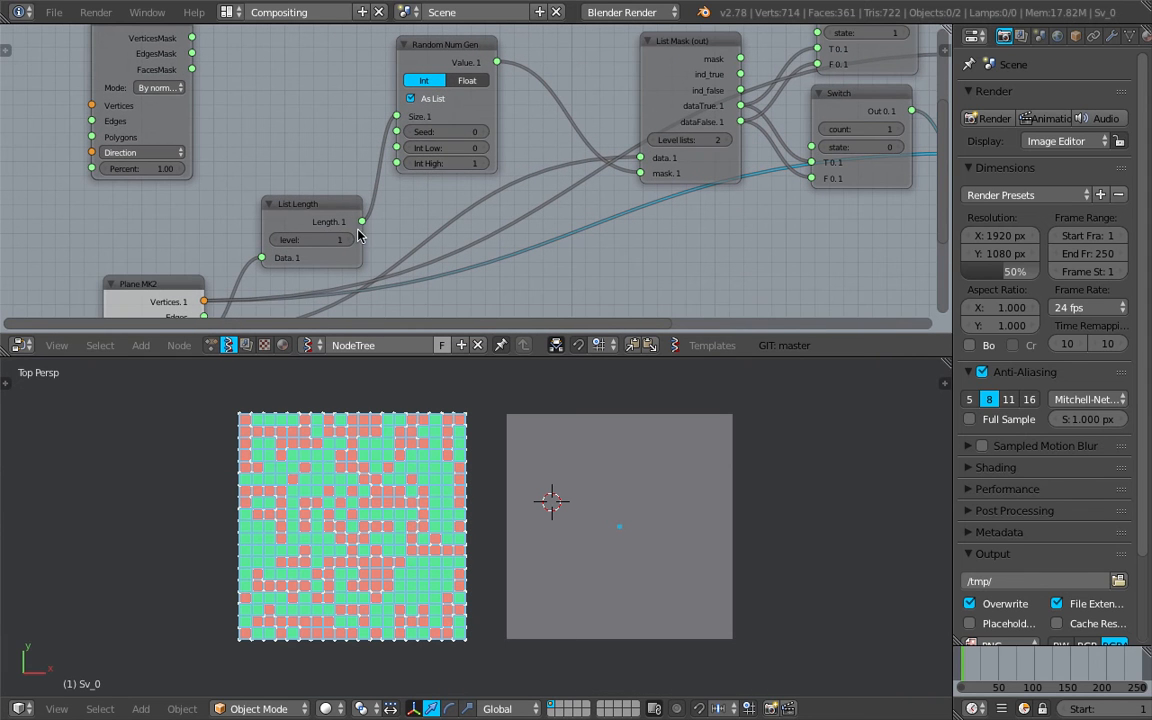
left_click_drag(440, 133, 640, 133)
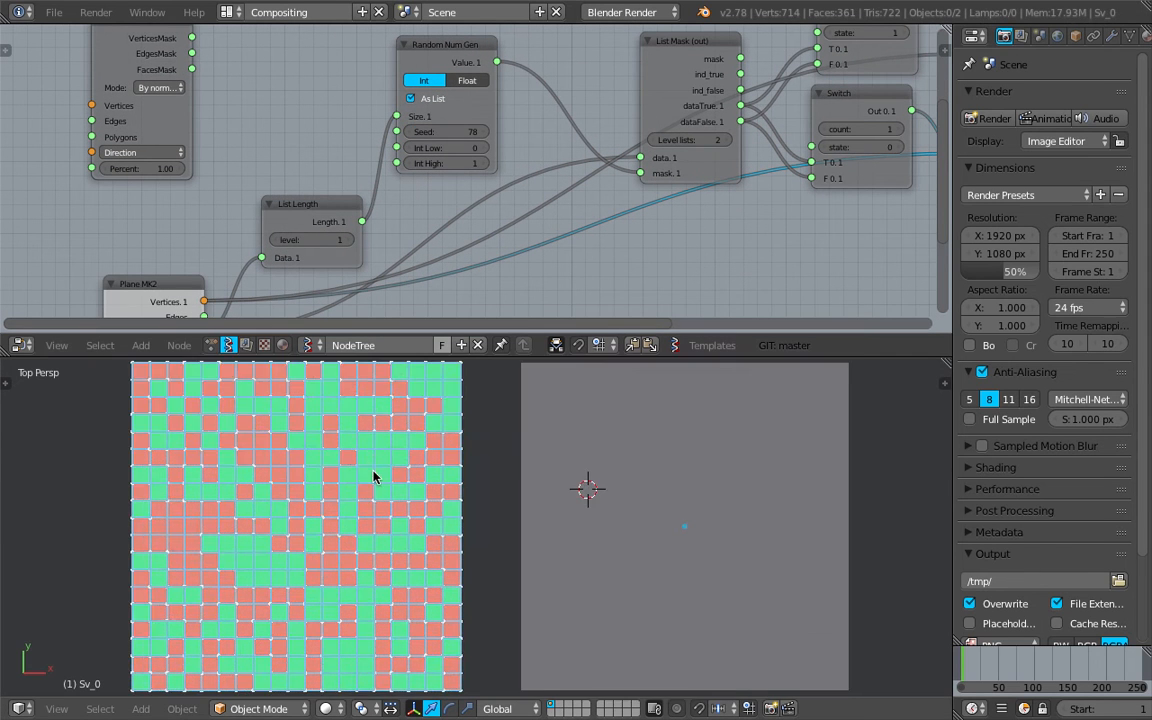
middle_click_drag(542, 170, 472, 192)
left_click_drag(396, 66, 374, 62)
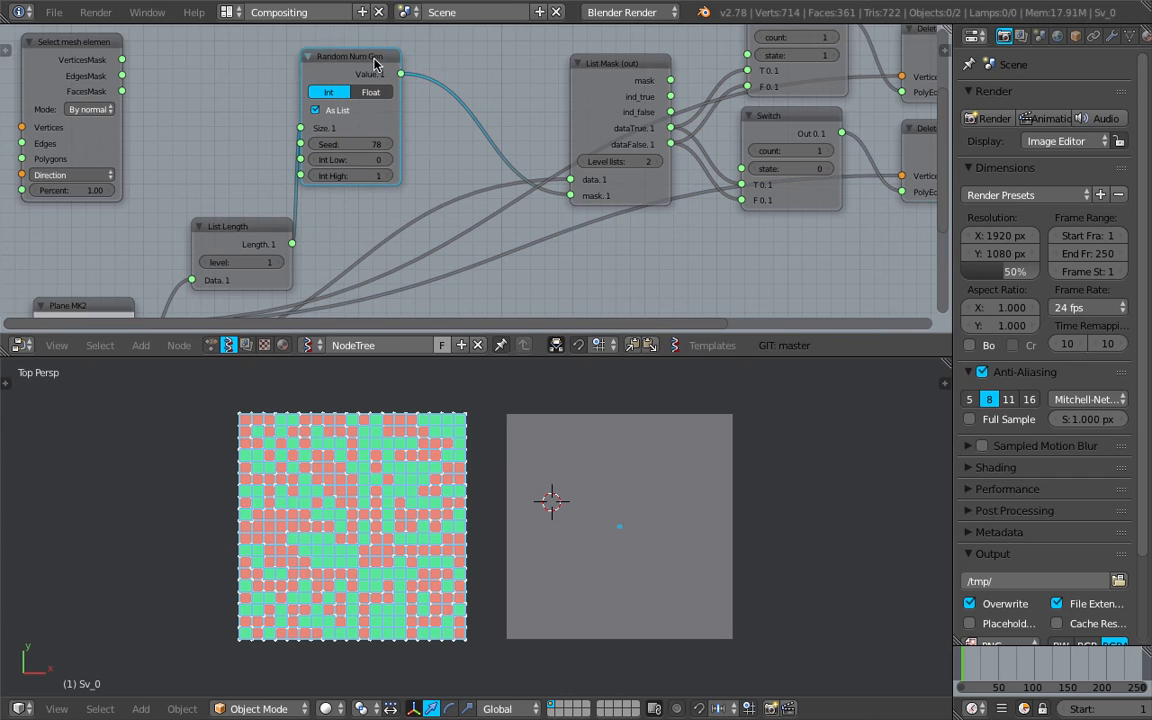
Try an Int High of 2 on Random Num Gen, restore it to 1, and save over the file.
left_click(388, 176)
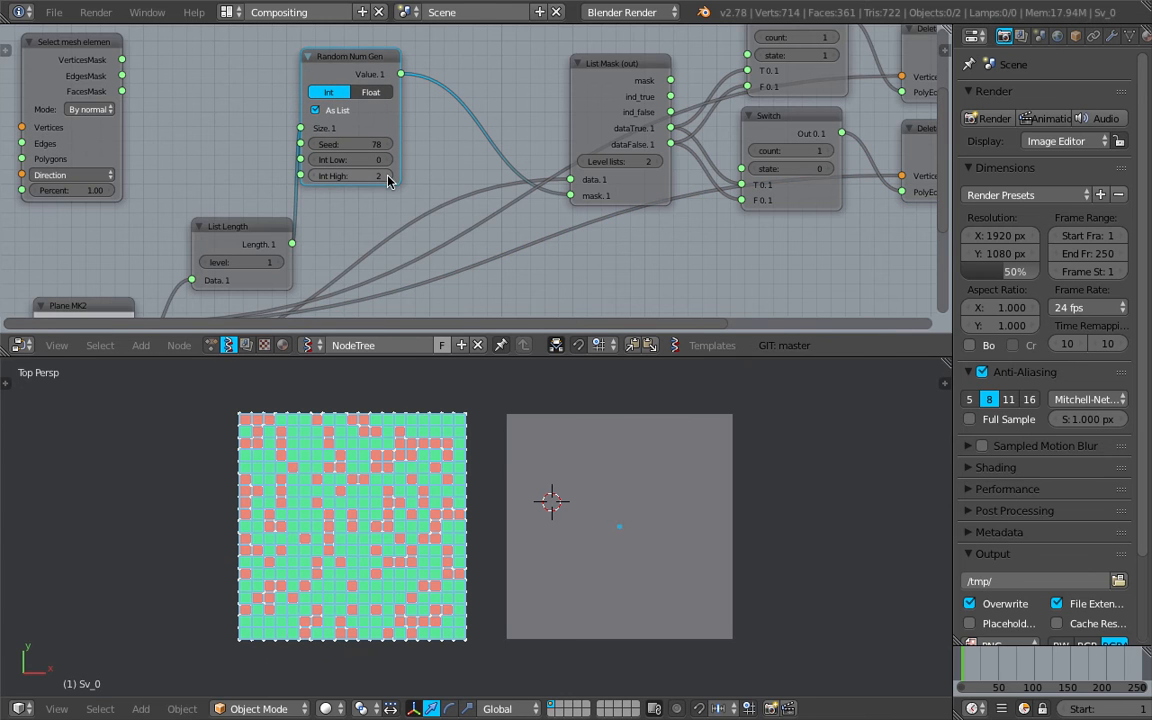
left_click(313, 177)
key("ctrl+s")
left_click(468, 159)
Move both Viewer Draw nodes farther from the Delete Loose nodes to make room for another node.
middle_click_drag(795, 168, 420, 213)
middle_click_drag(786, 107, 618, 184)
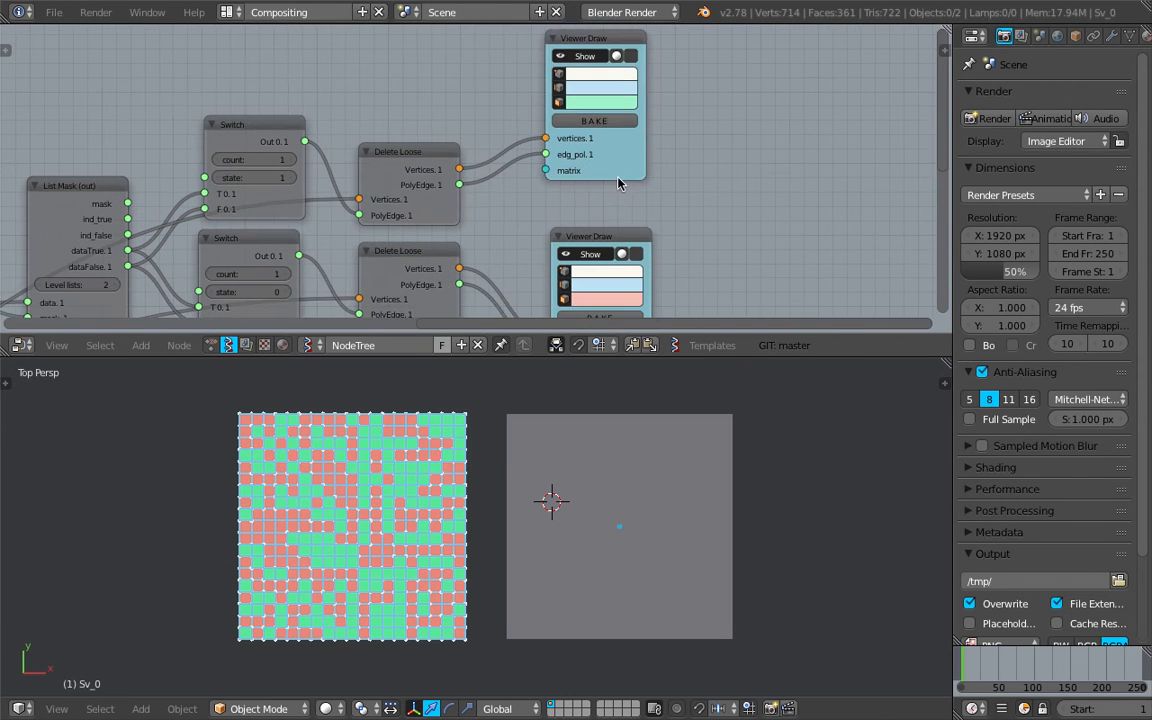
left_click_drag(617, 177, 847, 140)
mouse_move(658, 242)
left_mouse_down()
mouse_move(880, 172)
mouse_move(851, 178)
left_mouse_up()
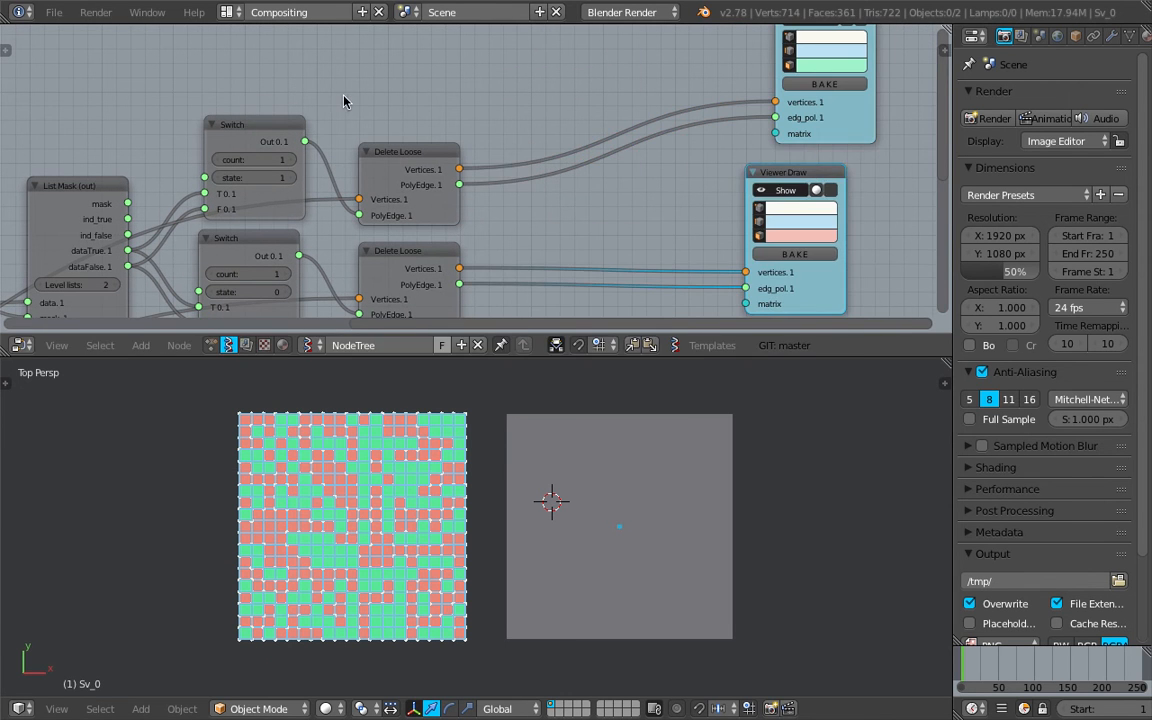
Save the project as the next incremented version, sv_random_grid_pattern_002.blend.
left_click(53, 12)
left_click(55, 150)
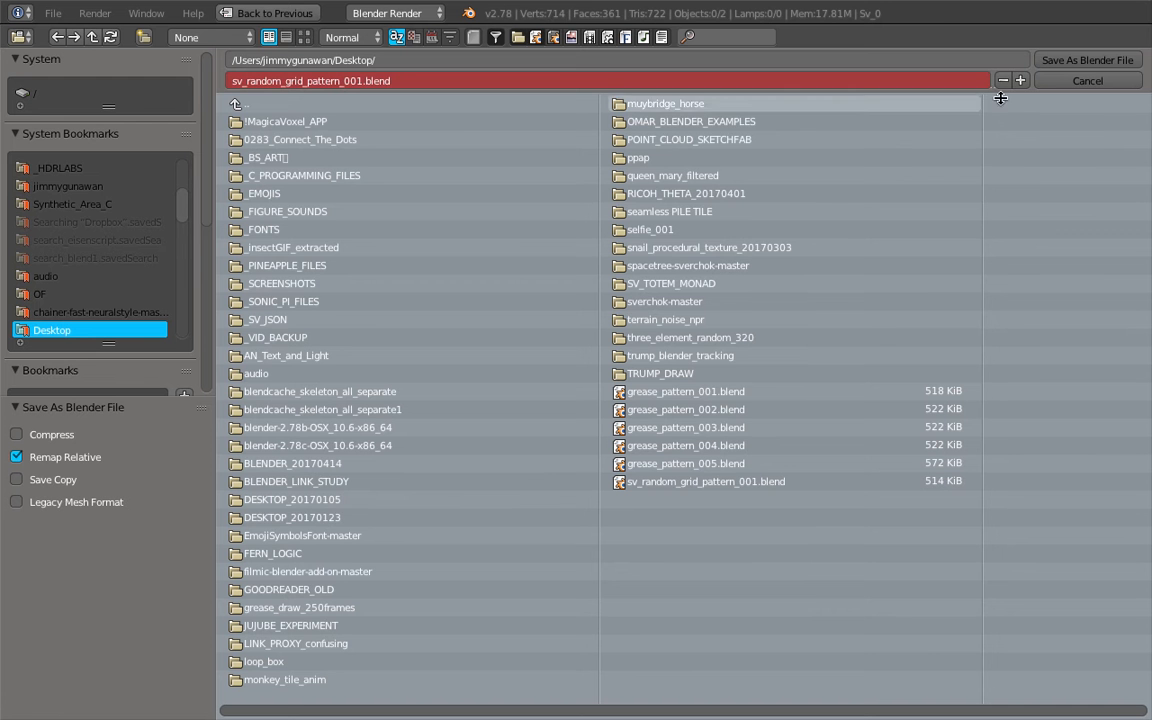
left_click(1021, 80)
key("Return")
Insert a Limited Dissolve node between the upper Delete Loose and the green Viewer Draw, routing both vertices and polygons through it.
key("space")
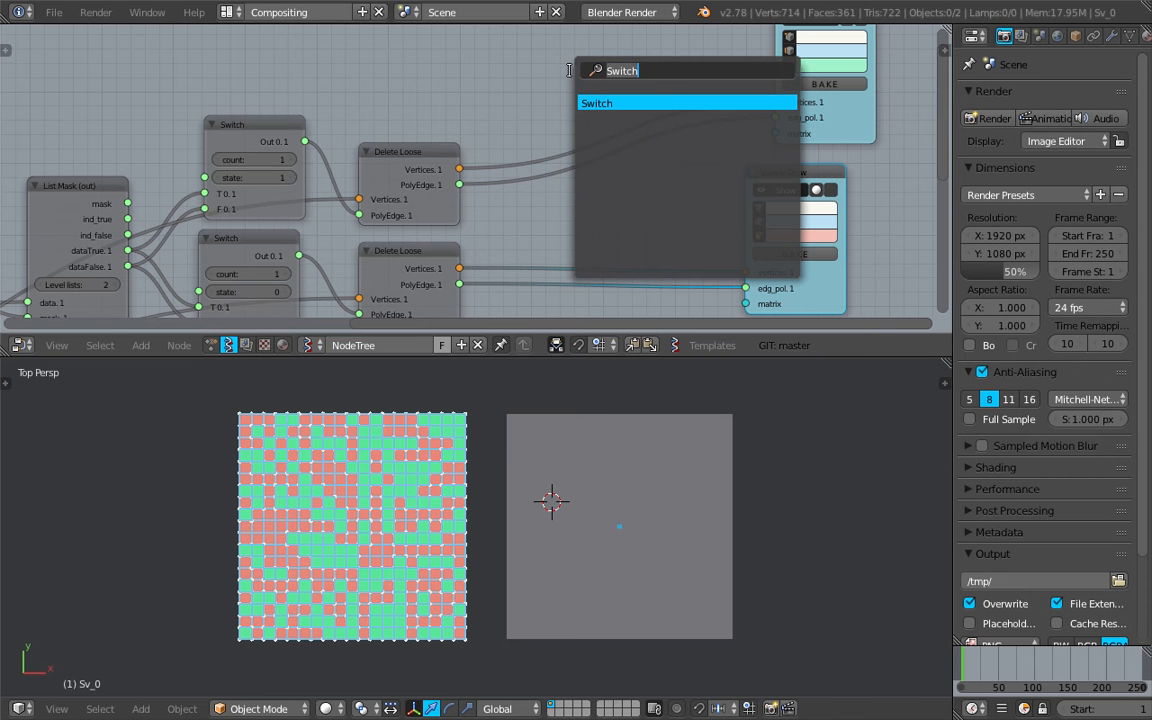
type("limit")
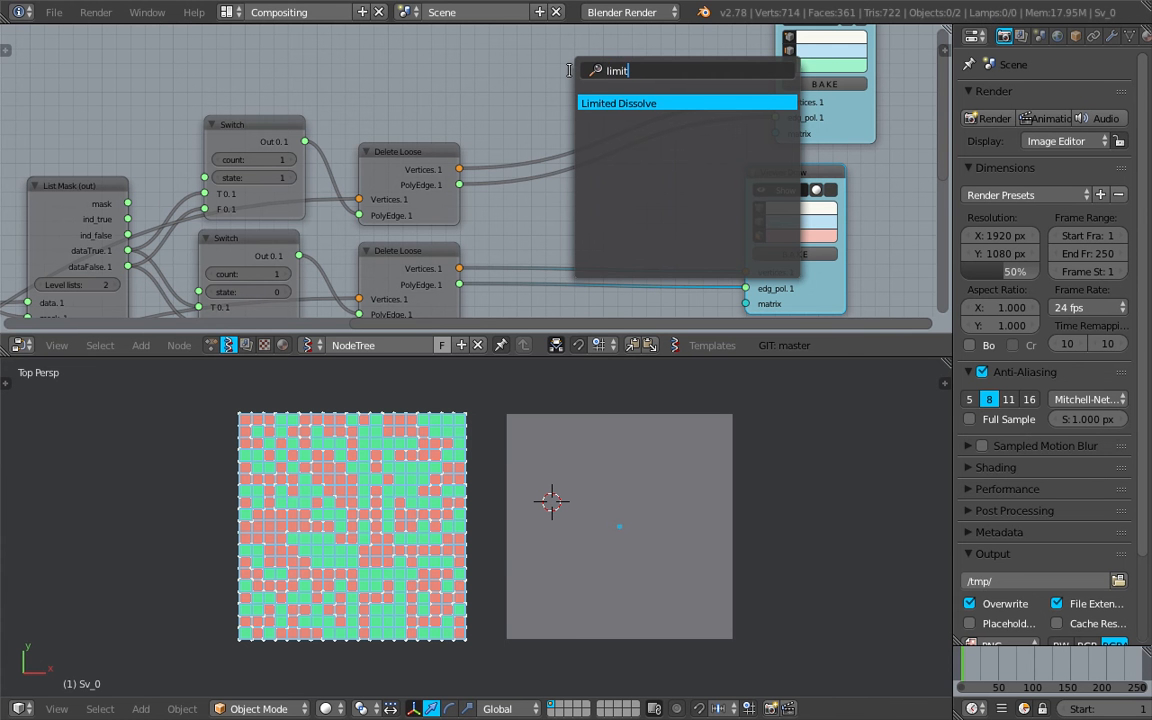
key("Return")
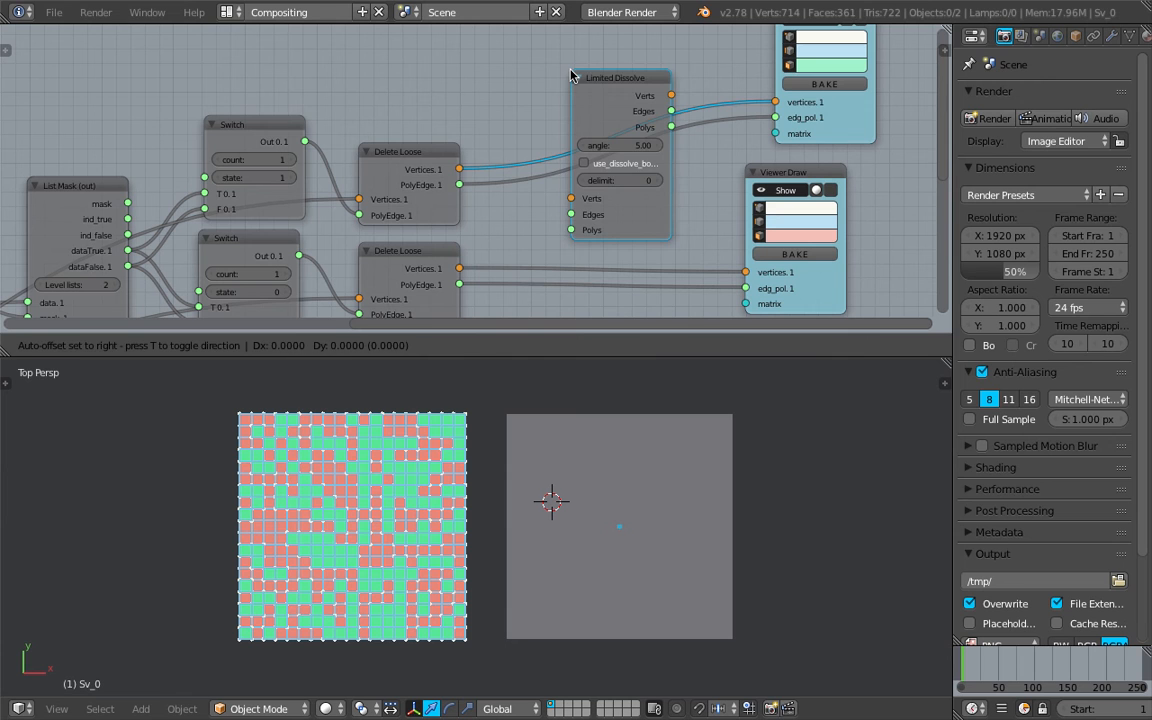
left_click(551, 67)
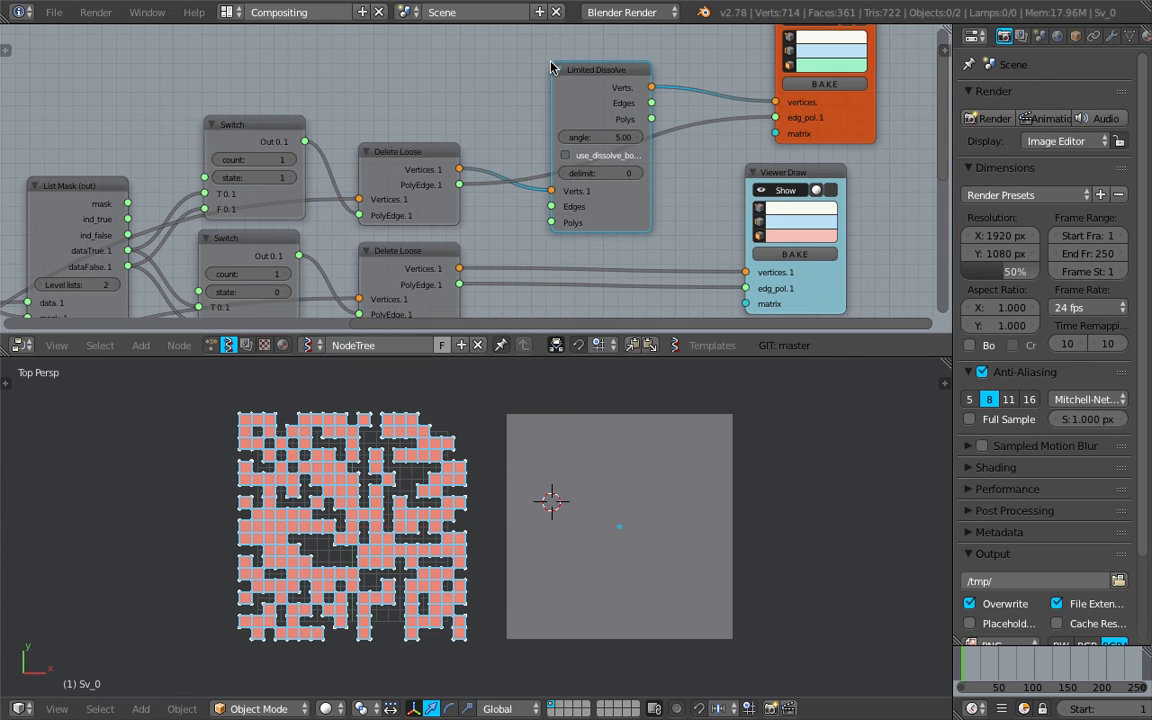
left_click_drag(464, 186, 548, 224)
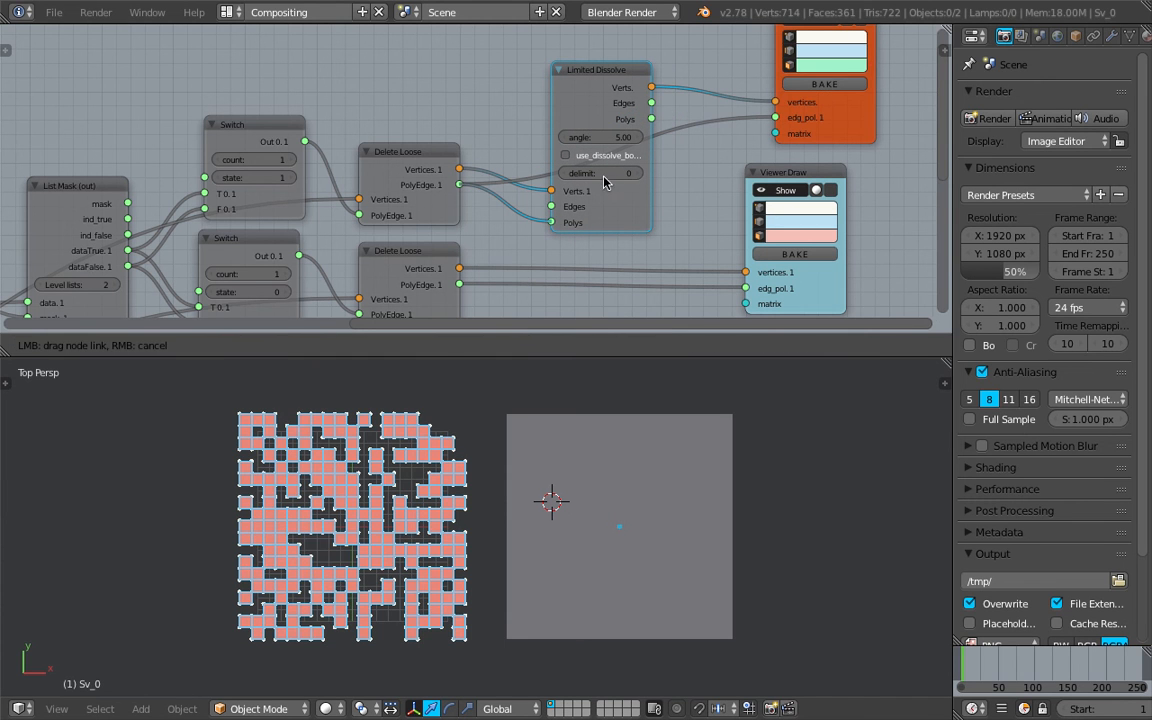
left_click_drag(651, 118, 705, 120)
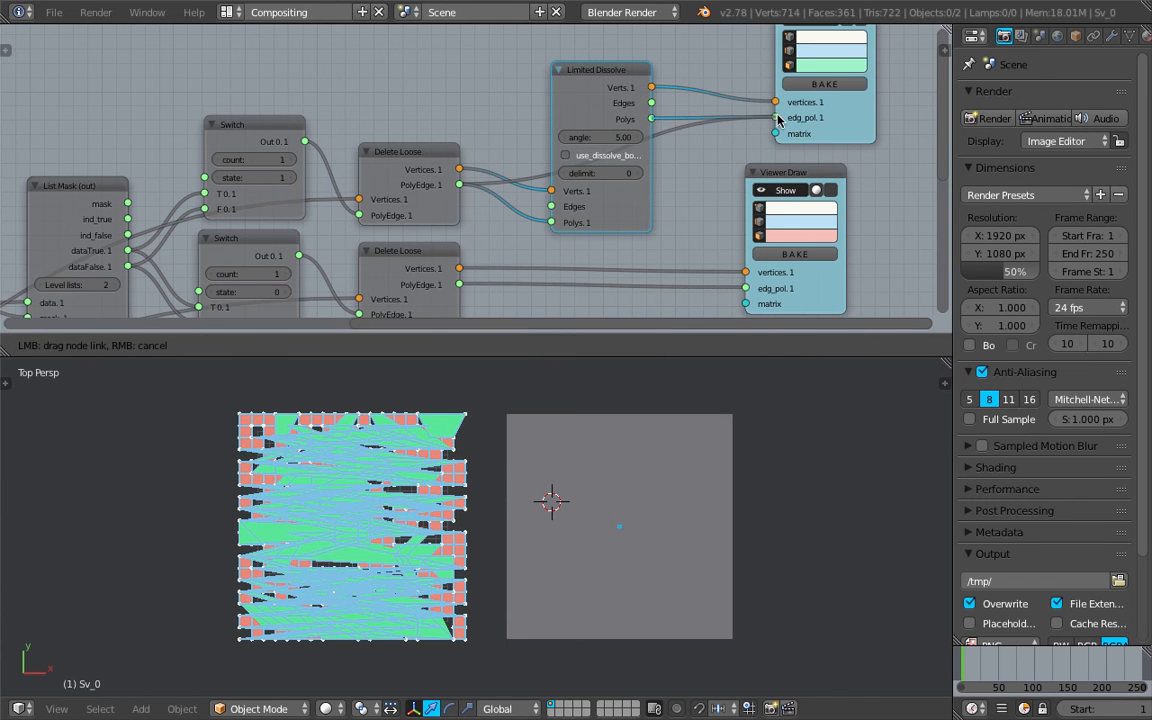
left_click_drag(778, 119, 776, 118)
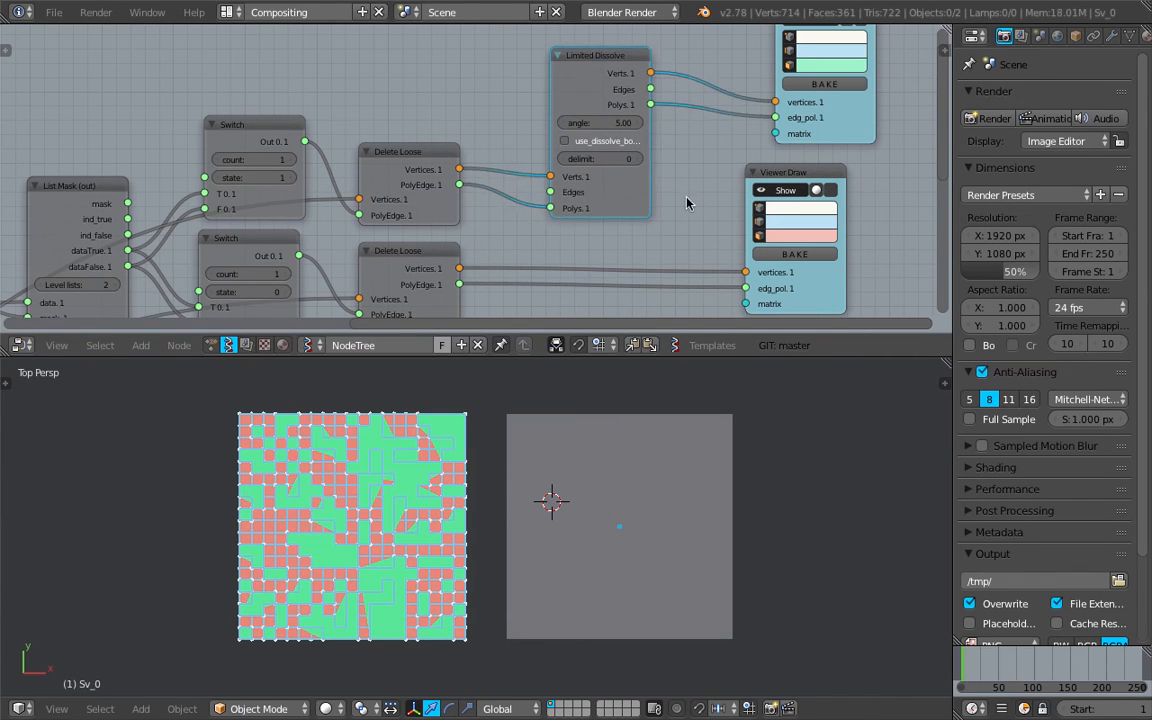
Hide the red Viewer Draw's output and enable ngons tessellation on the green Viewer Draw node.
left_click(777, 193)
scroll(714, 190, "up", 1)
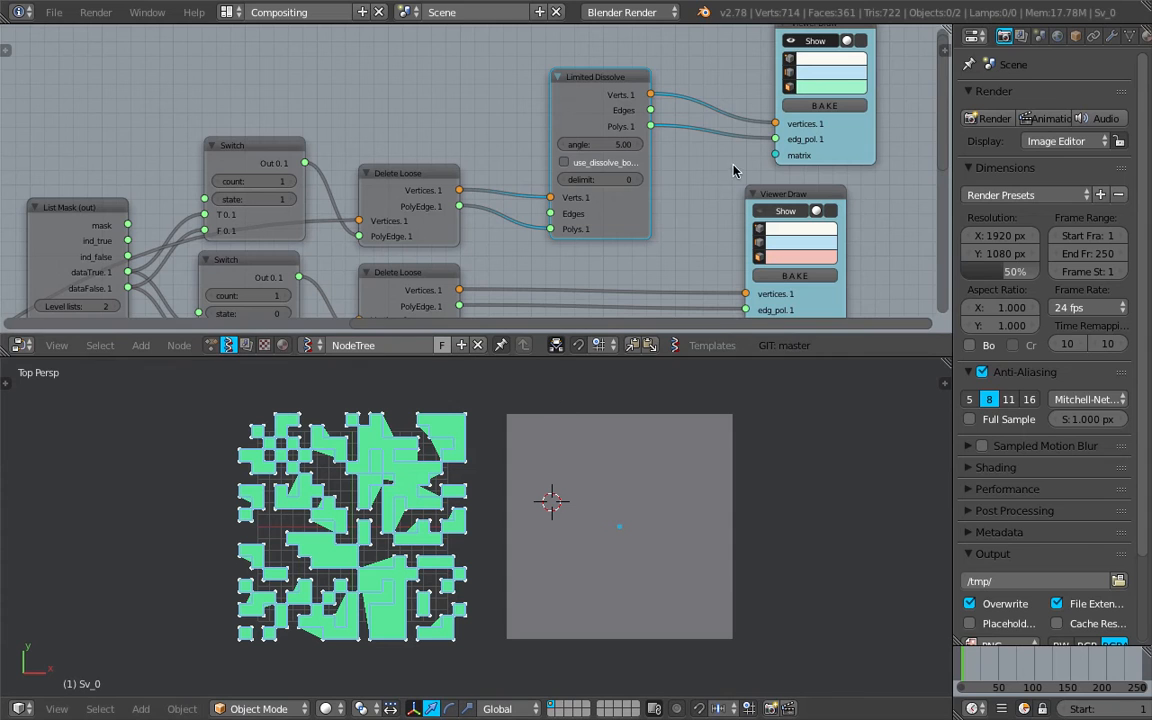
left_click_drag(841, 151, 826, 149)
middle_click_drag(828, 149, 752, 159)
key("n")
scroll(880, 228, "down", 8)
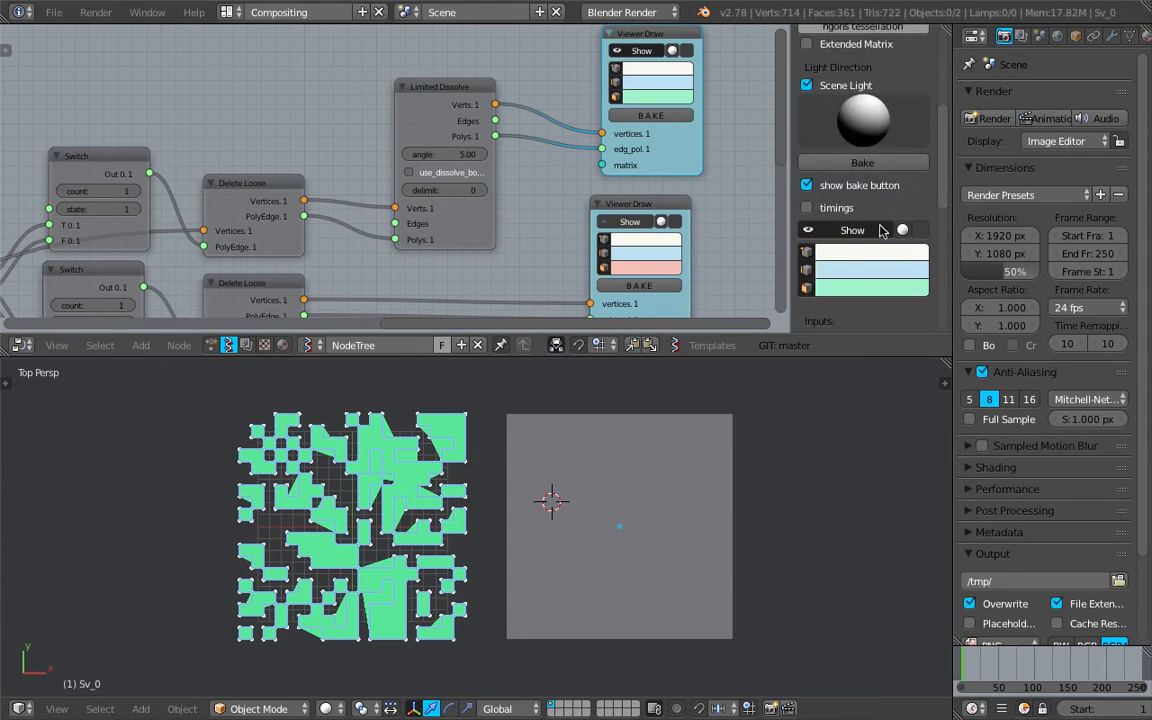
scroll(873, 229, "down", 5)
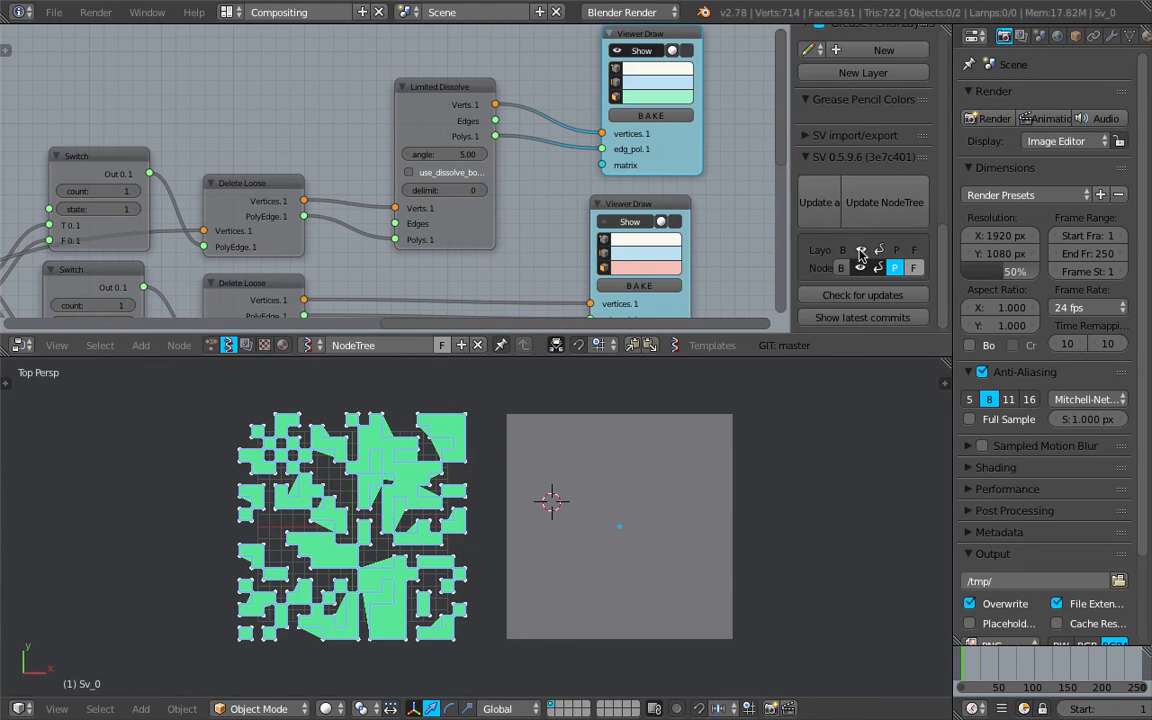
scroll(845, 240, "up", 4)
scroll(850, 217, "up", 9)
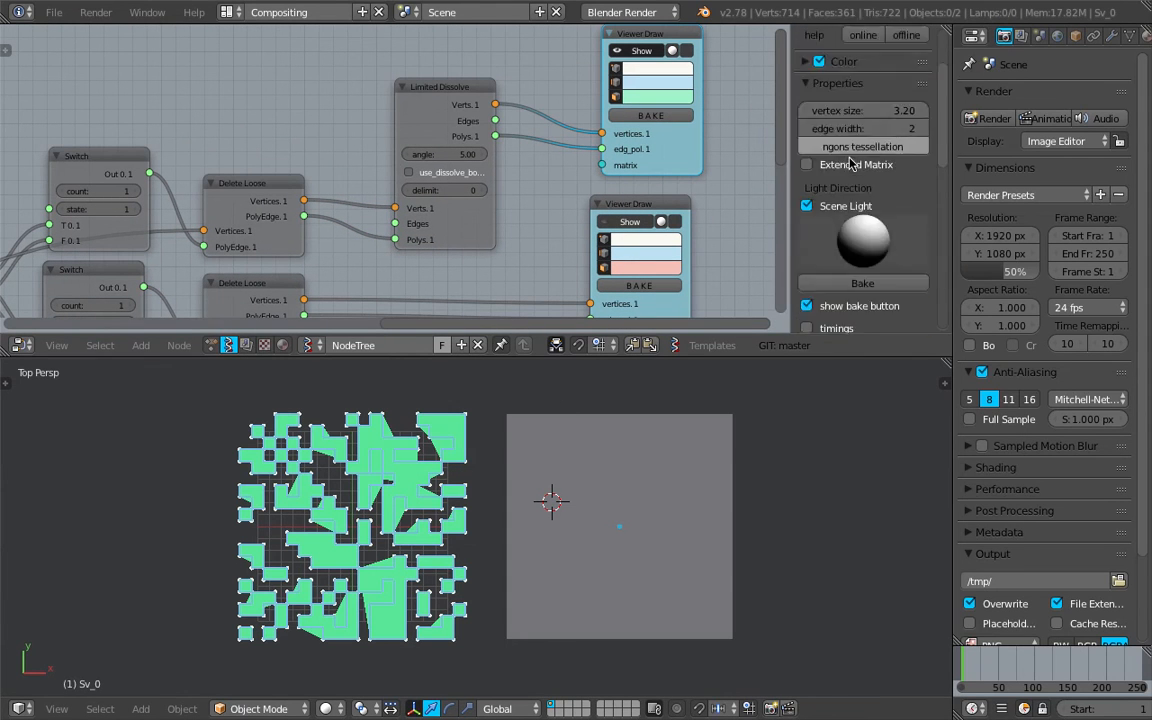
left_click(857, 185)
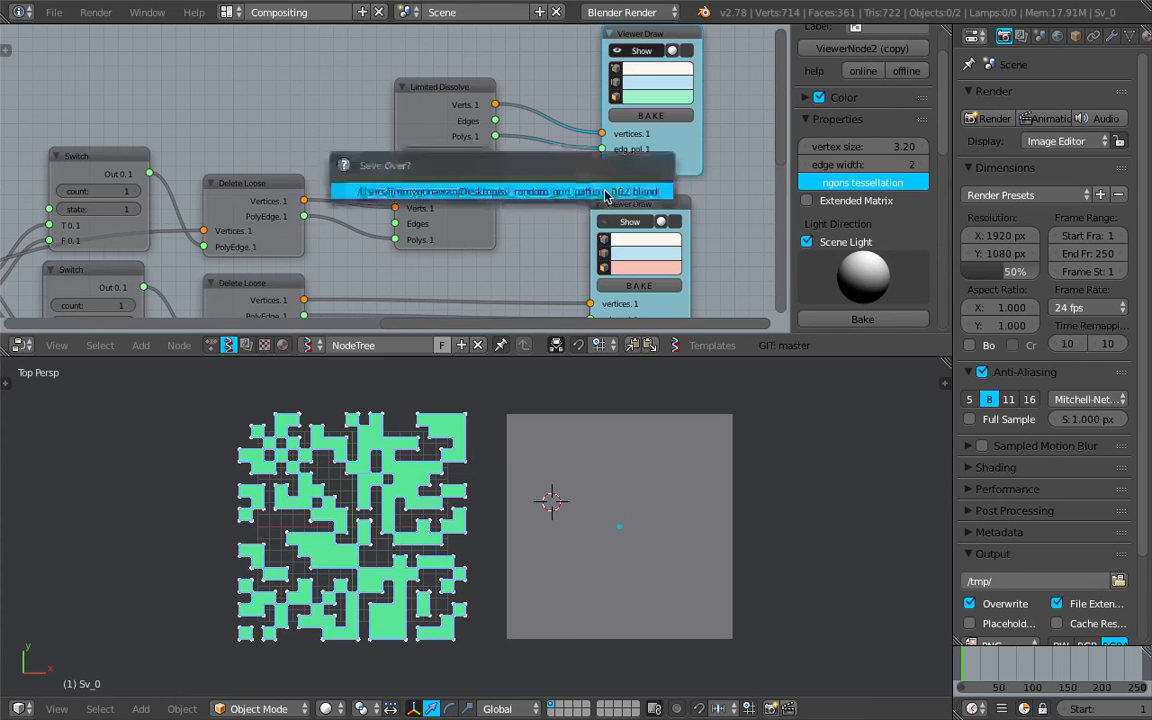
Set the Limited Dissolve angle to 6.11 and enable its boundary dissolve option.
scroll(515, 203, "up", 1)
scroll(515, 203, "up", 1)
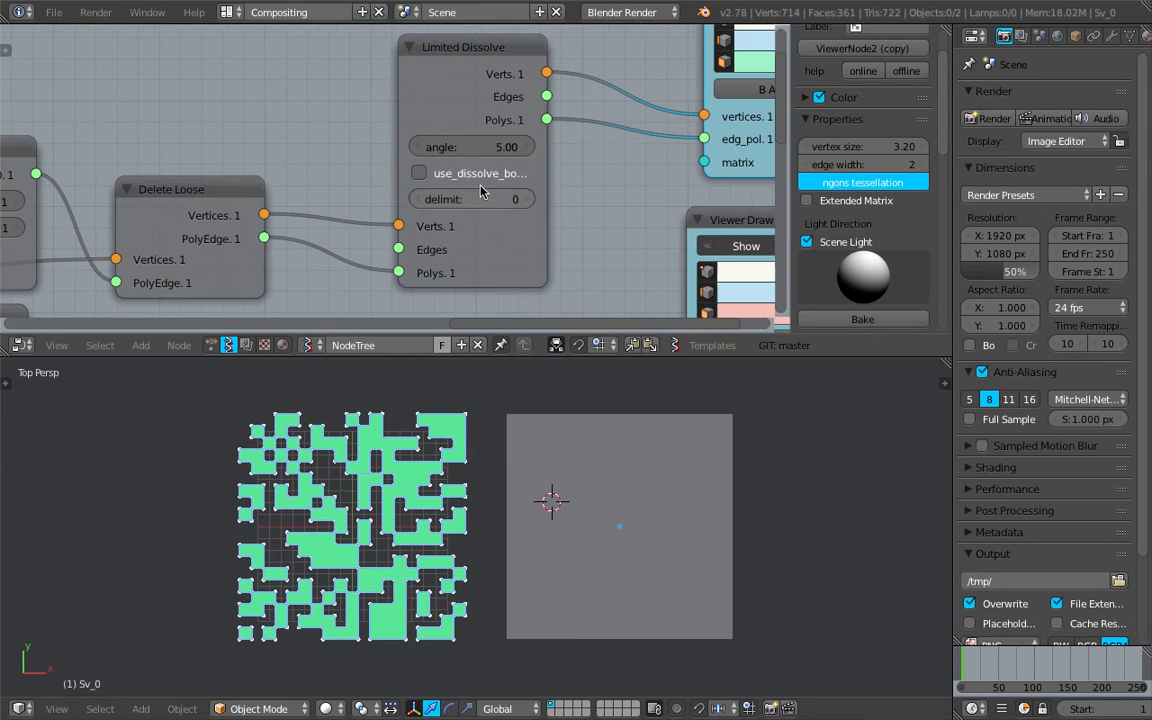
scroll(284, 472, "up", 3)
scroll(330, 497, "down", 2)
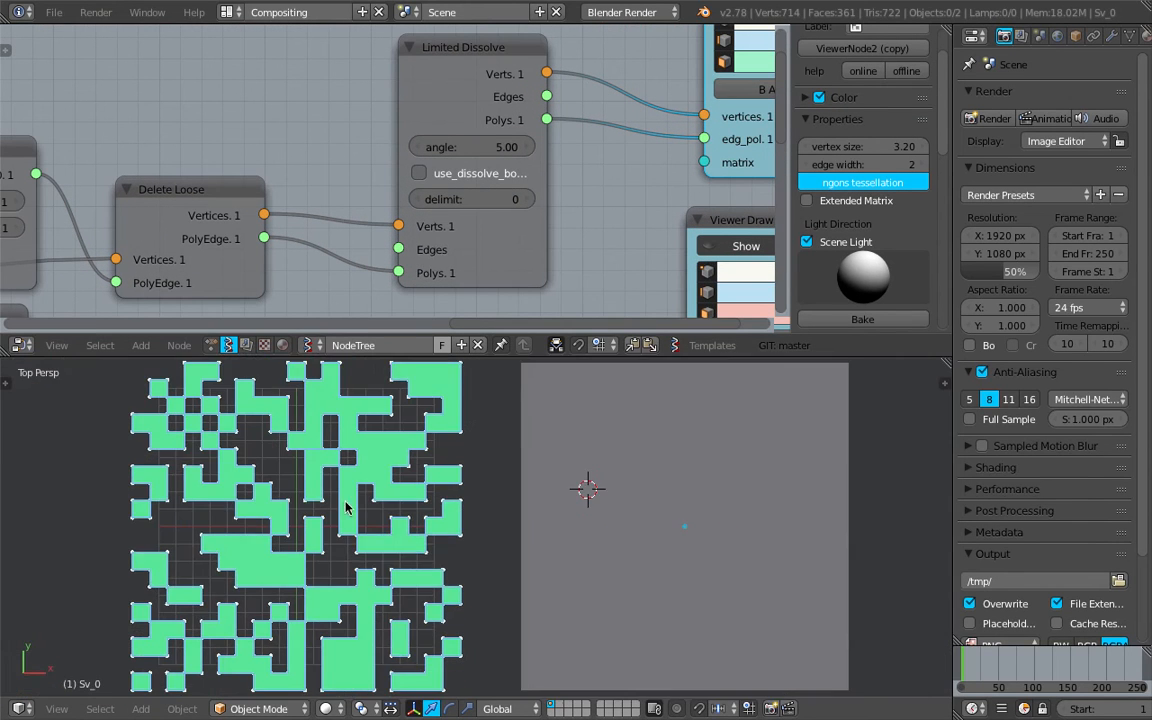
scroll(325, 494, "up", 5)
scroll(334, 492, "down", 3)
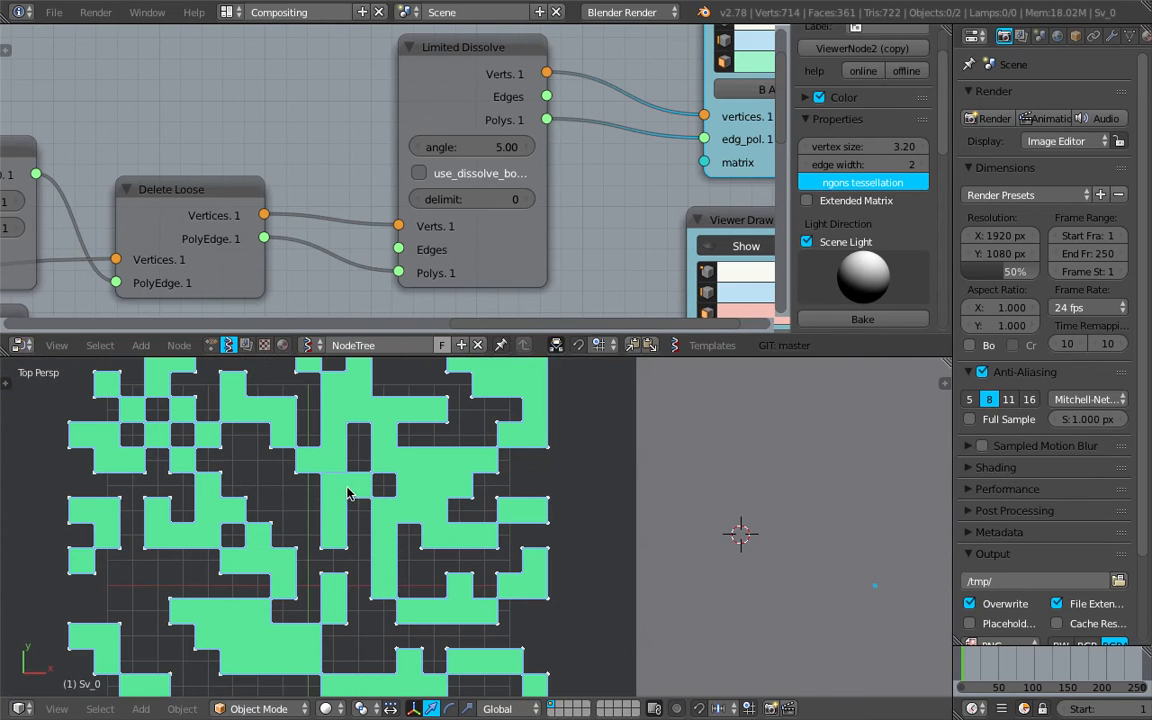
left_click_drag(482, 147, 445, 147)
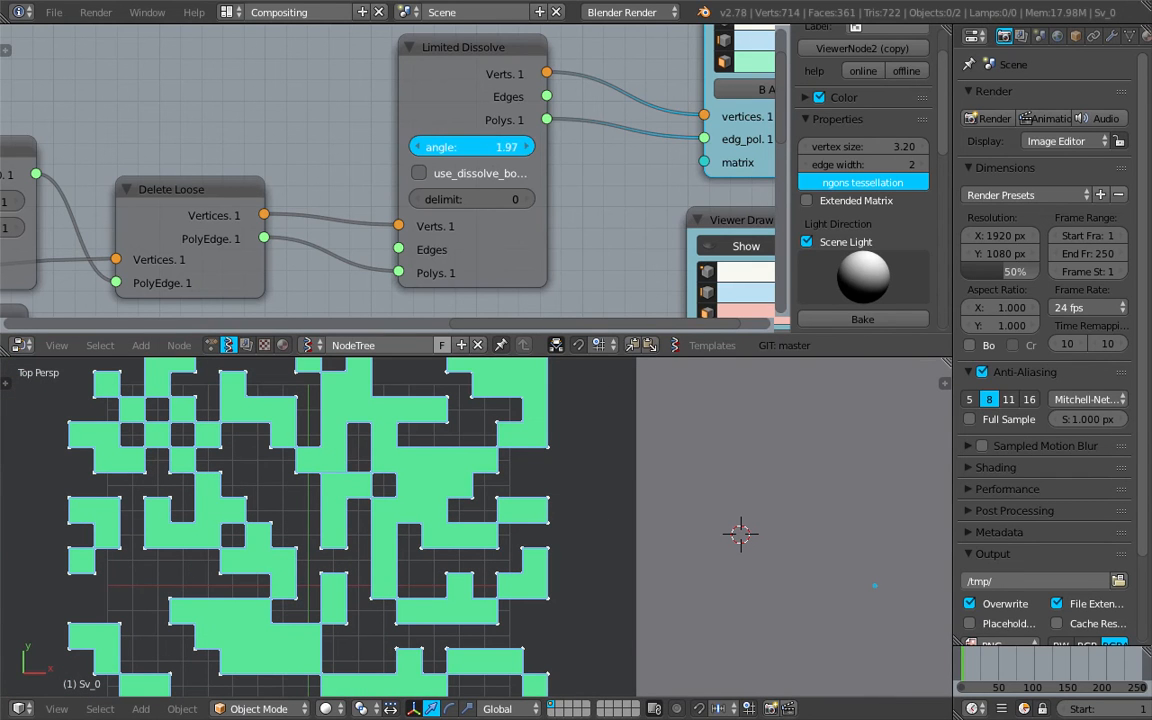
left_click(496, 173)
left_click(496, 173)
left_click(496, 173)
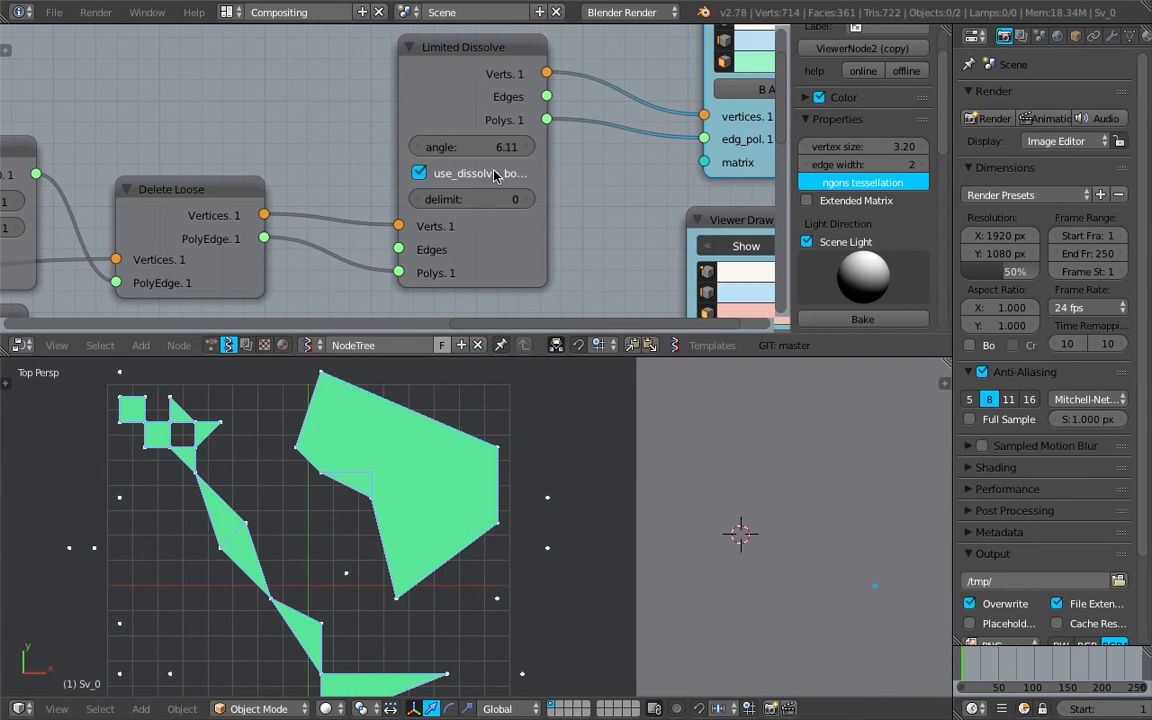
Set the Limited Dissolve node's delimit to -39 and its angle to 0.
left_click_drag(484, 199, 512, 199)
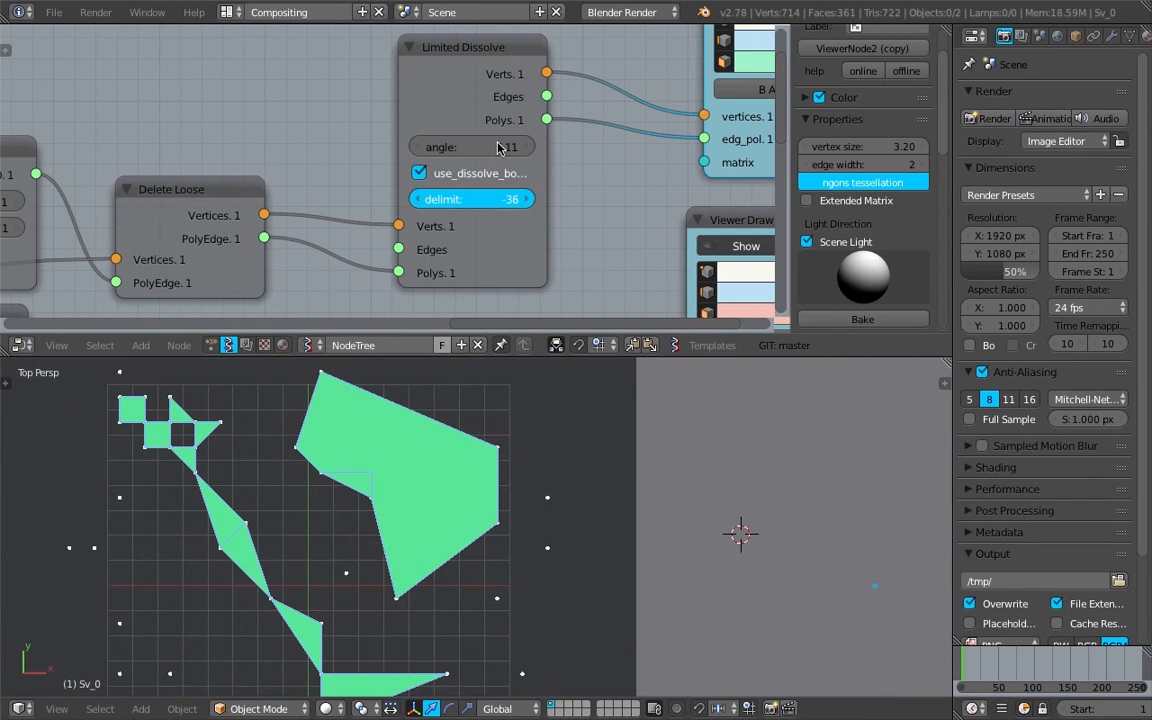
left_click_drag(497, 147, 494, 212)
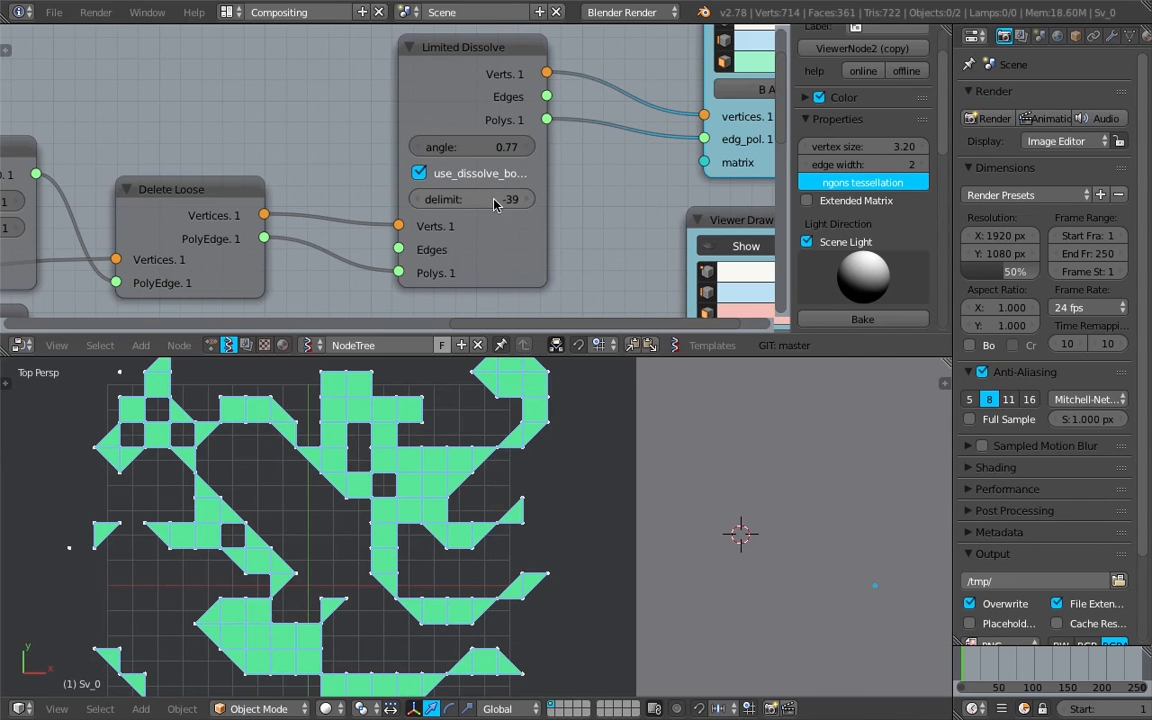
left_click_drag(494, 147, 400, 148)
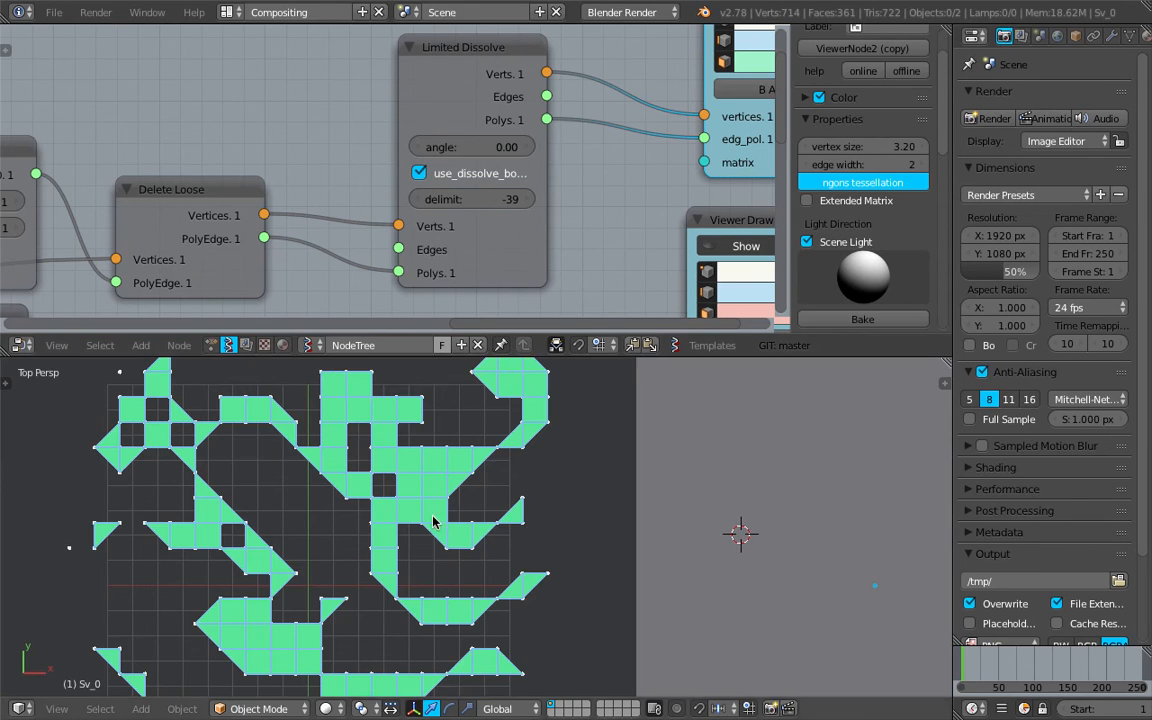
Save the Blender file over its existing version after reframing the green pattern in the 3D view.
scroll(433, 522, "down", 4)
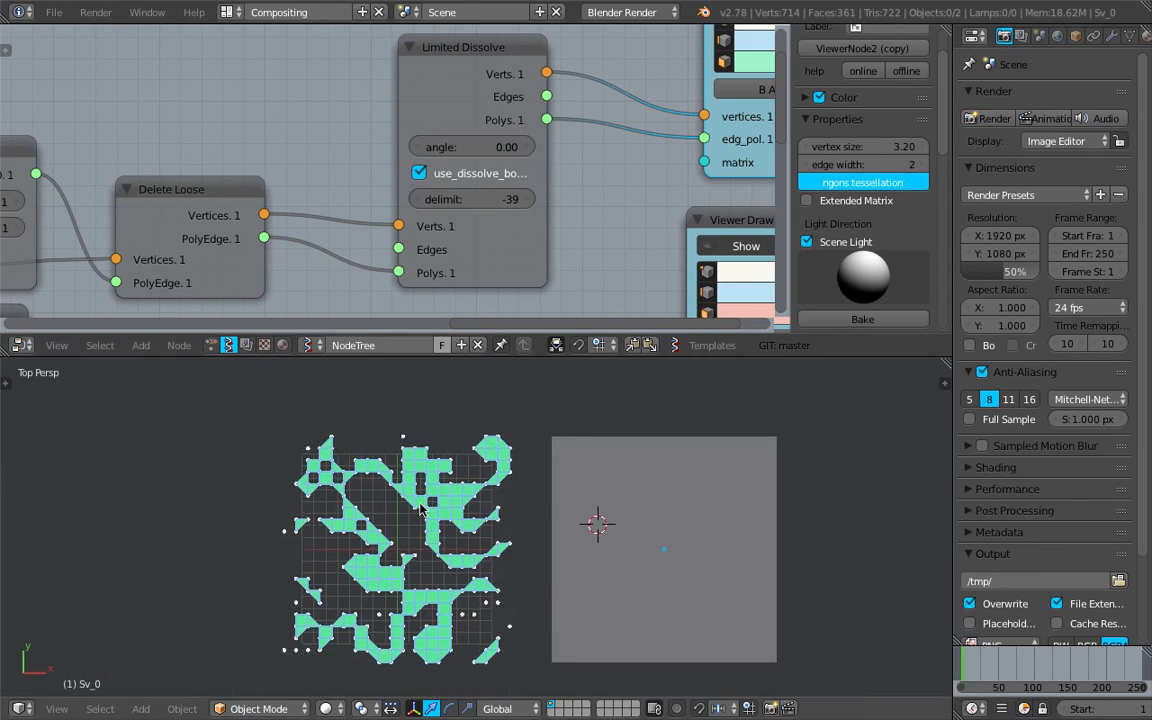
scroll(428, 526, "up", 3)
scroll(418, 518, "down", 3)
middle_click_drag(468, 473, 399, 489, "shift")
key("ctrl+s")
left_click(417, 515)
key("ctrl+s")
left_click(347, 509)
Bake the green Viewer Draw's pattern to a mesh, place it between the live preview and the gray square, and save the file.
scroll(509, 193, "down", 3)
middle_click_drag(745, 162, 609, 147)
left_click_drag(521, 126, 559, 120)
scroll(576, 140, "down", 2)
left_click(572, 105)
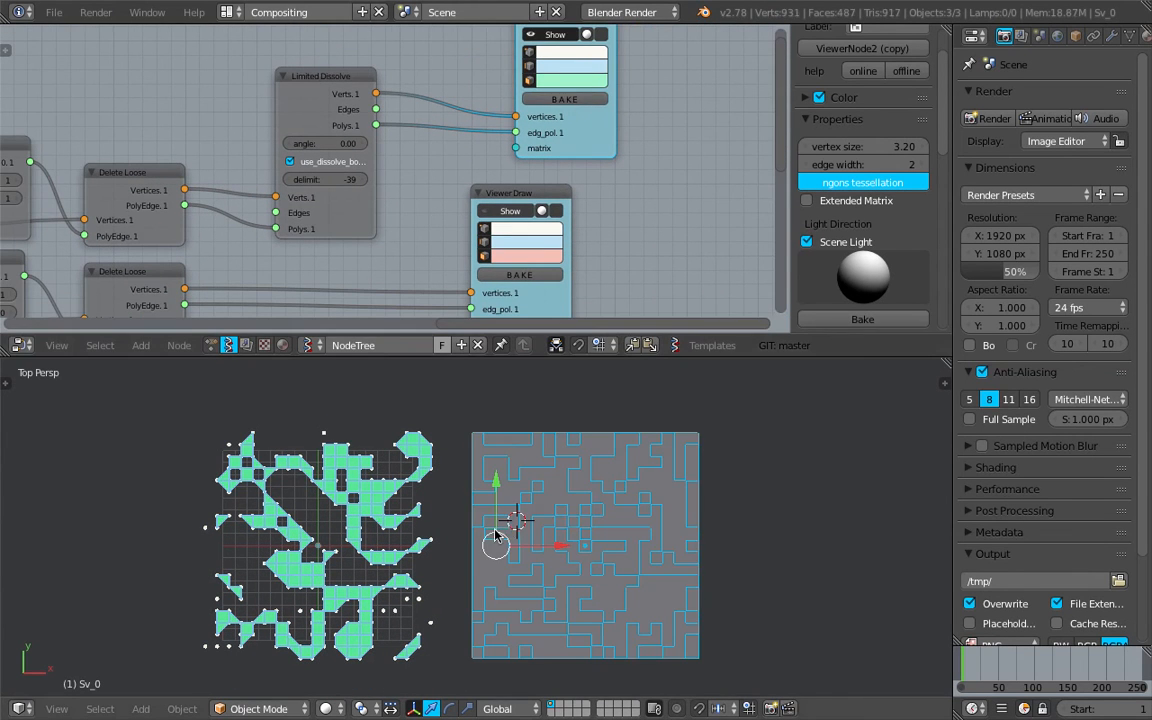
right_click(590, 475)
key("a")
middle_click_drag(638, 464, 589, 473, "shift")
key("ctrl+s")
left_click(458, 522)
Handwrite the word "tangram" with the grease pencil in the empty space above the baked pattern.
middle_click_drag(446, 433, 439, 523, "shift")
key("d")
mouse_move(397, 486)
left_mouse_down()
mouse_move(432, 475)
mouse_move(411, 514)
mouse_move(489, 500)
mouse_move(503, 453)
mouse_move(485, 496)
left_mouse_up()
left_click_drag(515, 446, 531, 441)
left_click_drag(543, 440, 548, 456)
left_click_drag(549, 440, 588, 453)
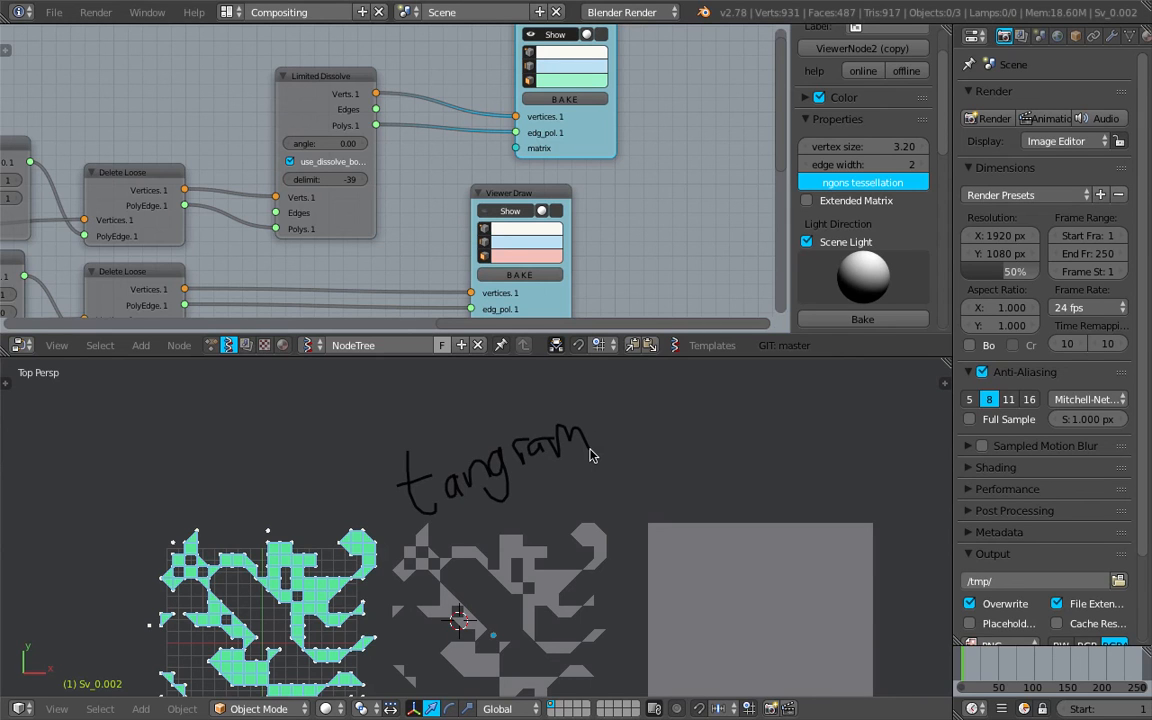
middle_click_drag(549, 481, 540, 432, "shift")
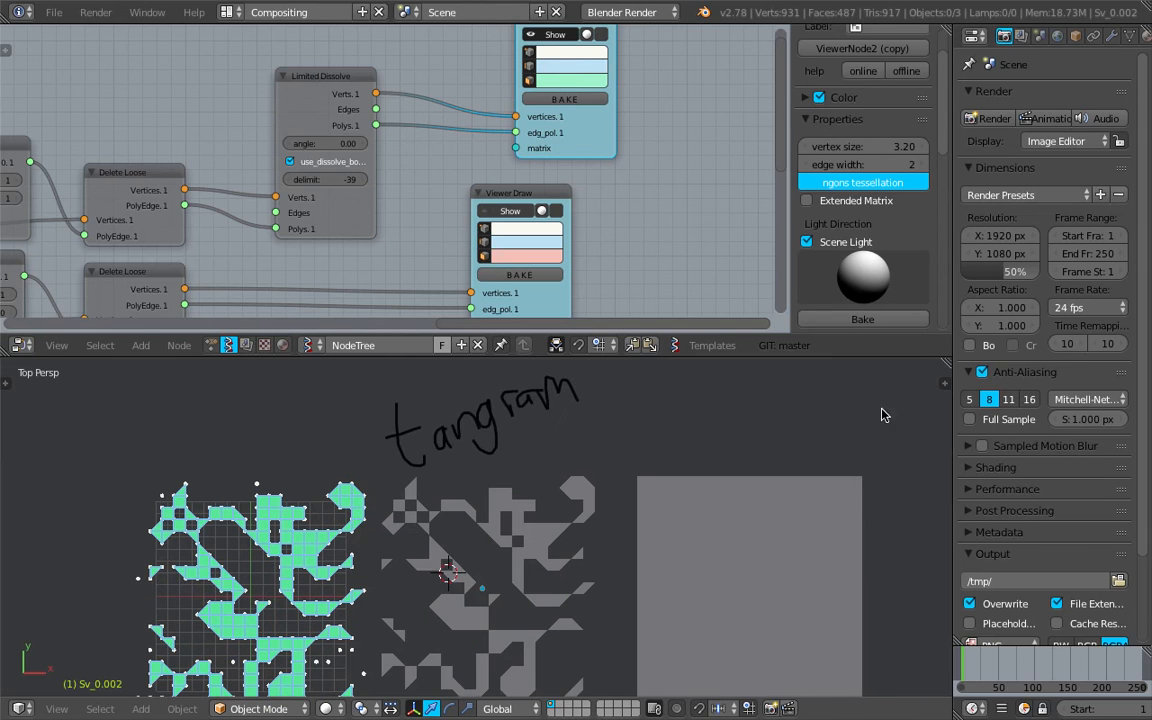
Remove the grease pencil layer holding the handwritten "tangram" note and collapse the 3D view's properties region.
left_click(944, 383)
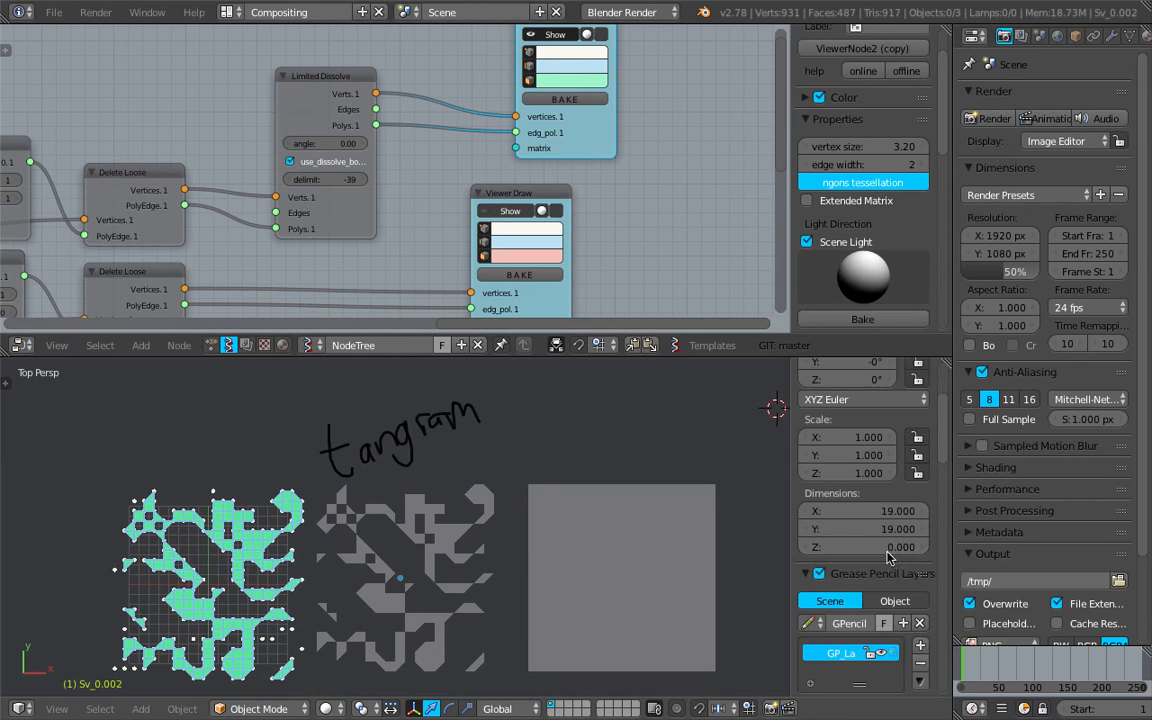
left_click(921, 665)
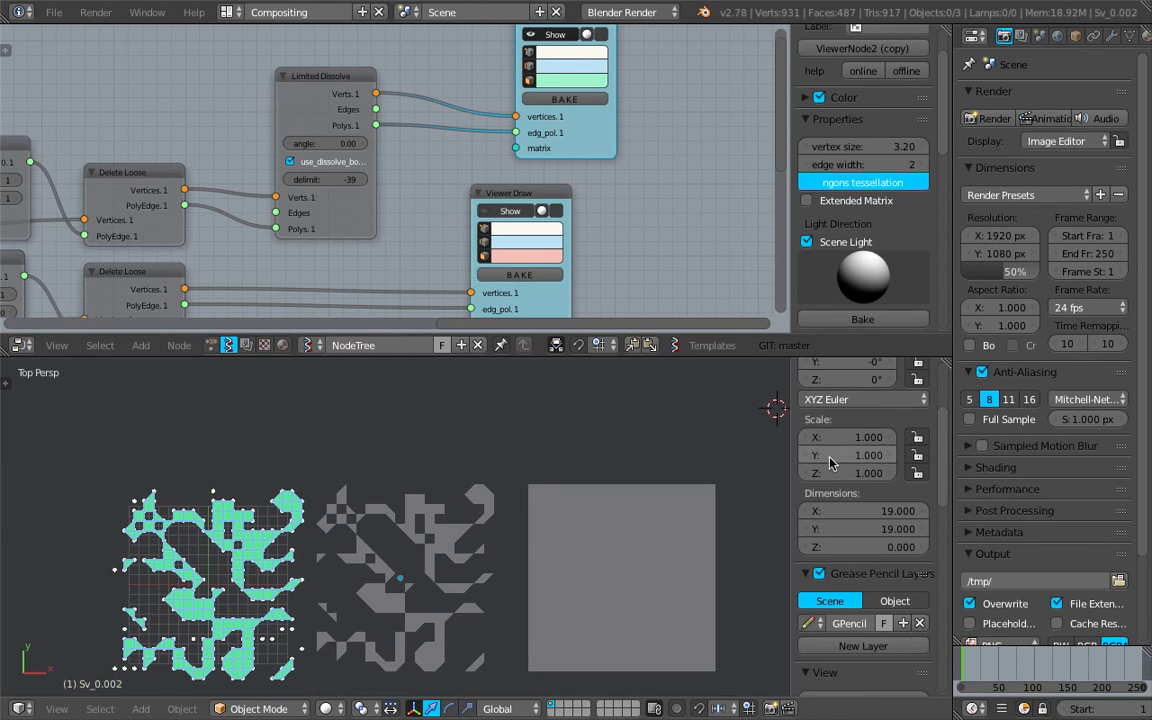
left_click_drag(790, 446, 1062, 465)
Select all the mesh objects in the 3D view and save the file.
middle_click_drag(667, 517, 687, 462, "shift")
scroll(691, 463, "down", 2)
scroll(691, 467, "up", 2)
key("a")
key("ctrl+s")
left_click(690, 467)
middle_click_drag(658, 468, 639, 467, "shift")
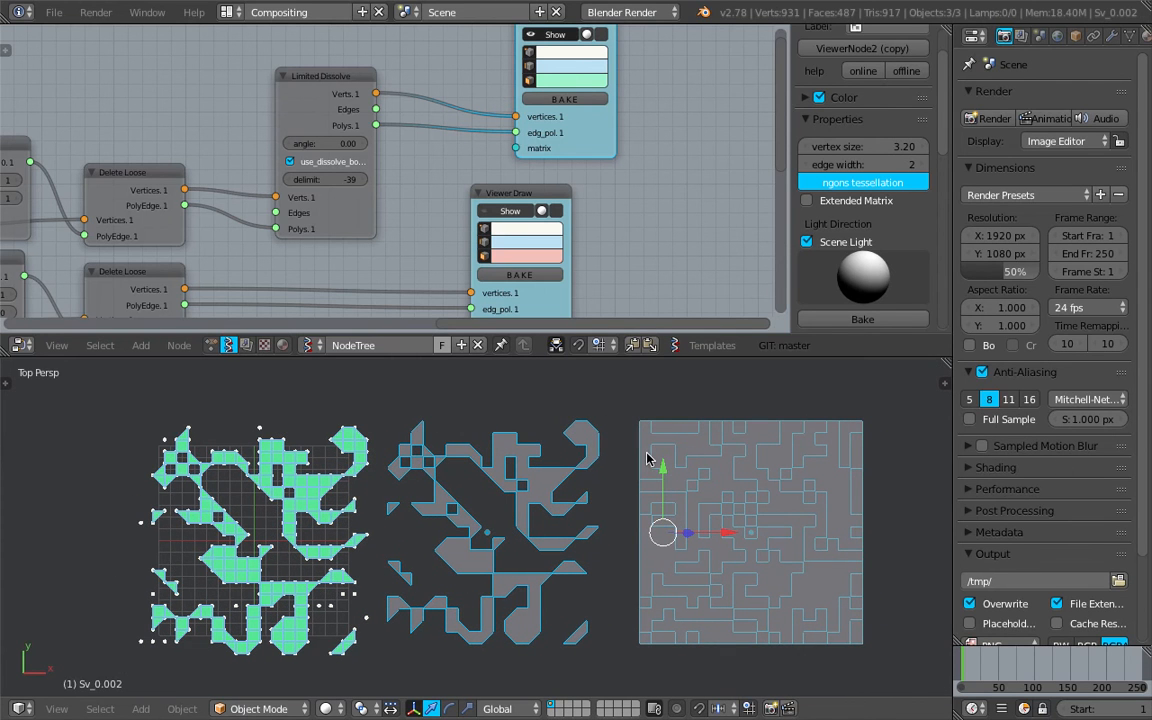
Adjust an upstream input value in the node tree to generate a different random pattern, and save the file.
scroll(352, 222, "down", 4)
middle_click_drag(350, 221, 476, 193)
middle_click_drag(44, 206, 484, 138)
scroll(470, 145, "up", 2)
left_click_drag(309, 156, 345, 156)
scroll(463, 193, "down", 3)
middle_click_drag(620, 182, 250, 215)
key("ctrl+s")
left_click(257, 211)
scroll(448, 173, "up", 1)
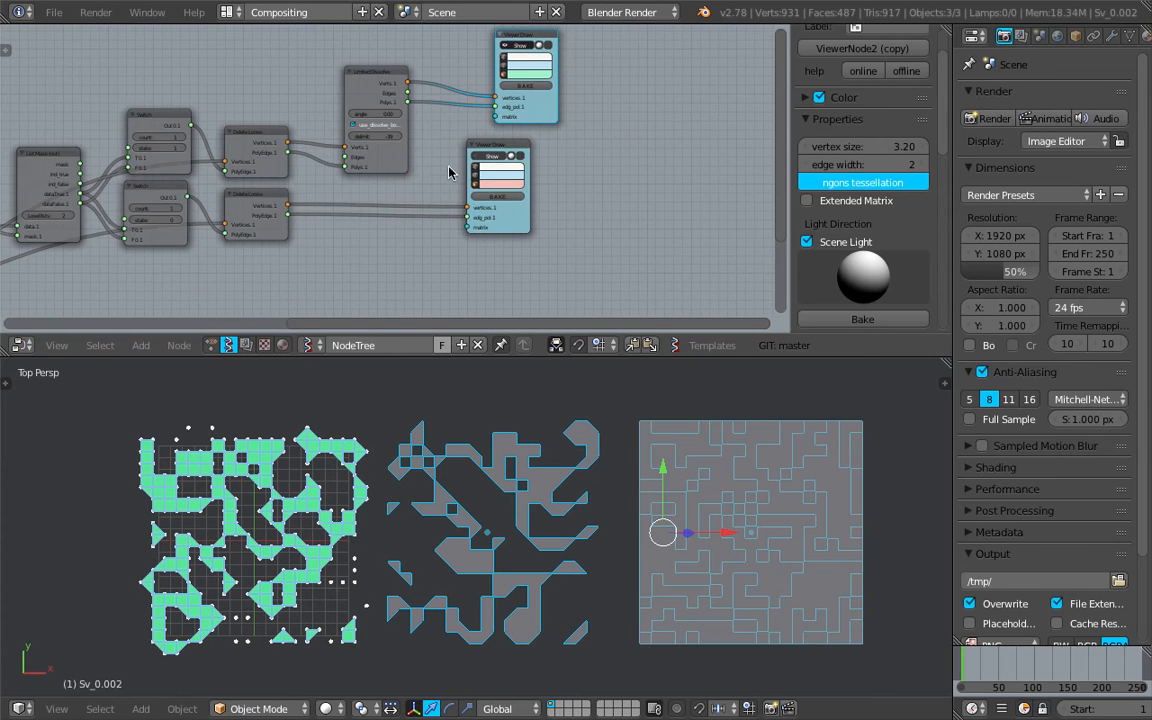
Duplicate the Limited Dissolve node, route the lower Delete Loose's vertices and polygons through it to the red Viewer Draw, and save the file.
left_click(405, 165)
key("shift+d")
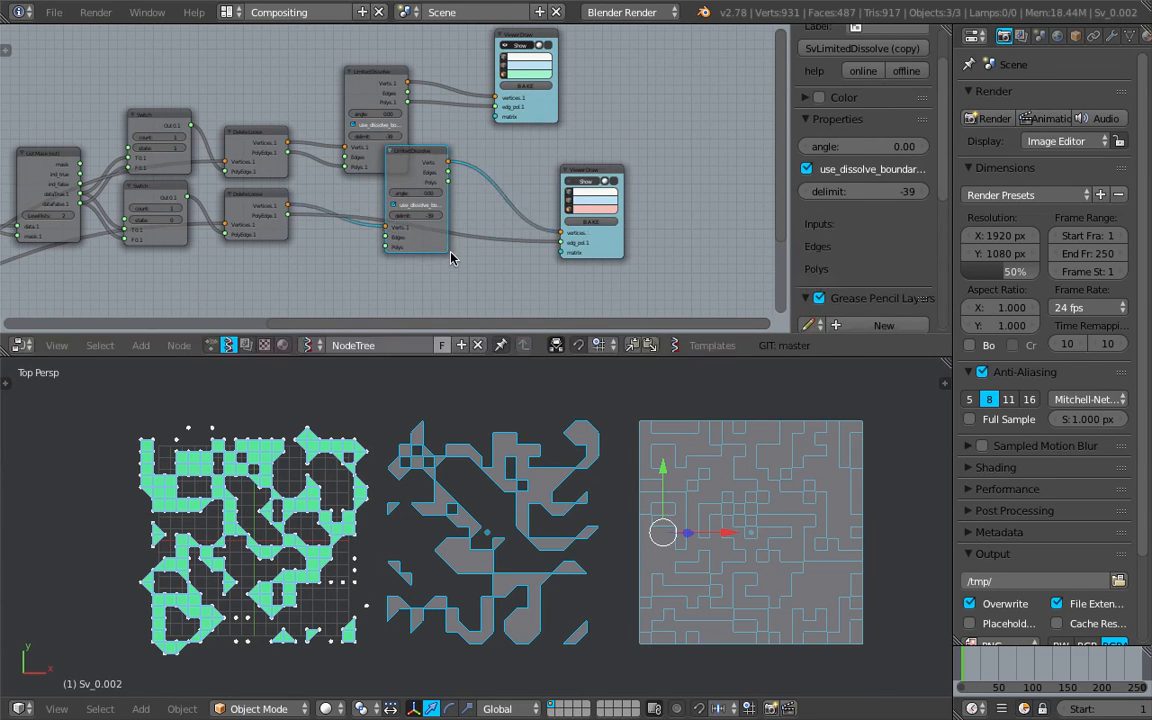
left_click(450, 258)
scroll(446, 258, "up", 1)
left_click_drag(271, 223, 384, 259)
mouse_move(458, 160)
left_mouse_down()
mouse_move(478, 193)
mouse_move(562, 246)
left_mouse_up()
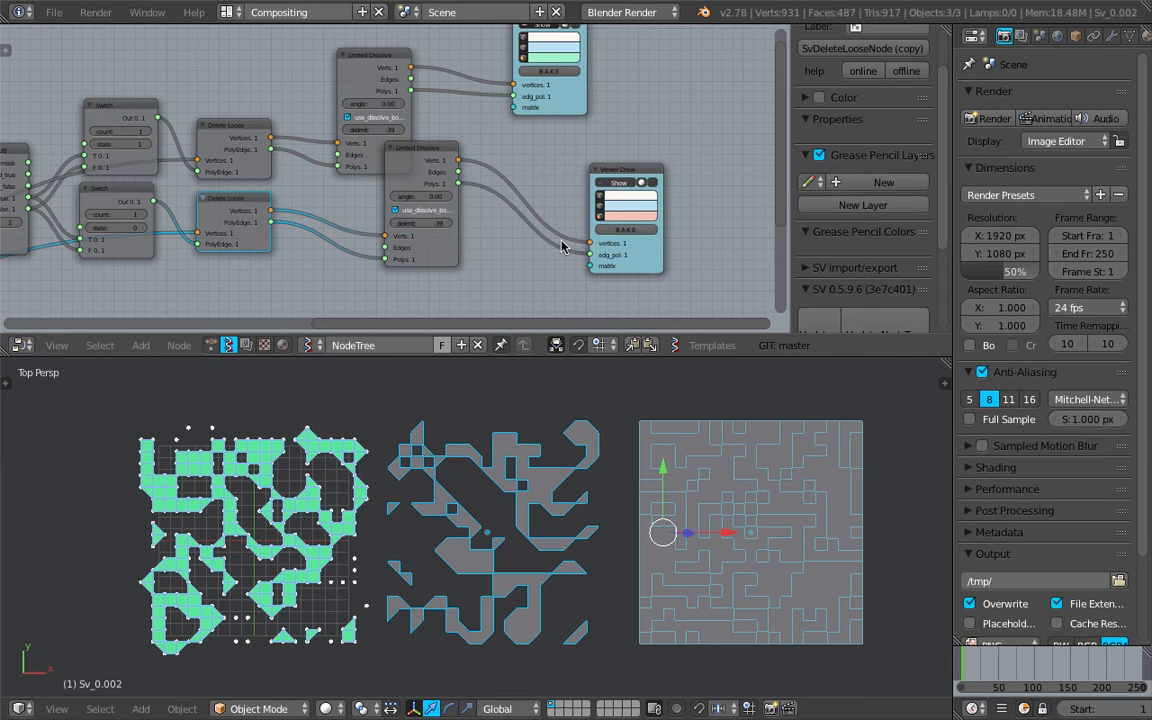
key("ctrl+s")
left_click(562, 246)
Show the red Viewer Draw's output and set the angle of the lower Limited Dissolve node to 0.06.
left_click(620, 186)
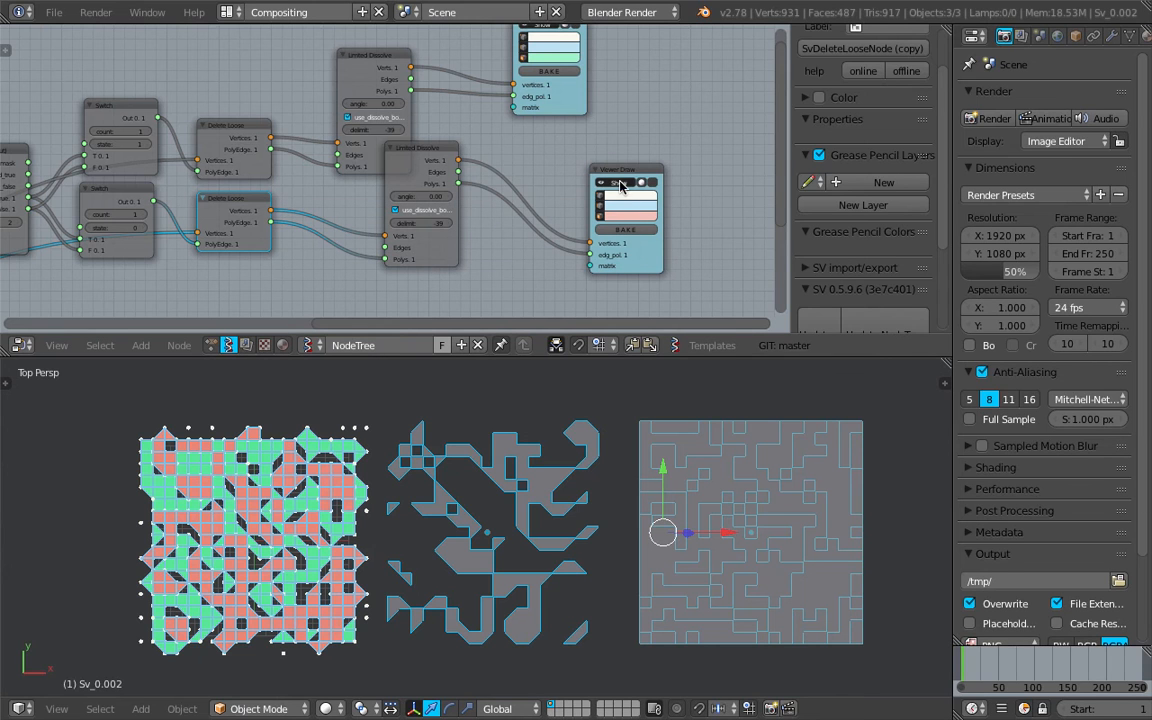
left_click_drag(434, 172, 413, 235)
scroll(400, 205, "up", 1)
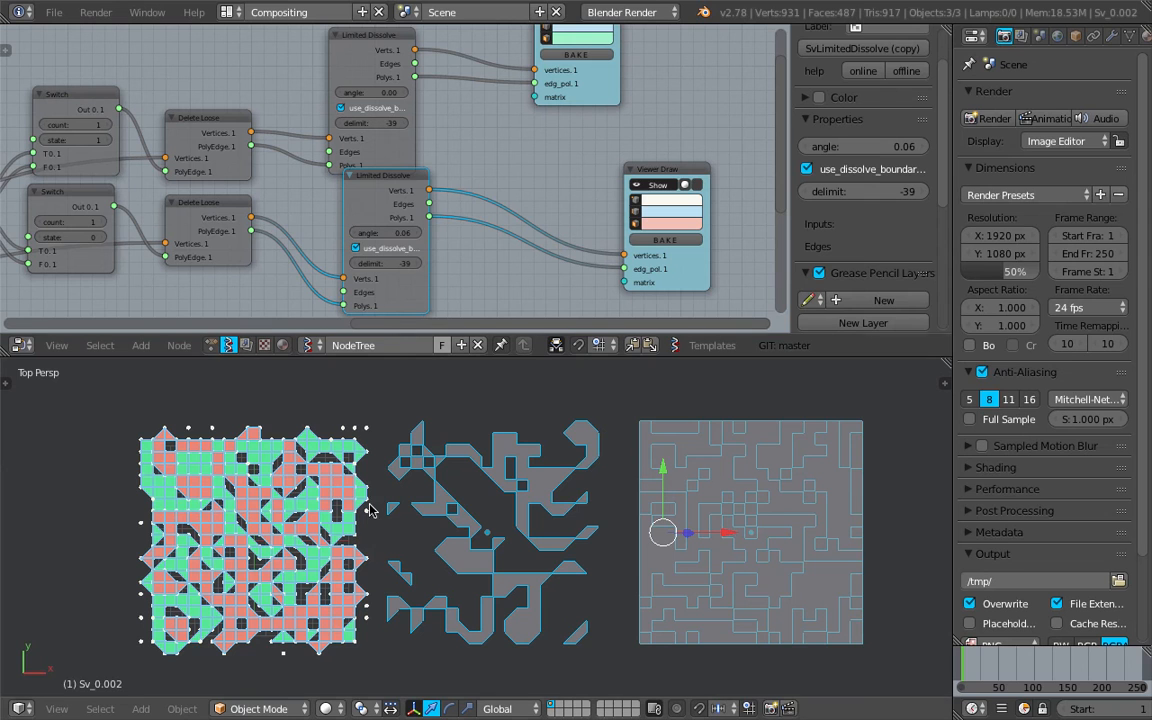
Bake the red Viewer Draw's output to a mesh and move that mesh to the left of the live preview.
scroll(369, 510, "up", 5)
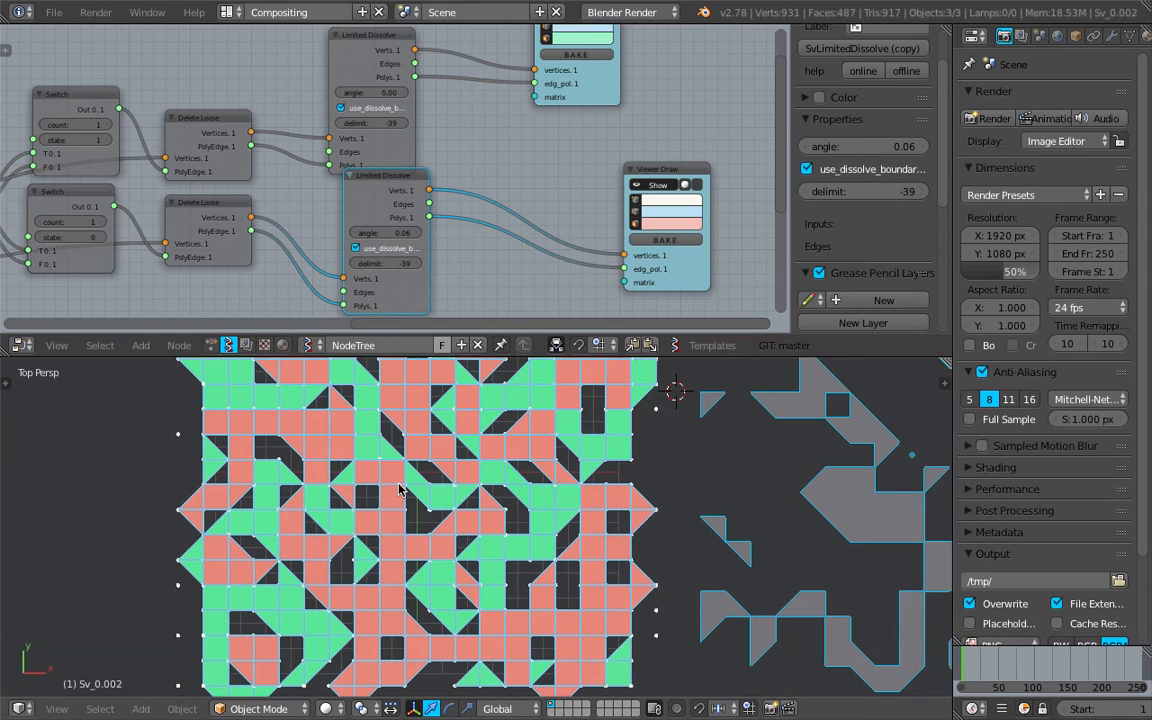
scroll(399, 489, "down", 7)
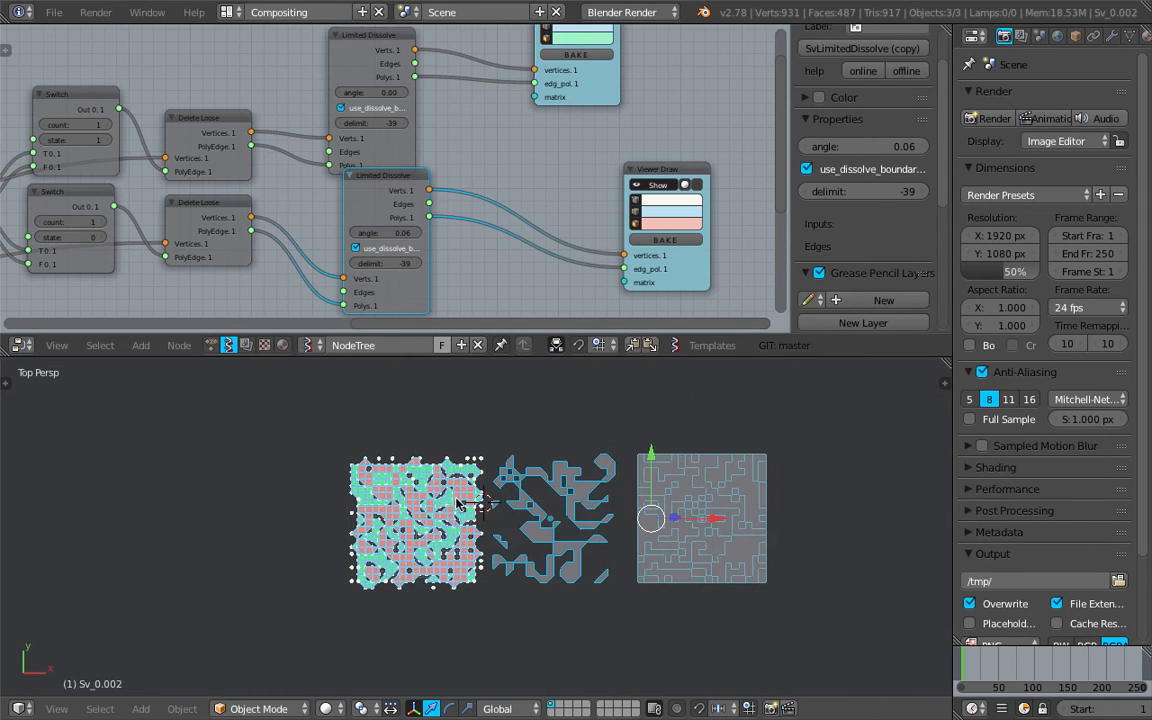
middle_click_drag(437, 505, 389, 507, "shift")
left_click(653, 243)
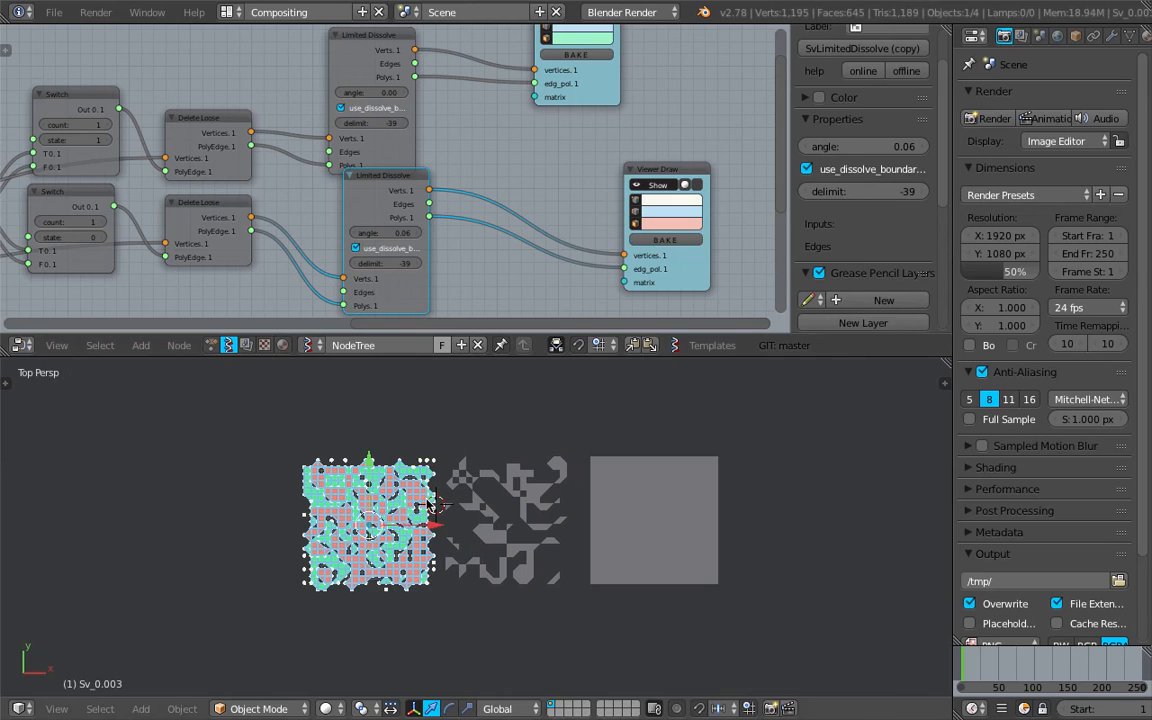
right_click(424, 505)
key("g")
left_click(266, 504)
Bake the green Viewer Draw's output to a mesh and move it to the left of the baked red pattern.
left_click(575, 54)
right_click(335, 470)
key("g")
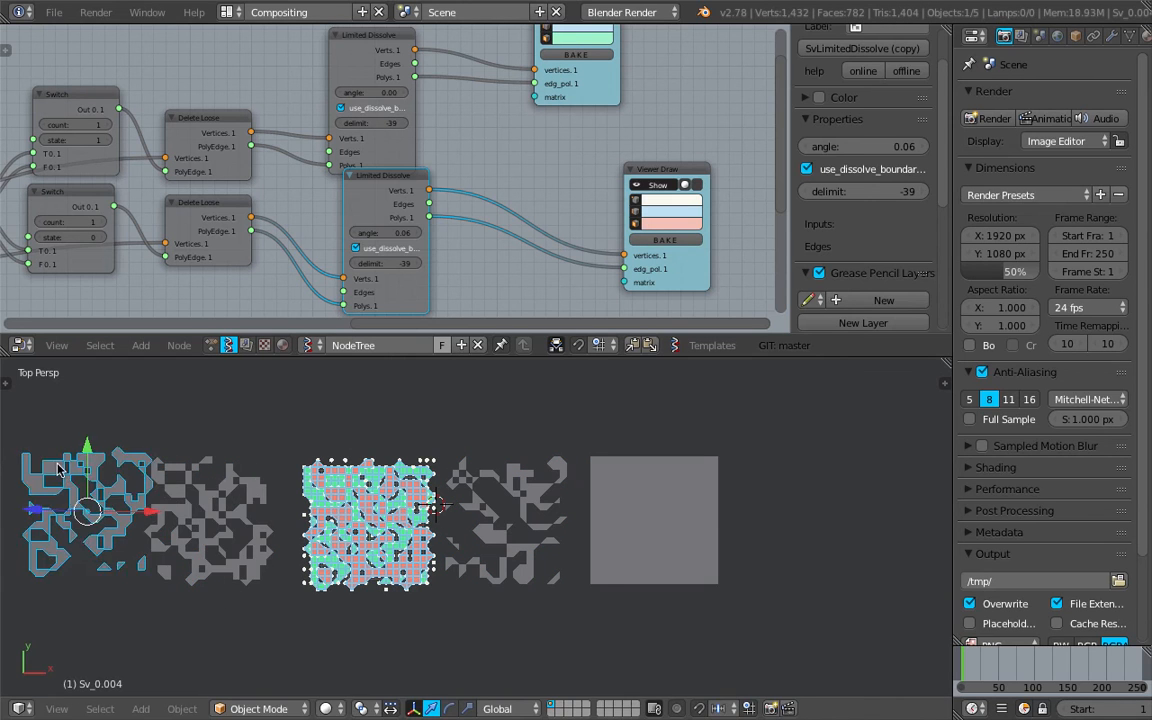
left_click(55, 463)
Examine how the overlapping green and red faces in the live preview compare with the separately baked patterns.
middle_click_drag(100, 479, 310, 479, "shift")
scroll(310, 479, "up", 3)
scroll(310, 480, "down", 3)
mouse_move(505, 493)
middle_mouse_down("shift")
mouse_move(360, 532)
mouse_move(516, 515)
middle_mouse_up("shift")
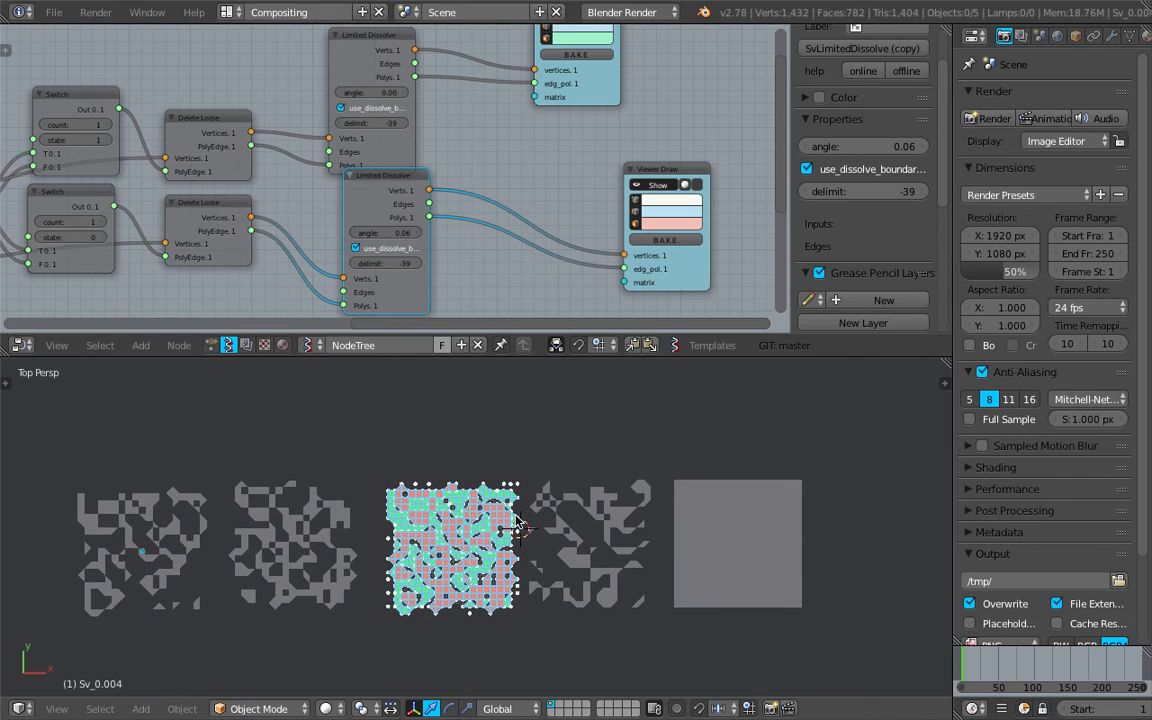
middle_click_drag(479, 437, 446, 474, "shift")
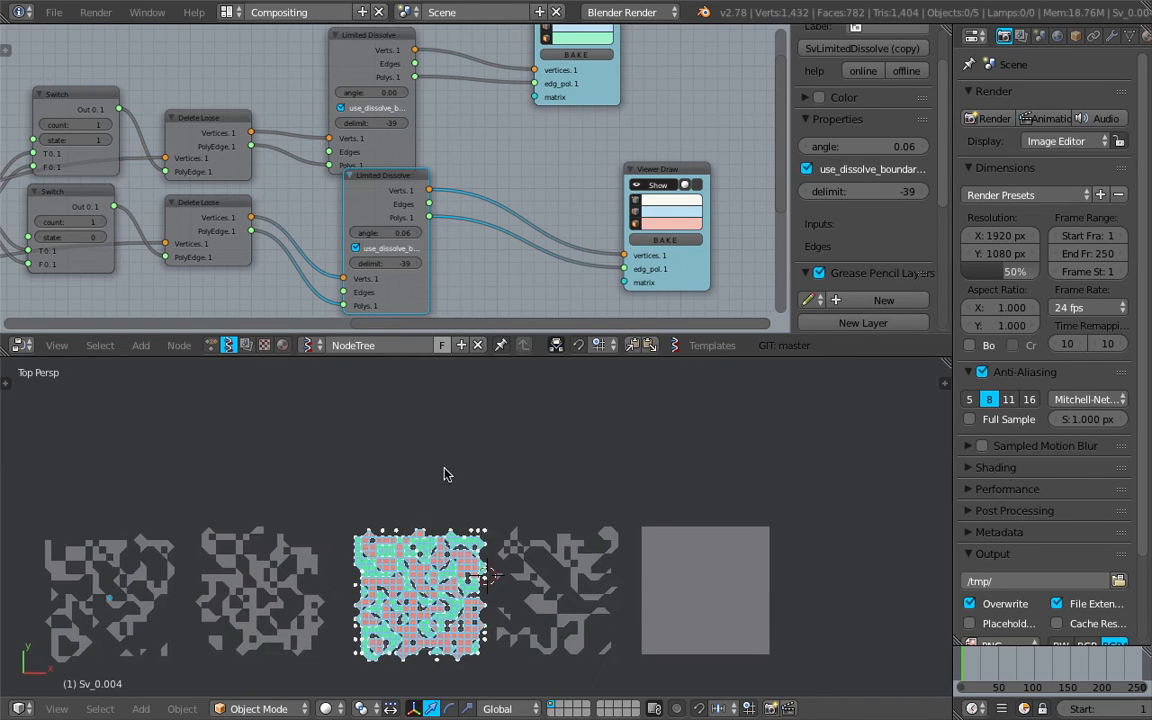
scroll(396, 510, "up", 4)
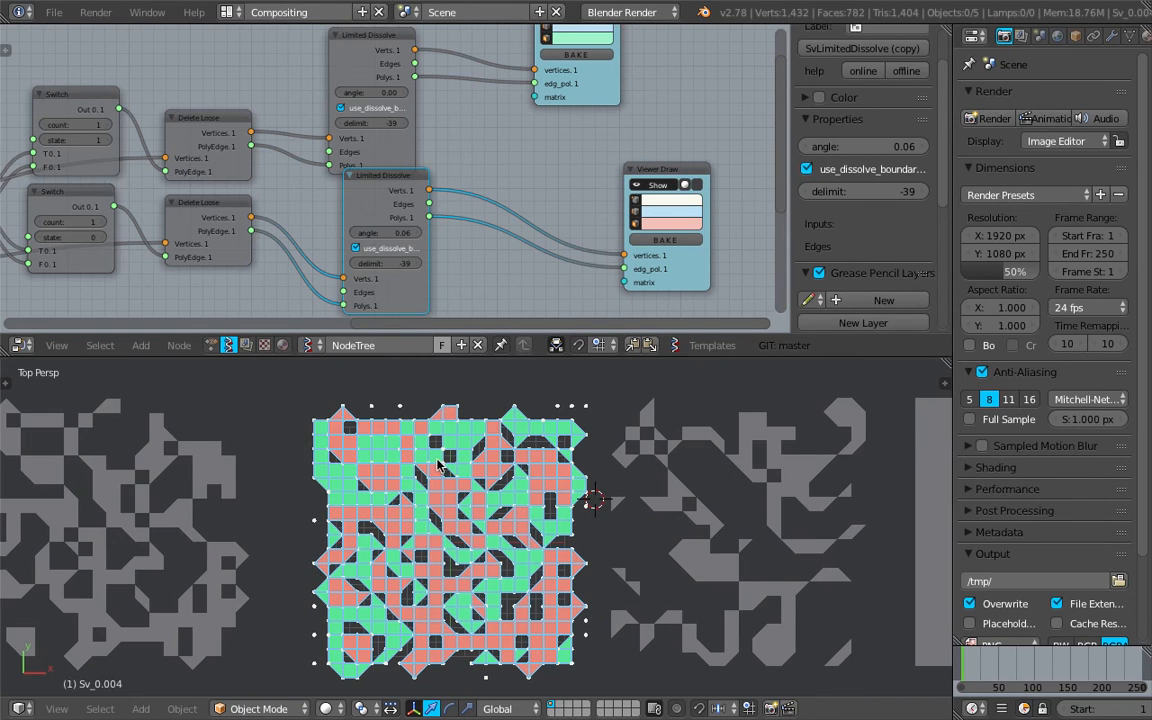
scroll(323, 400, "up", 4)
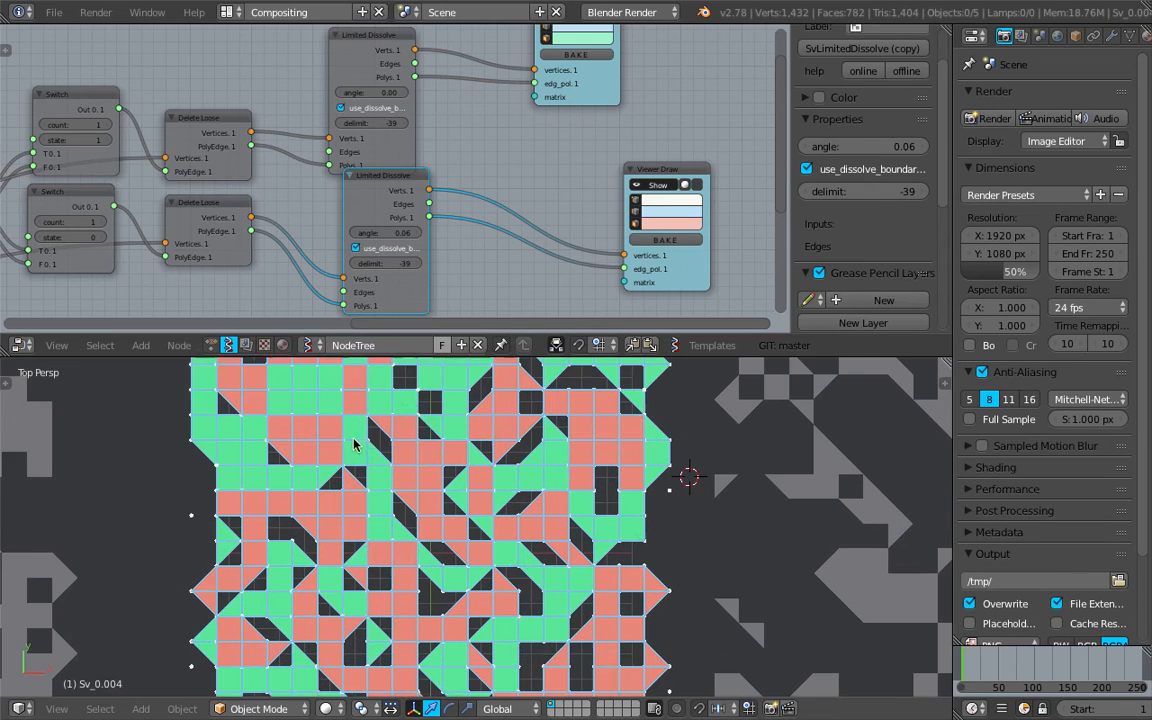
scroll(487, 430, "down", 2)
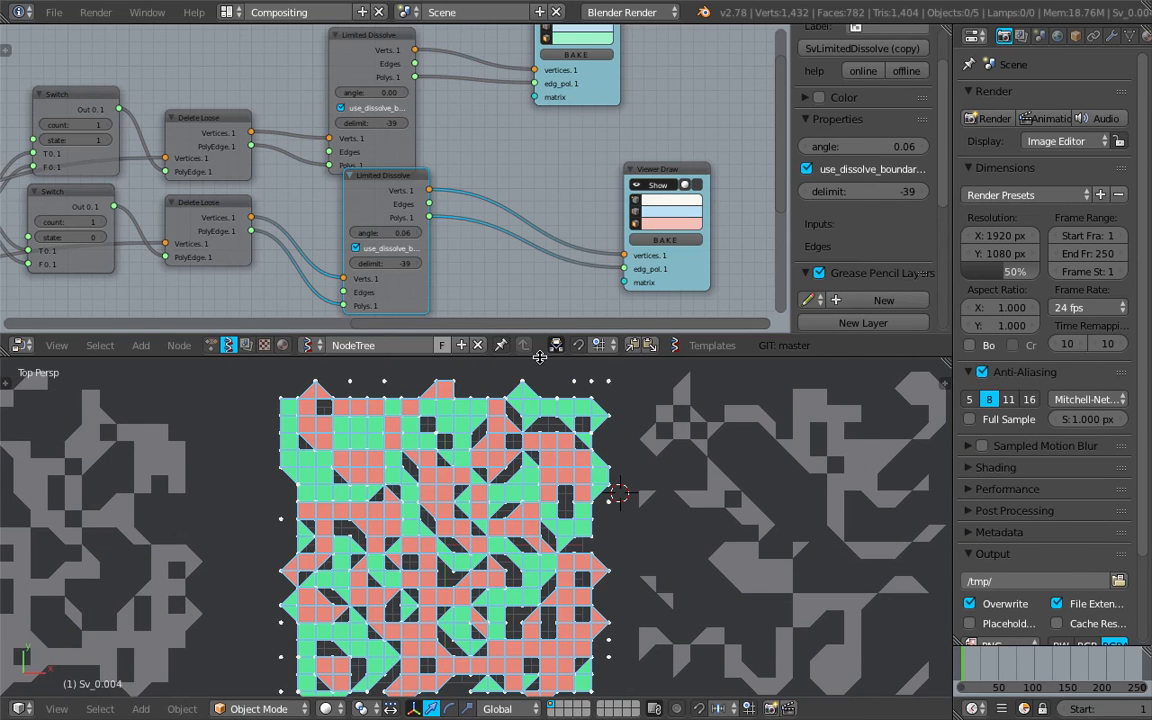
Enlarge the 3D view by shrinking the node editor, and save the file.
left_click_drag(538, 357, 545, 209)
scroll(554, 296, "down", 2)
middle_click_drag(554, 296, 560, 306, "shift")
scroll(507, 342, "down", 1)
middle_click_drag(507, 342, 554, 342, "shift")
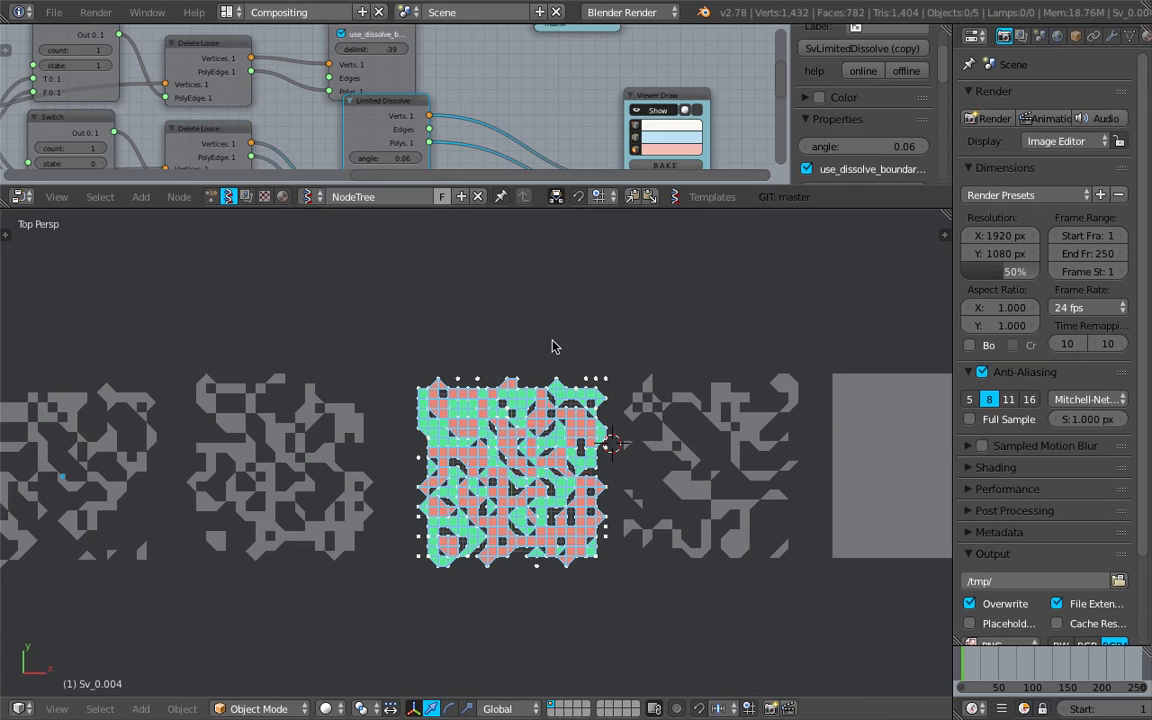
scroll(422, 389, "up", 4)
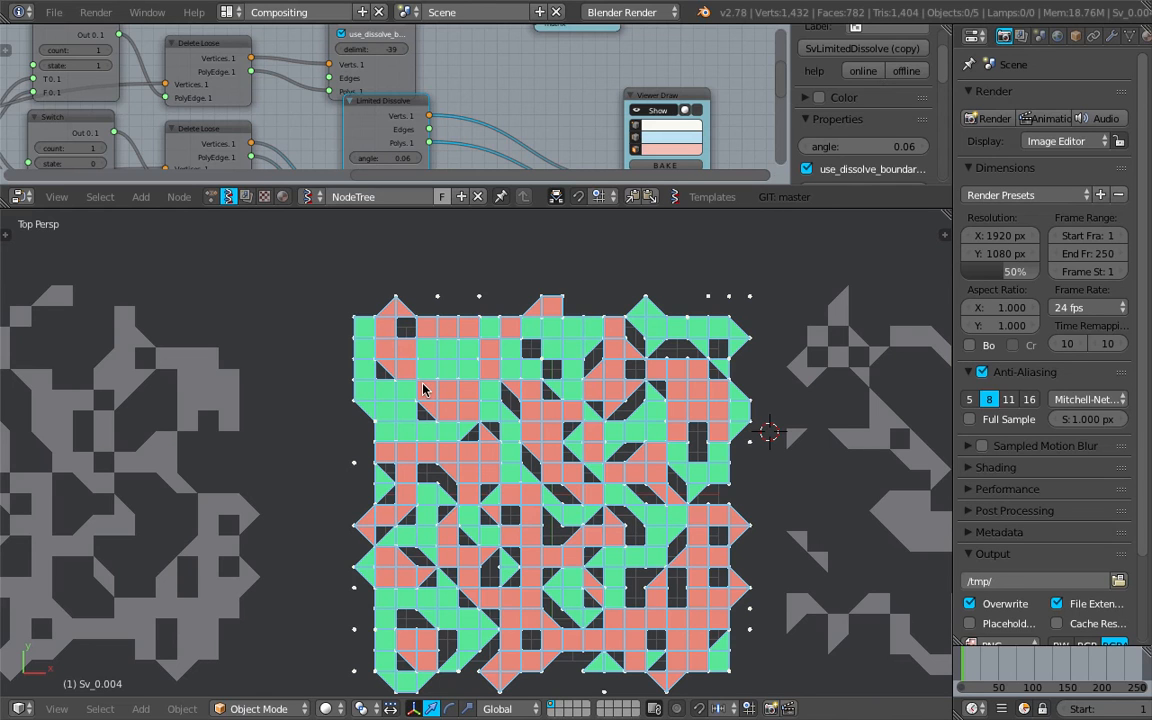
scroll(407, 420, "down", 2)
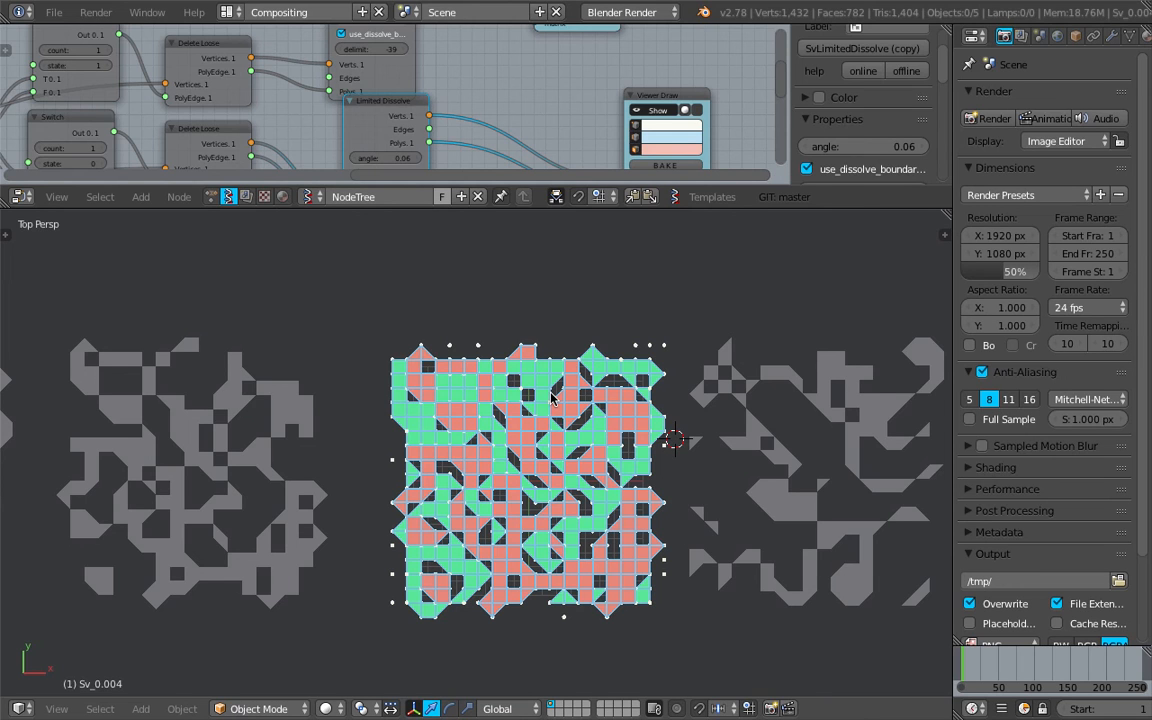
key("ctrl+s")
middle_click_drag(283, 421, 524, 487, "shift")
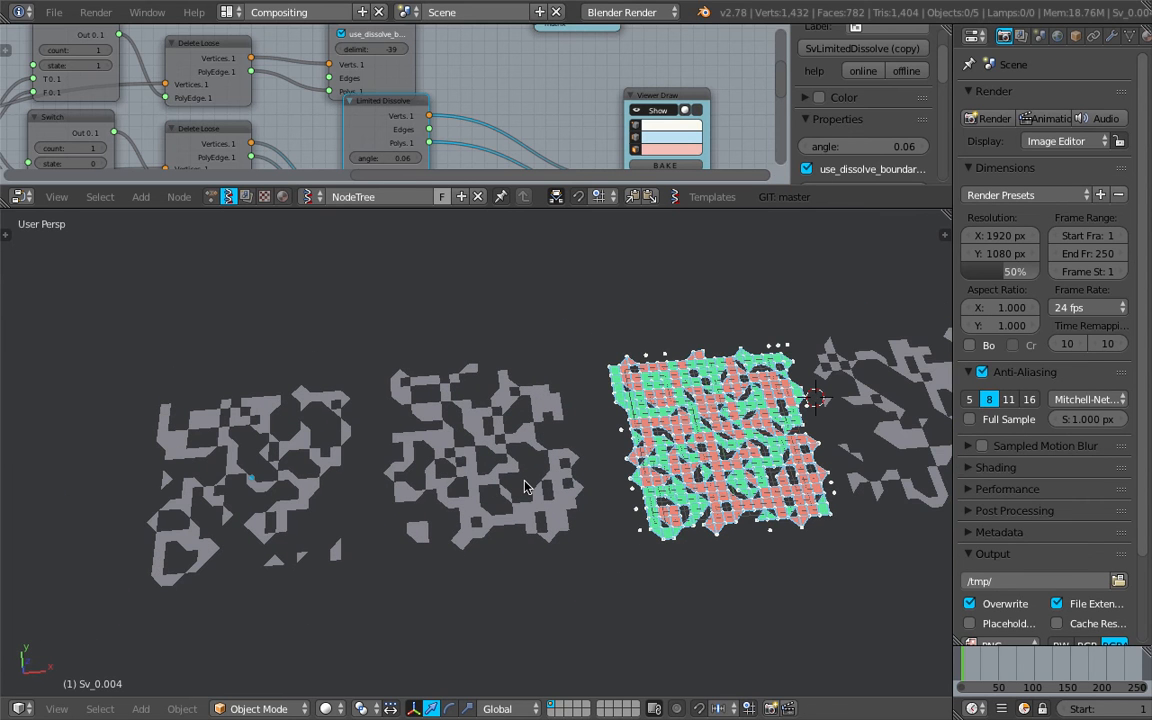